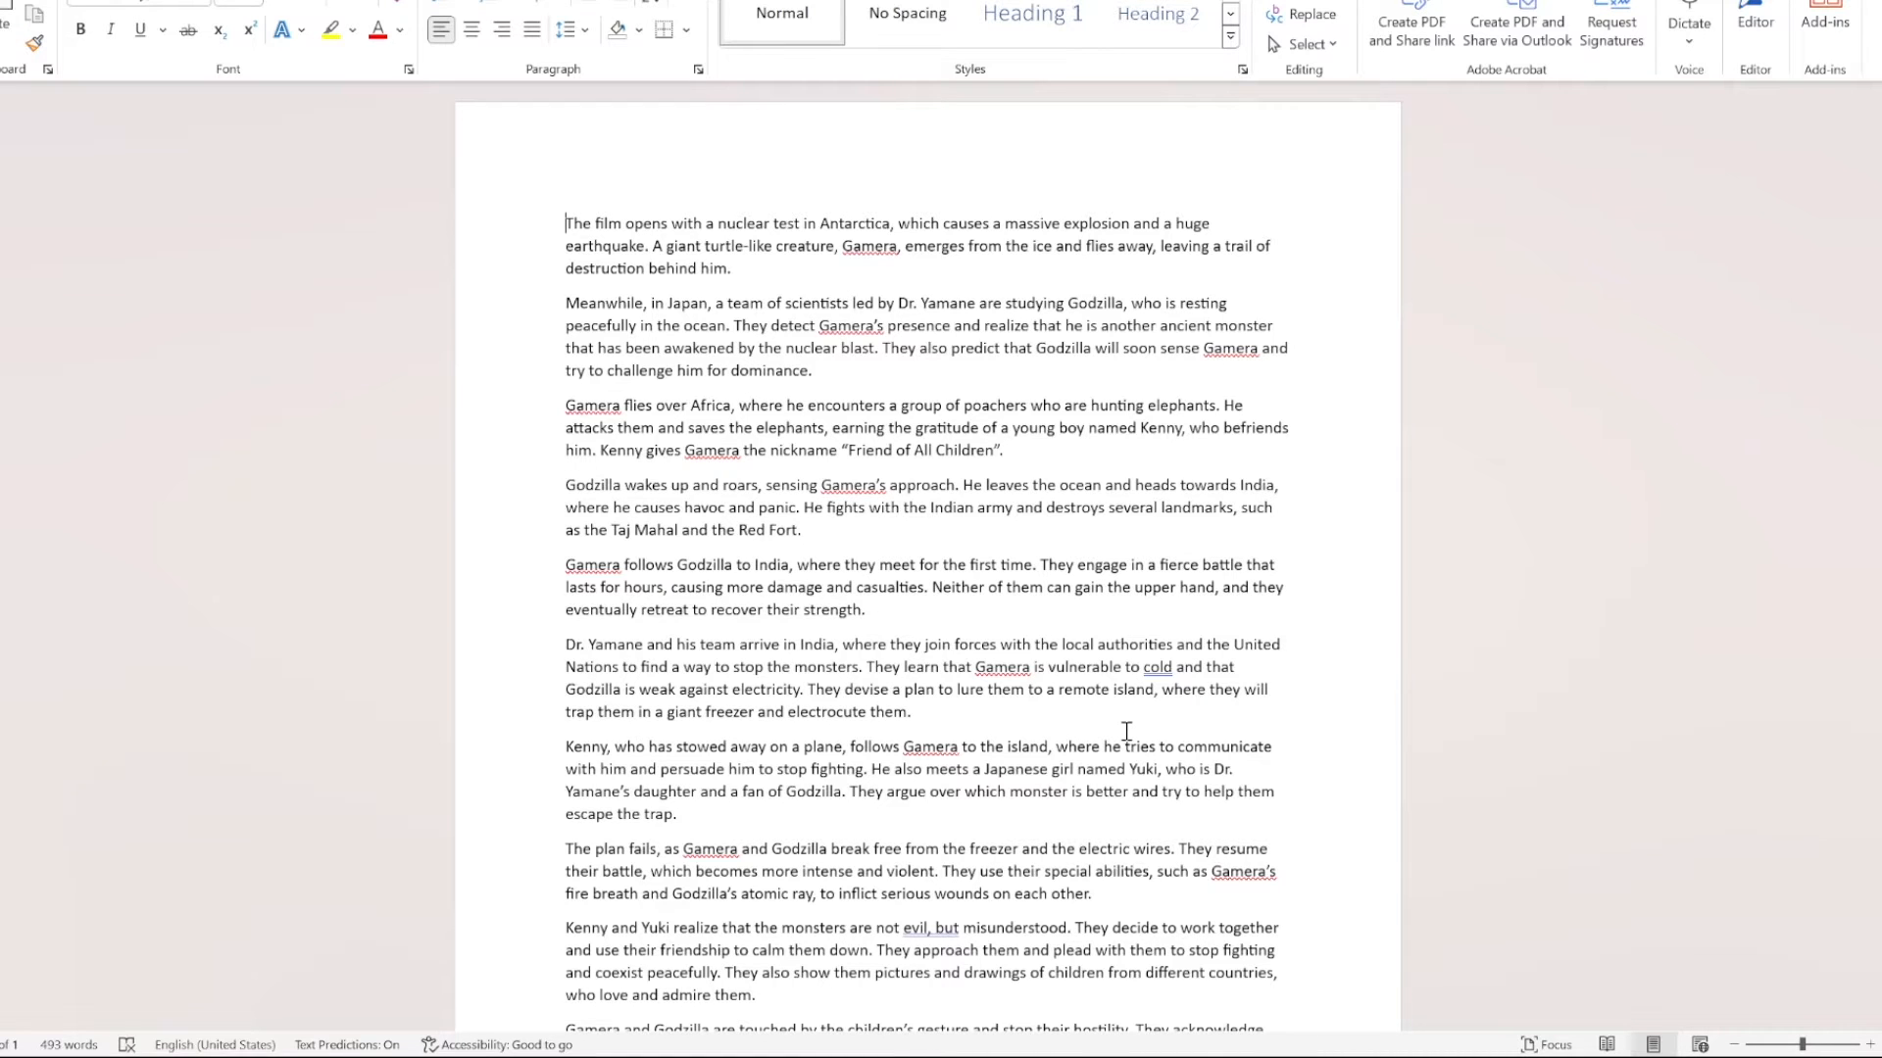
Step: Read through the Gamera and Godzilla film synopsis in the document from the nuclear test to the final truce
scroll(1126, 731, "down", 1)
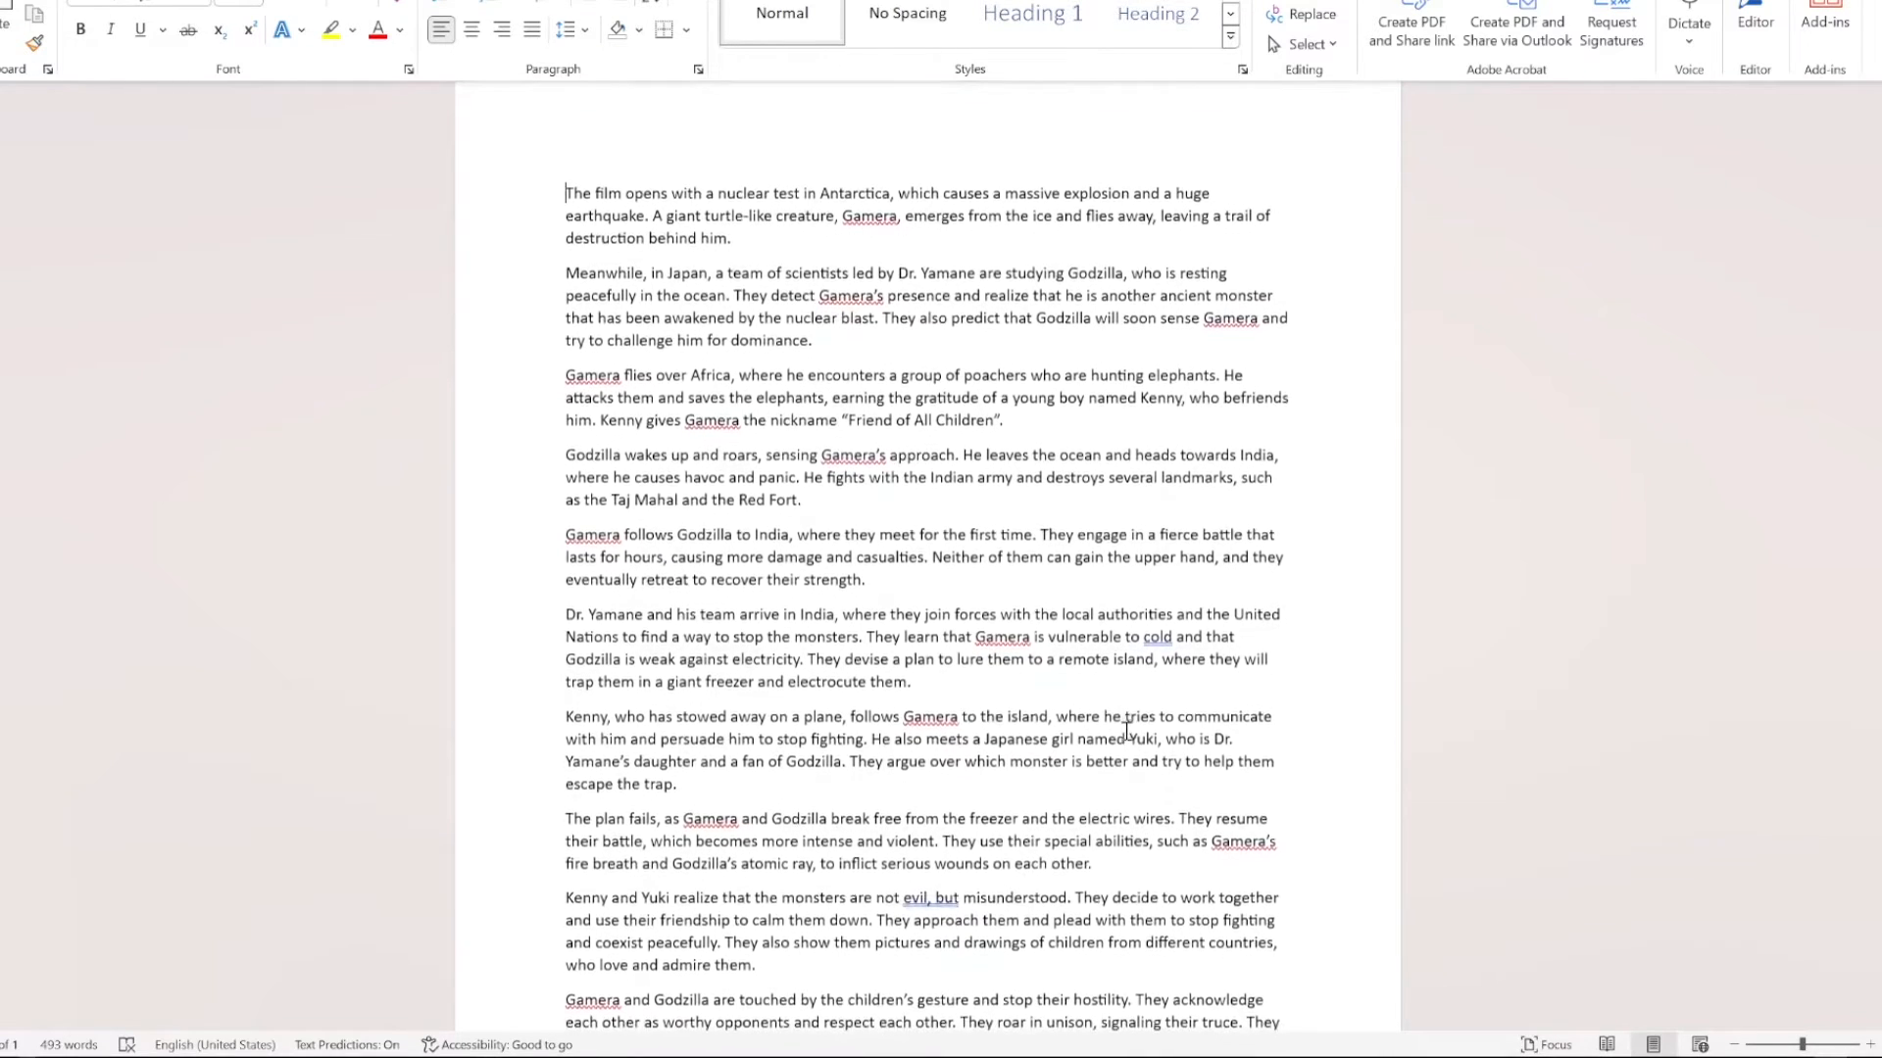
scroll(1126, 731, "down", 4)
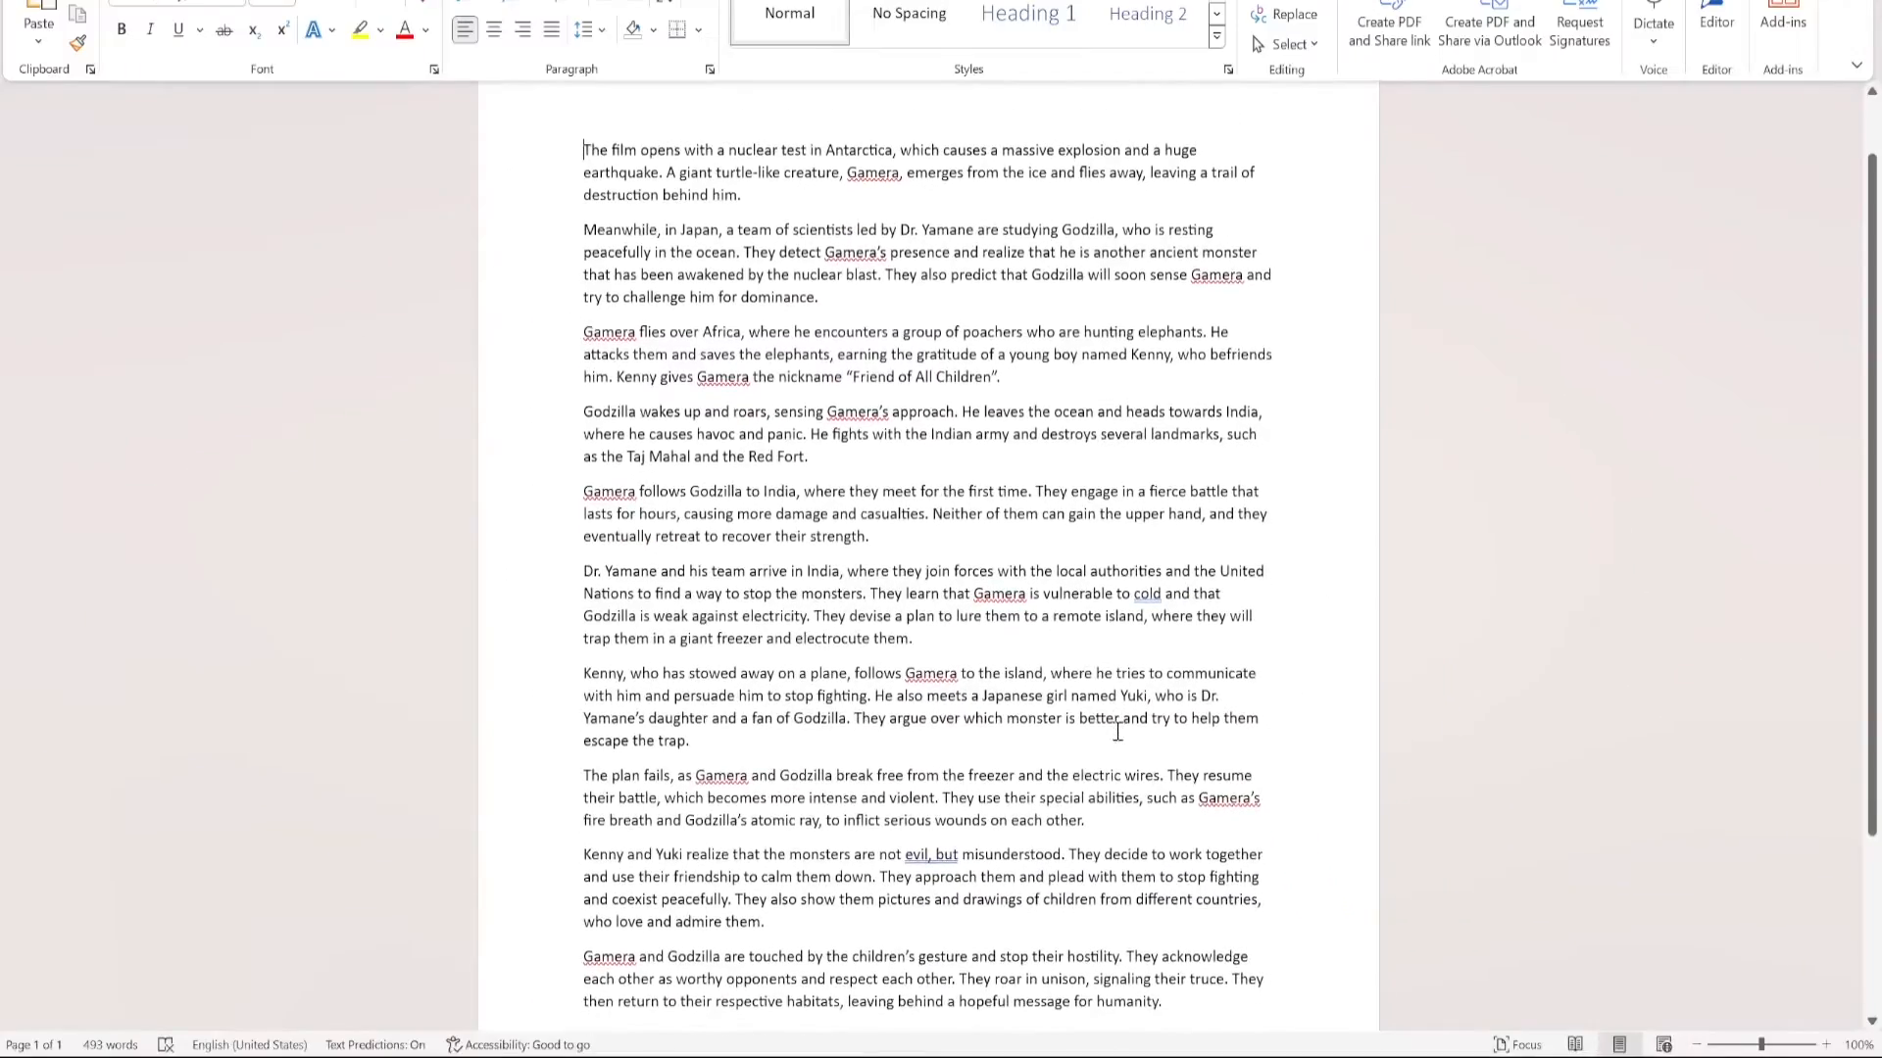
scroll(1117, 732, "down", 1)
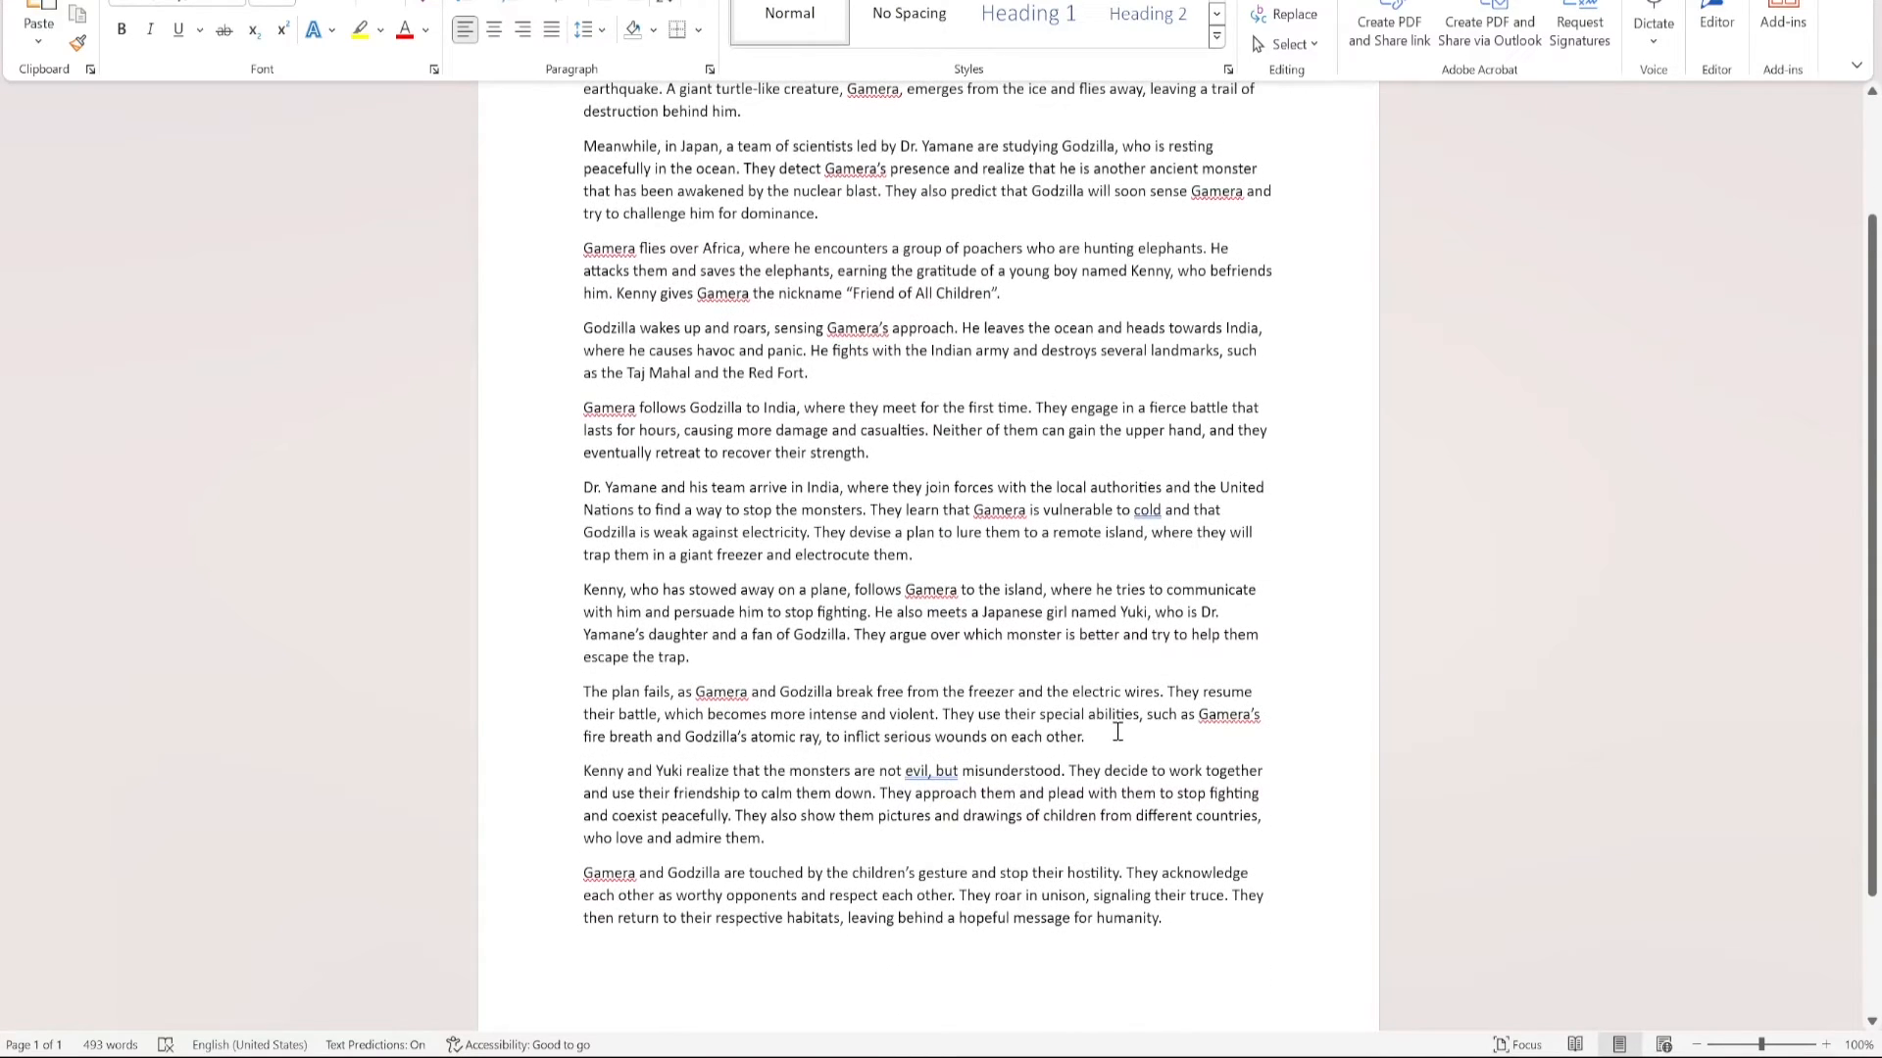
scroll(1118, 732, "up", 2)
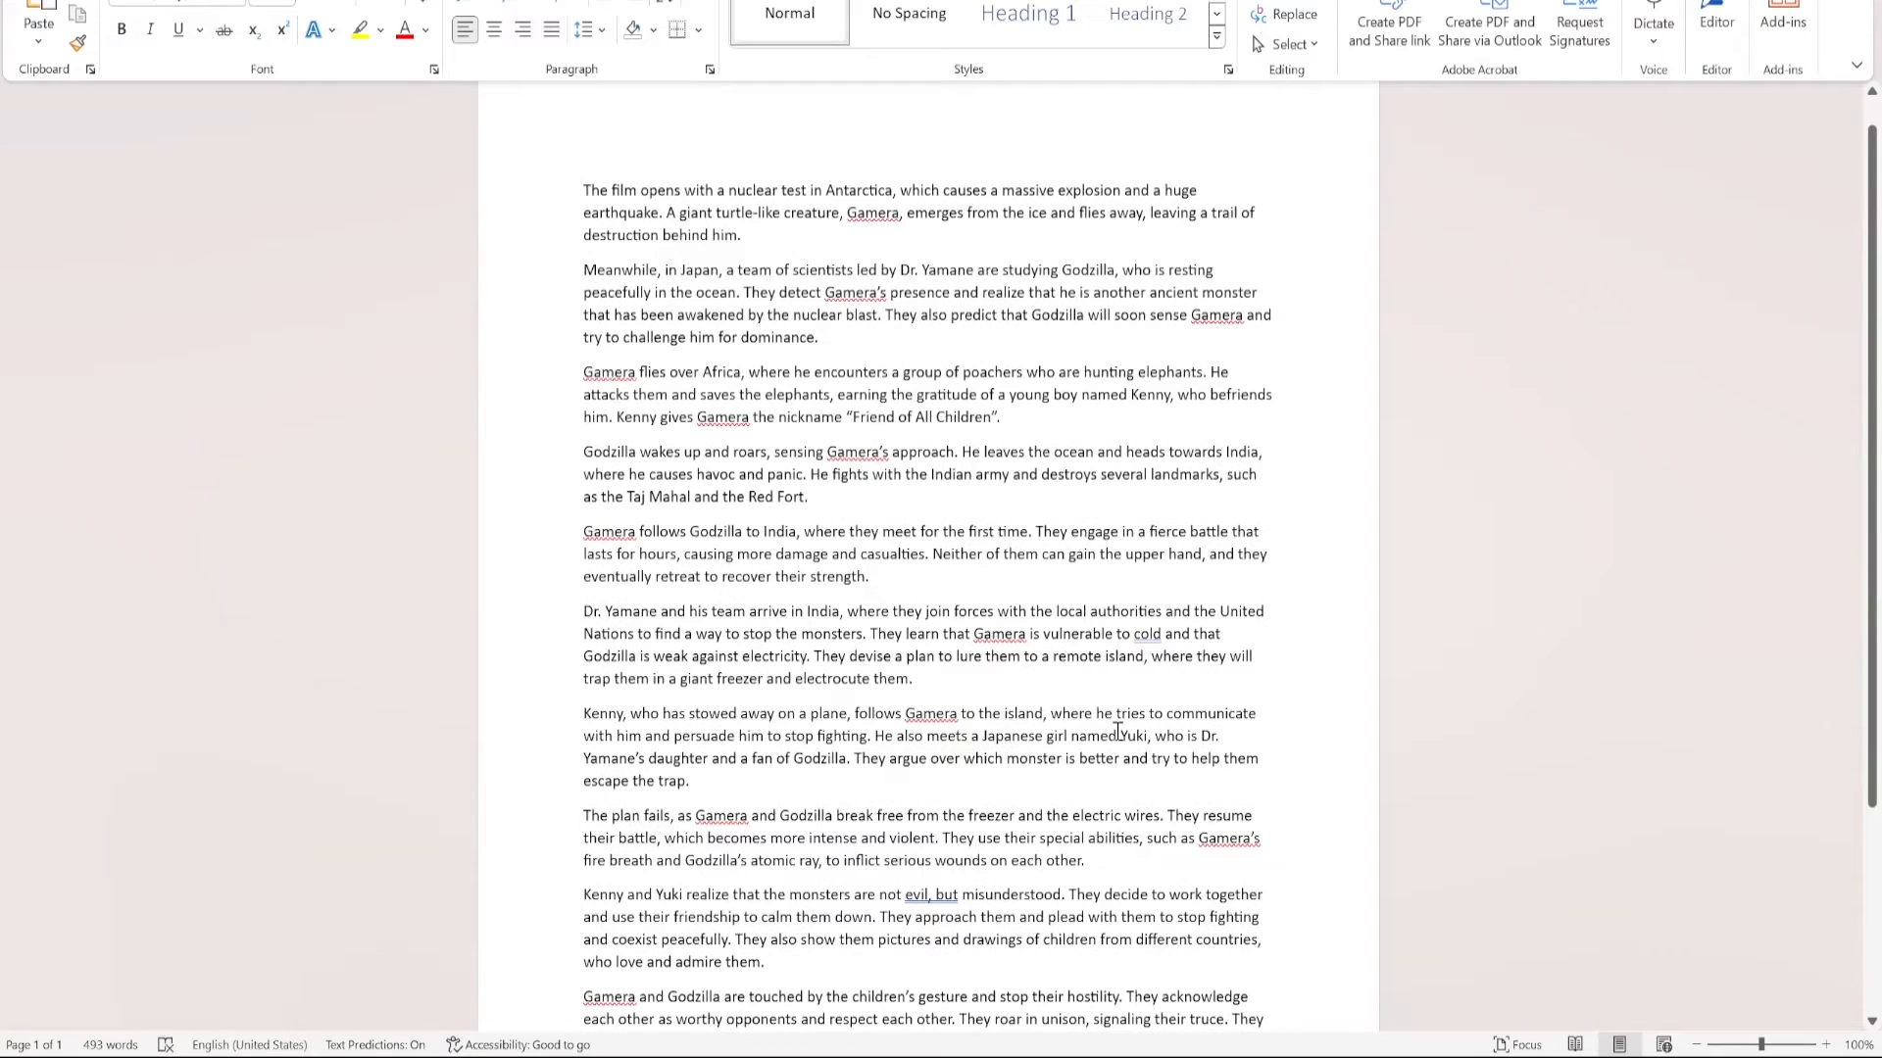
scroll(1117, 732, "down", 1)
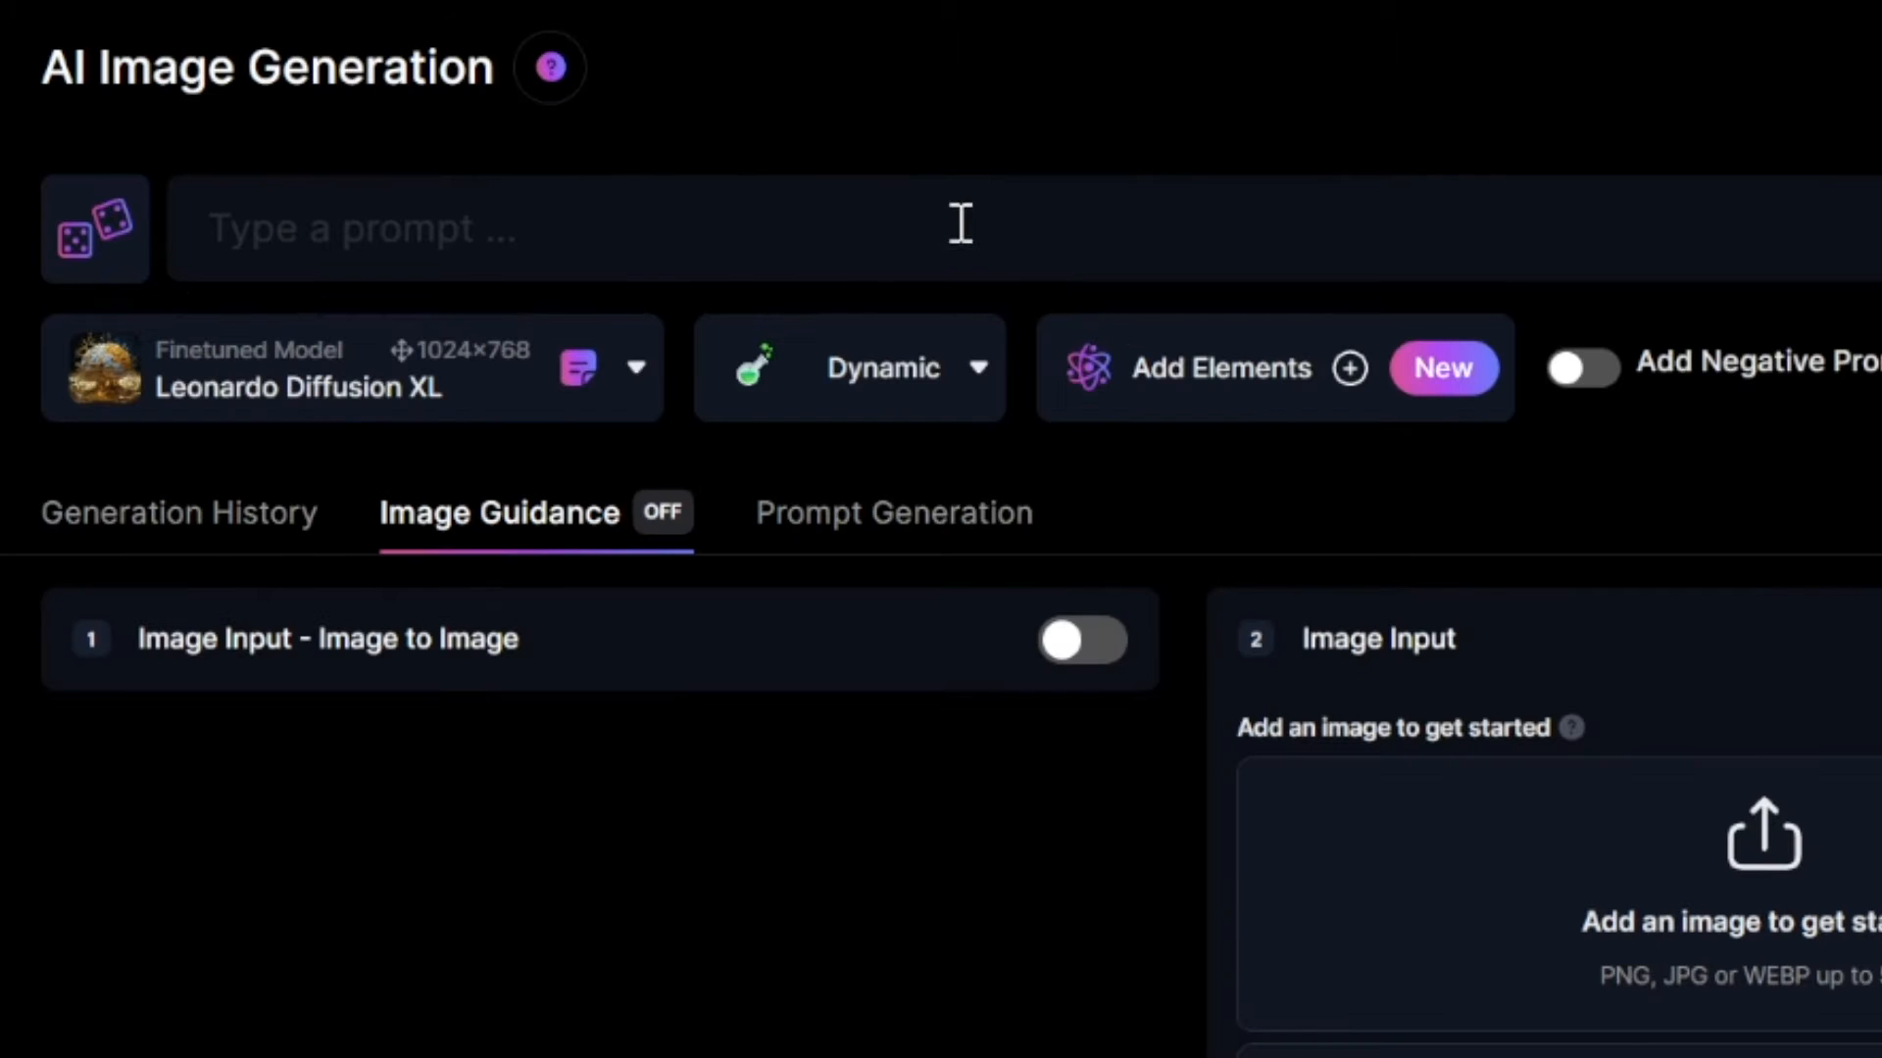
Step: Switch to Leonardo AI and enter the image prompt "Cinematic still from a 1960s scifi film of Godzilla with blue flame breath in jungle"
left_click(690, 125)
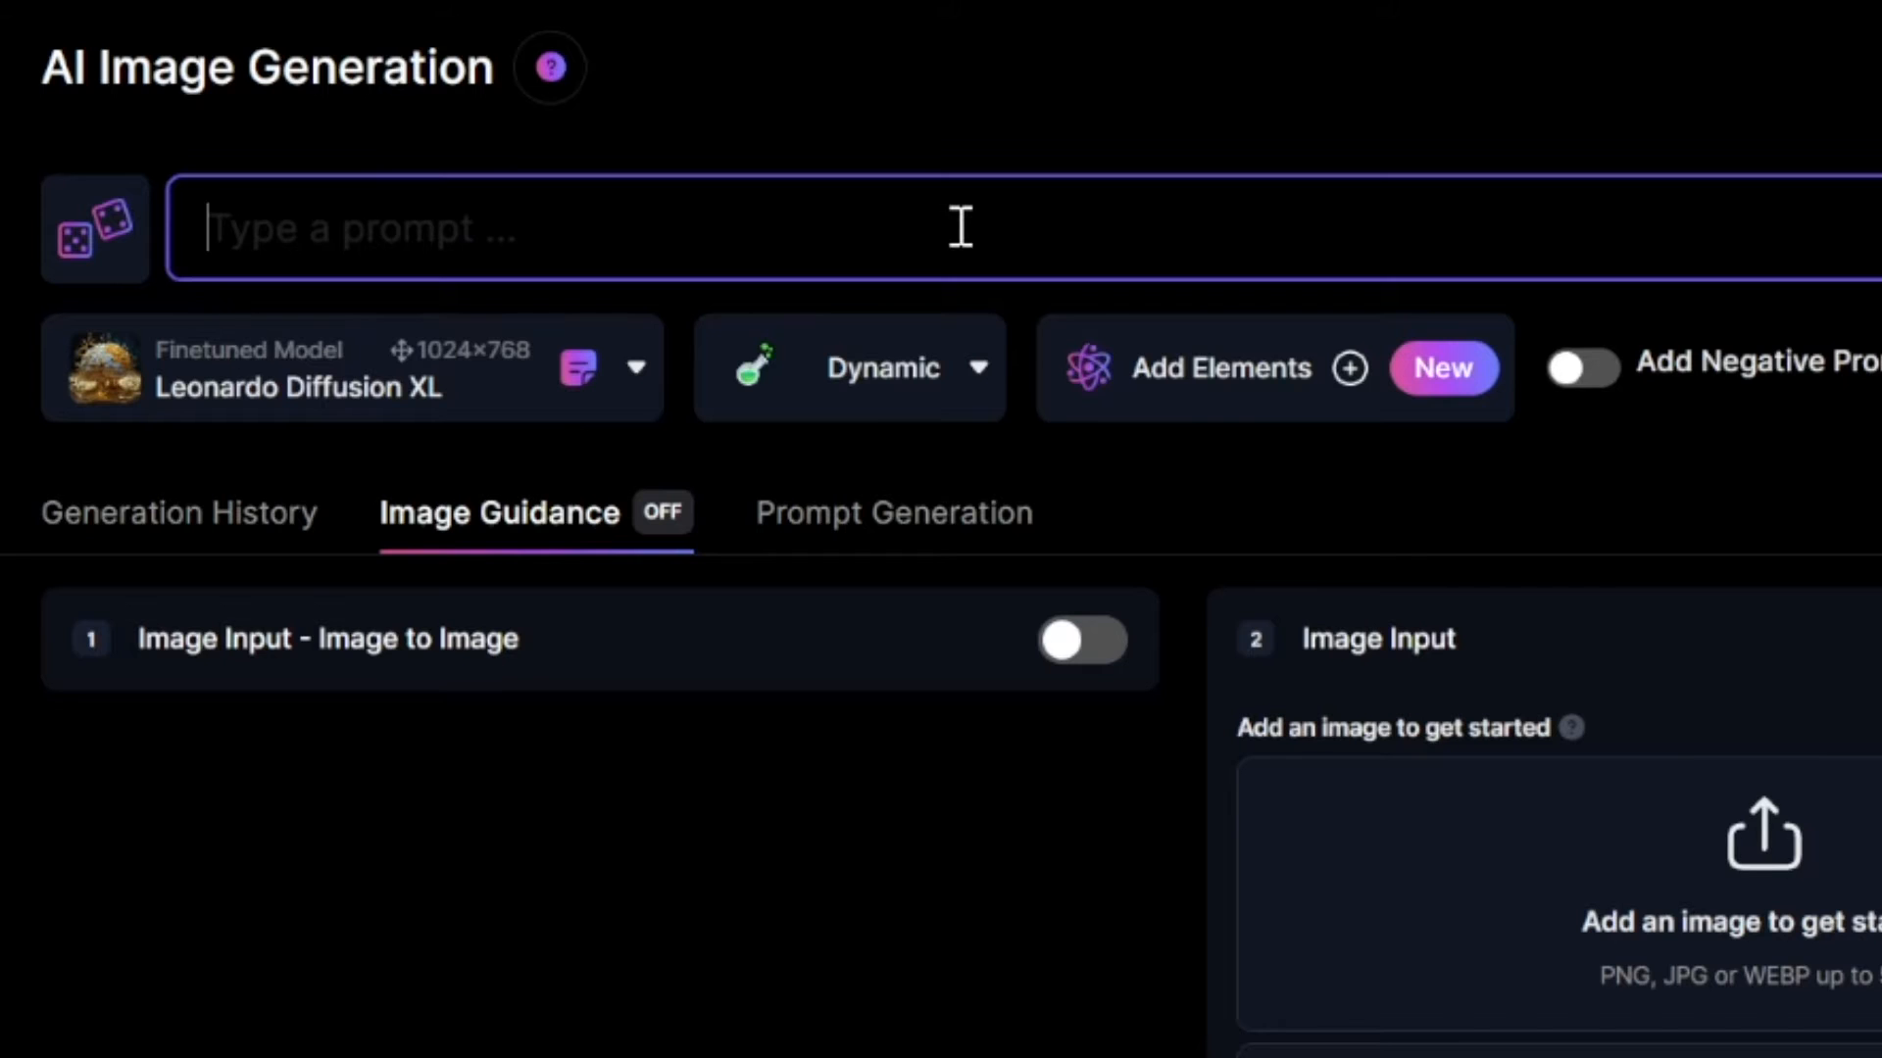
type("C")
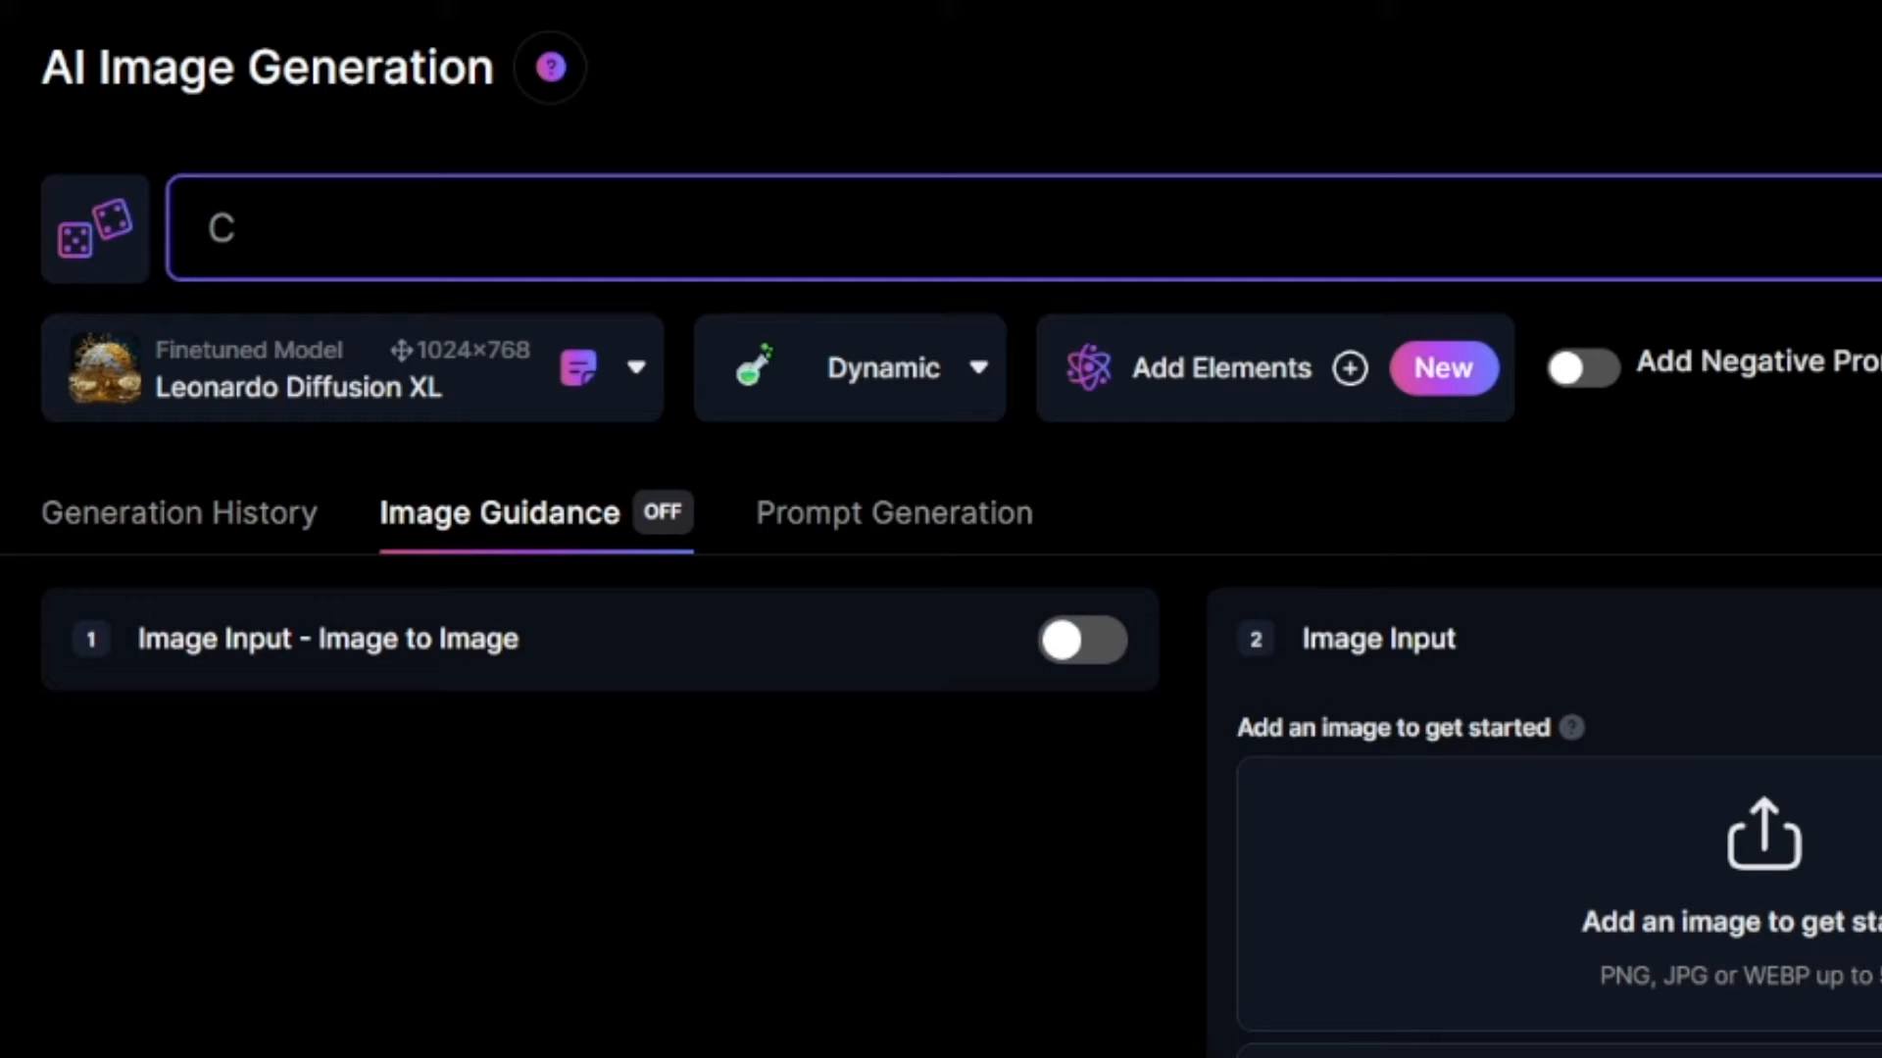
type("inematic still from")
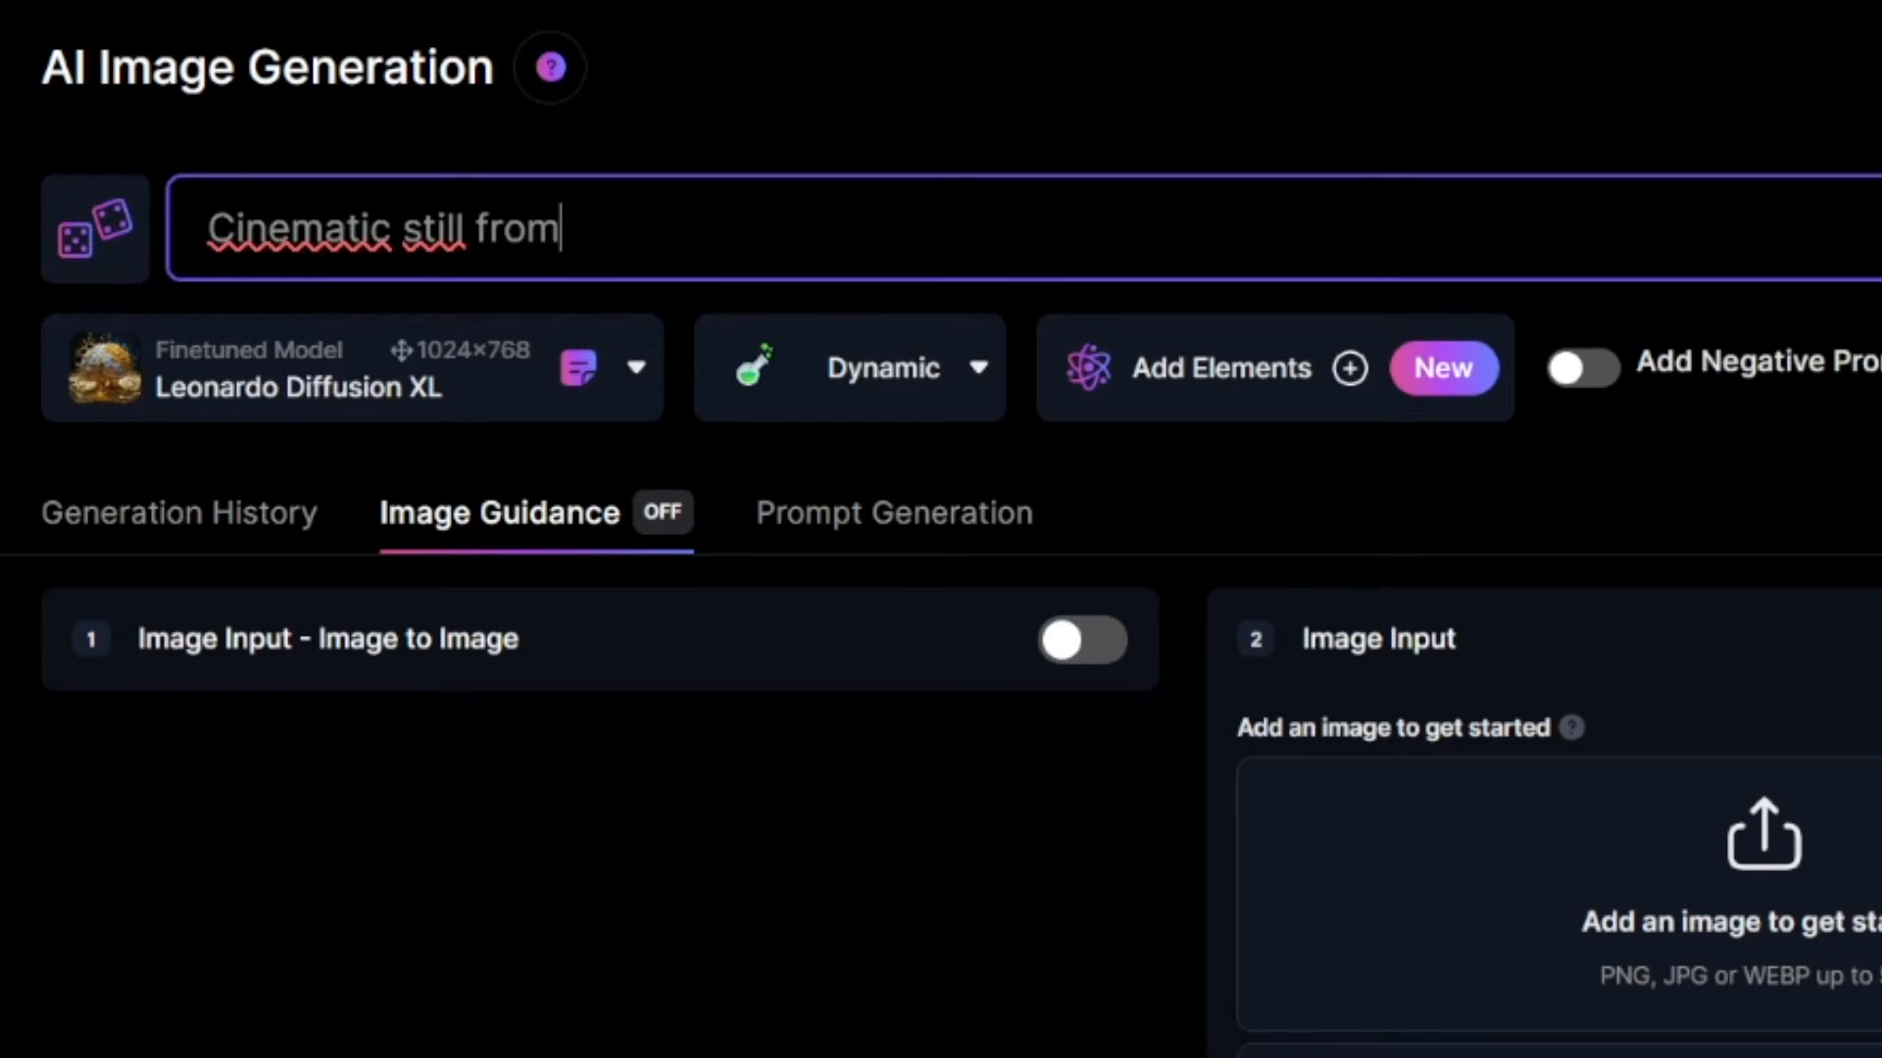
type(" a 19")
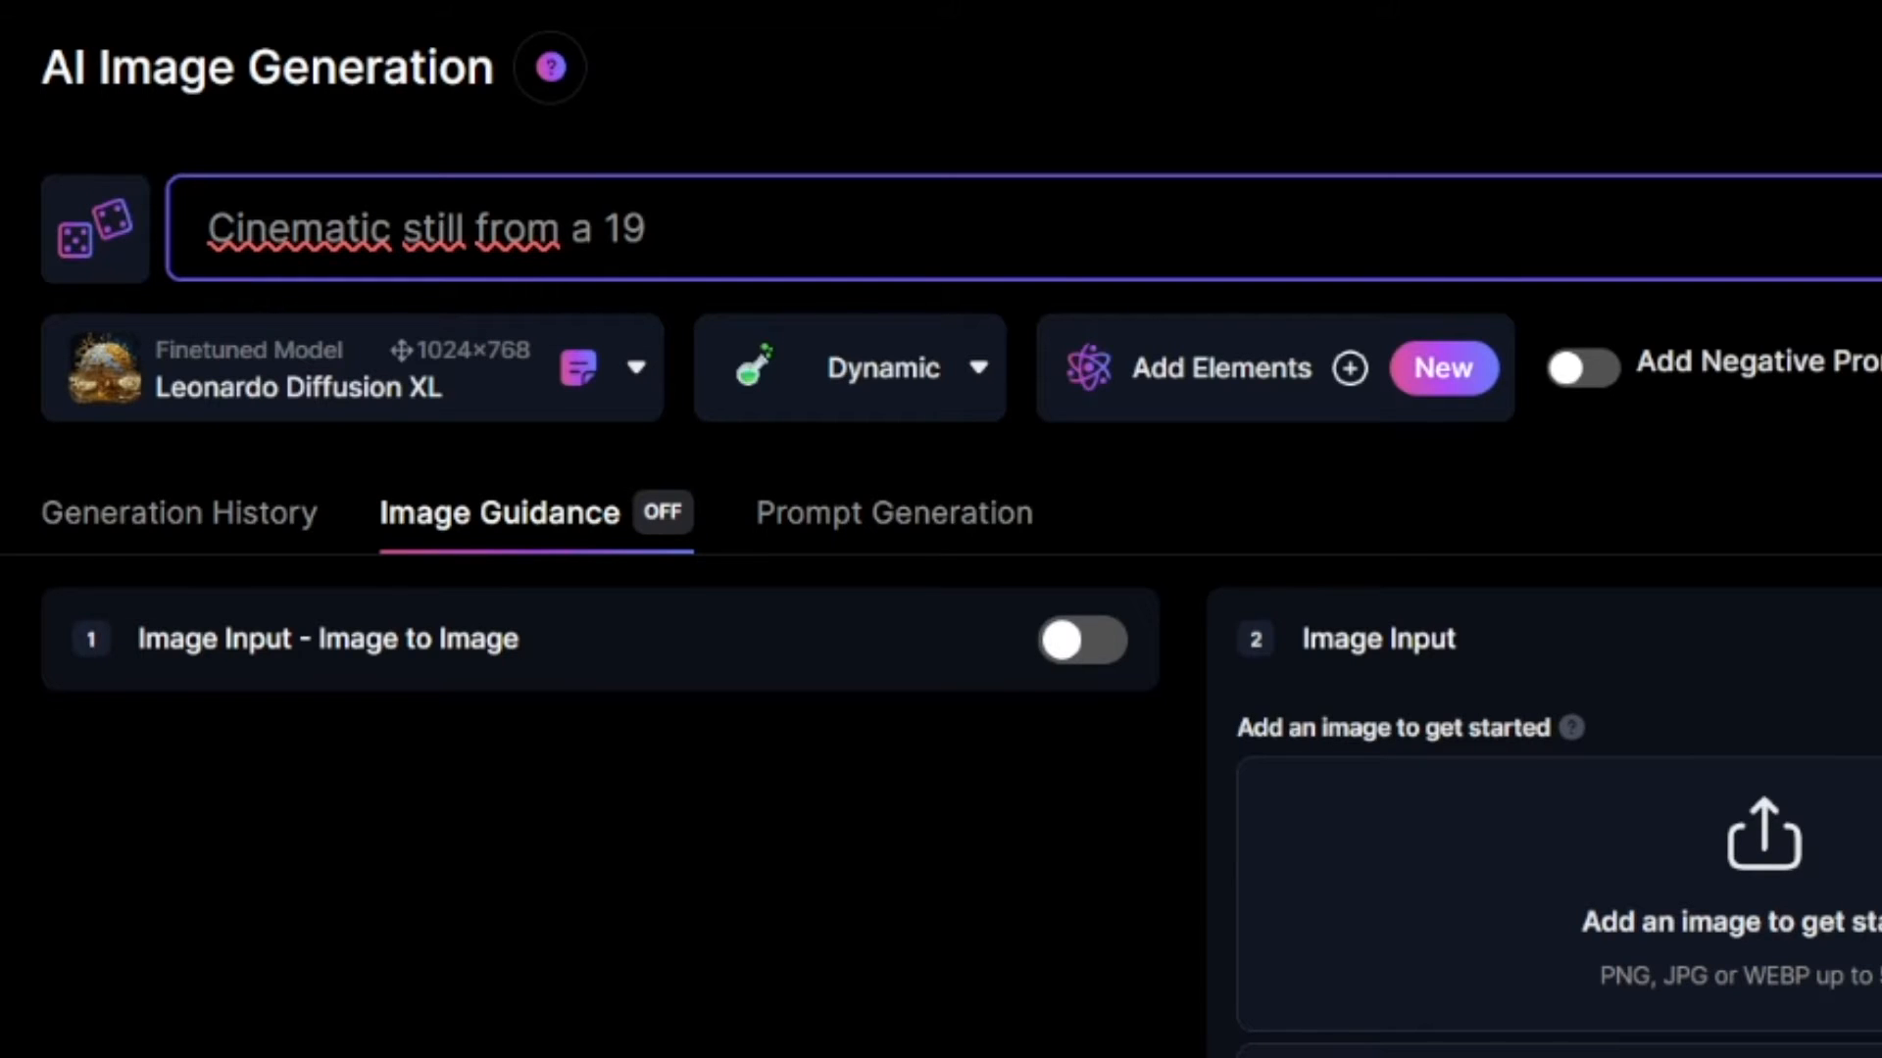
type("60s sc")
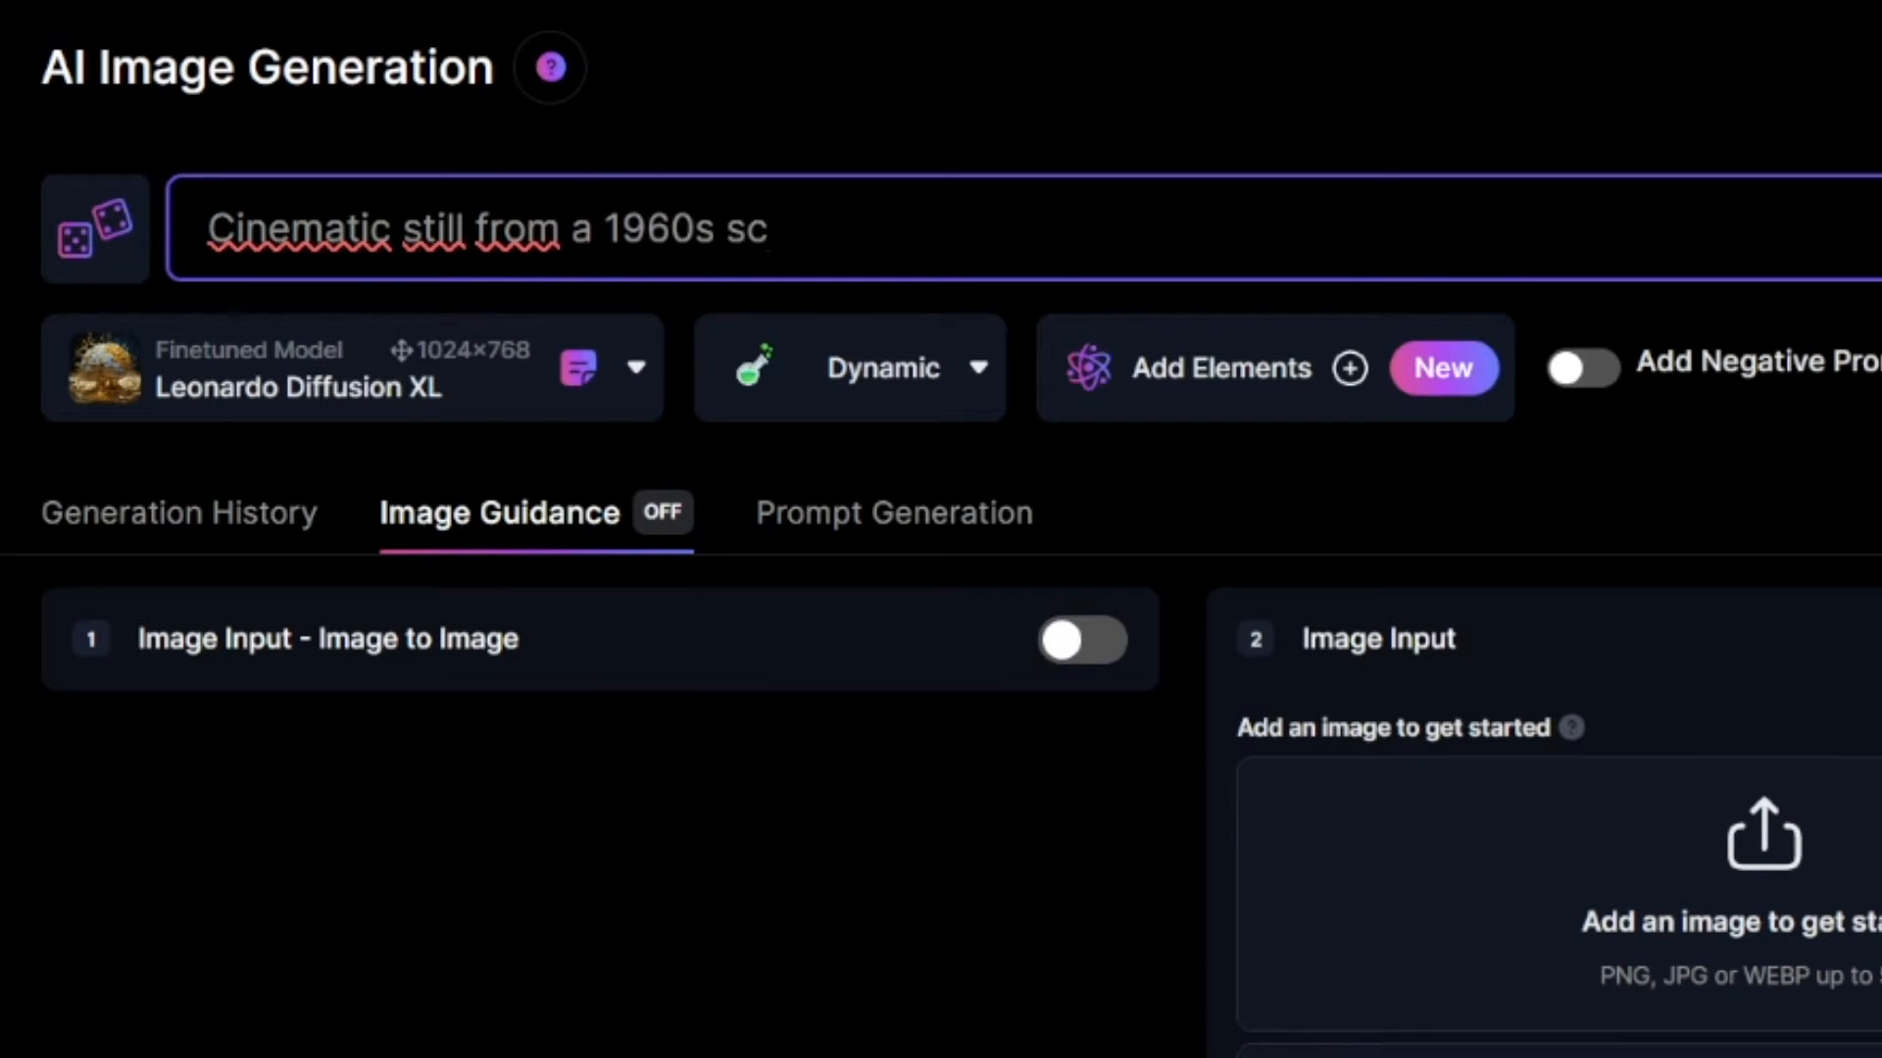
type("ifi film of")
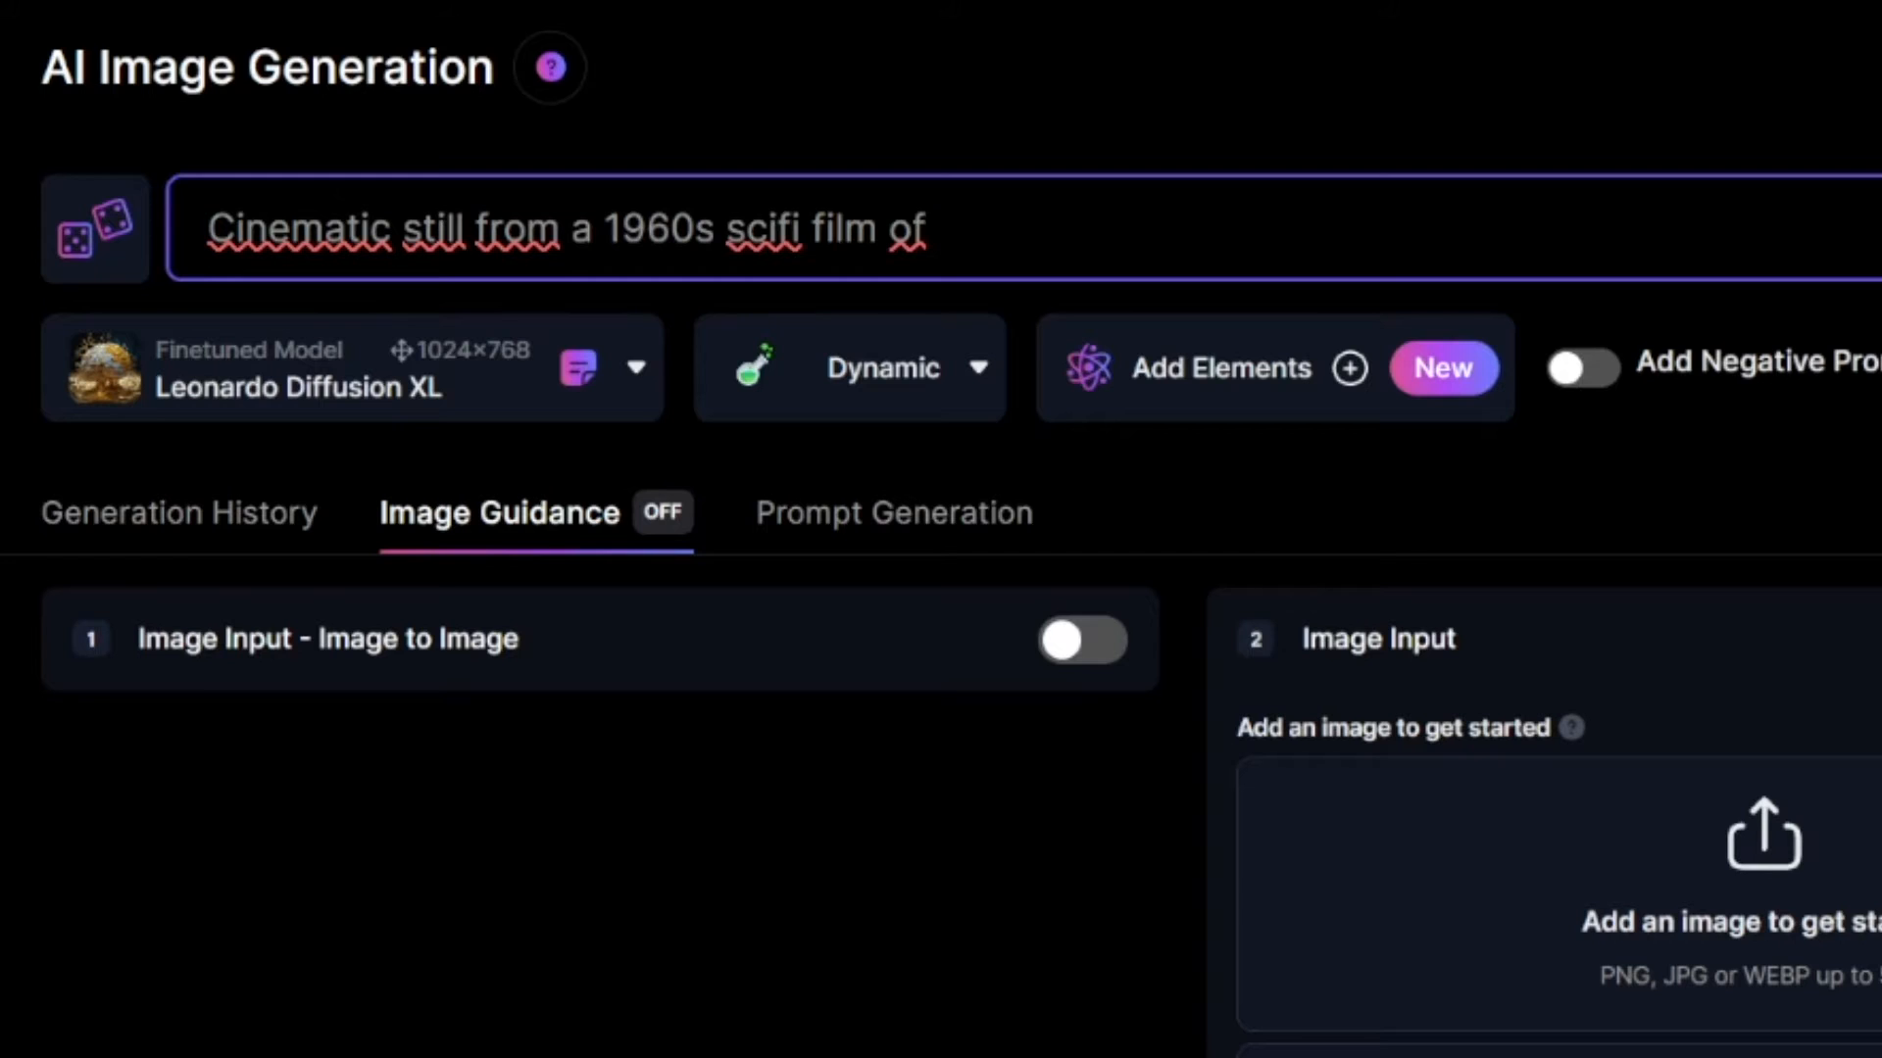
type(" Godzi")
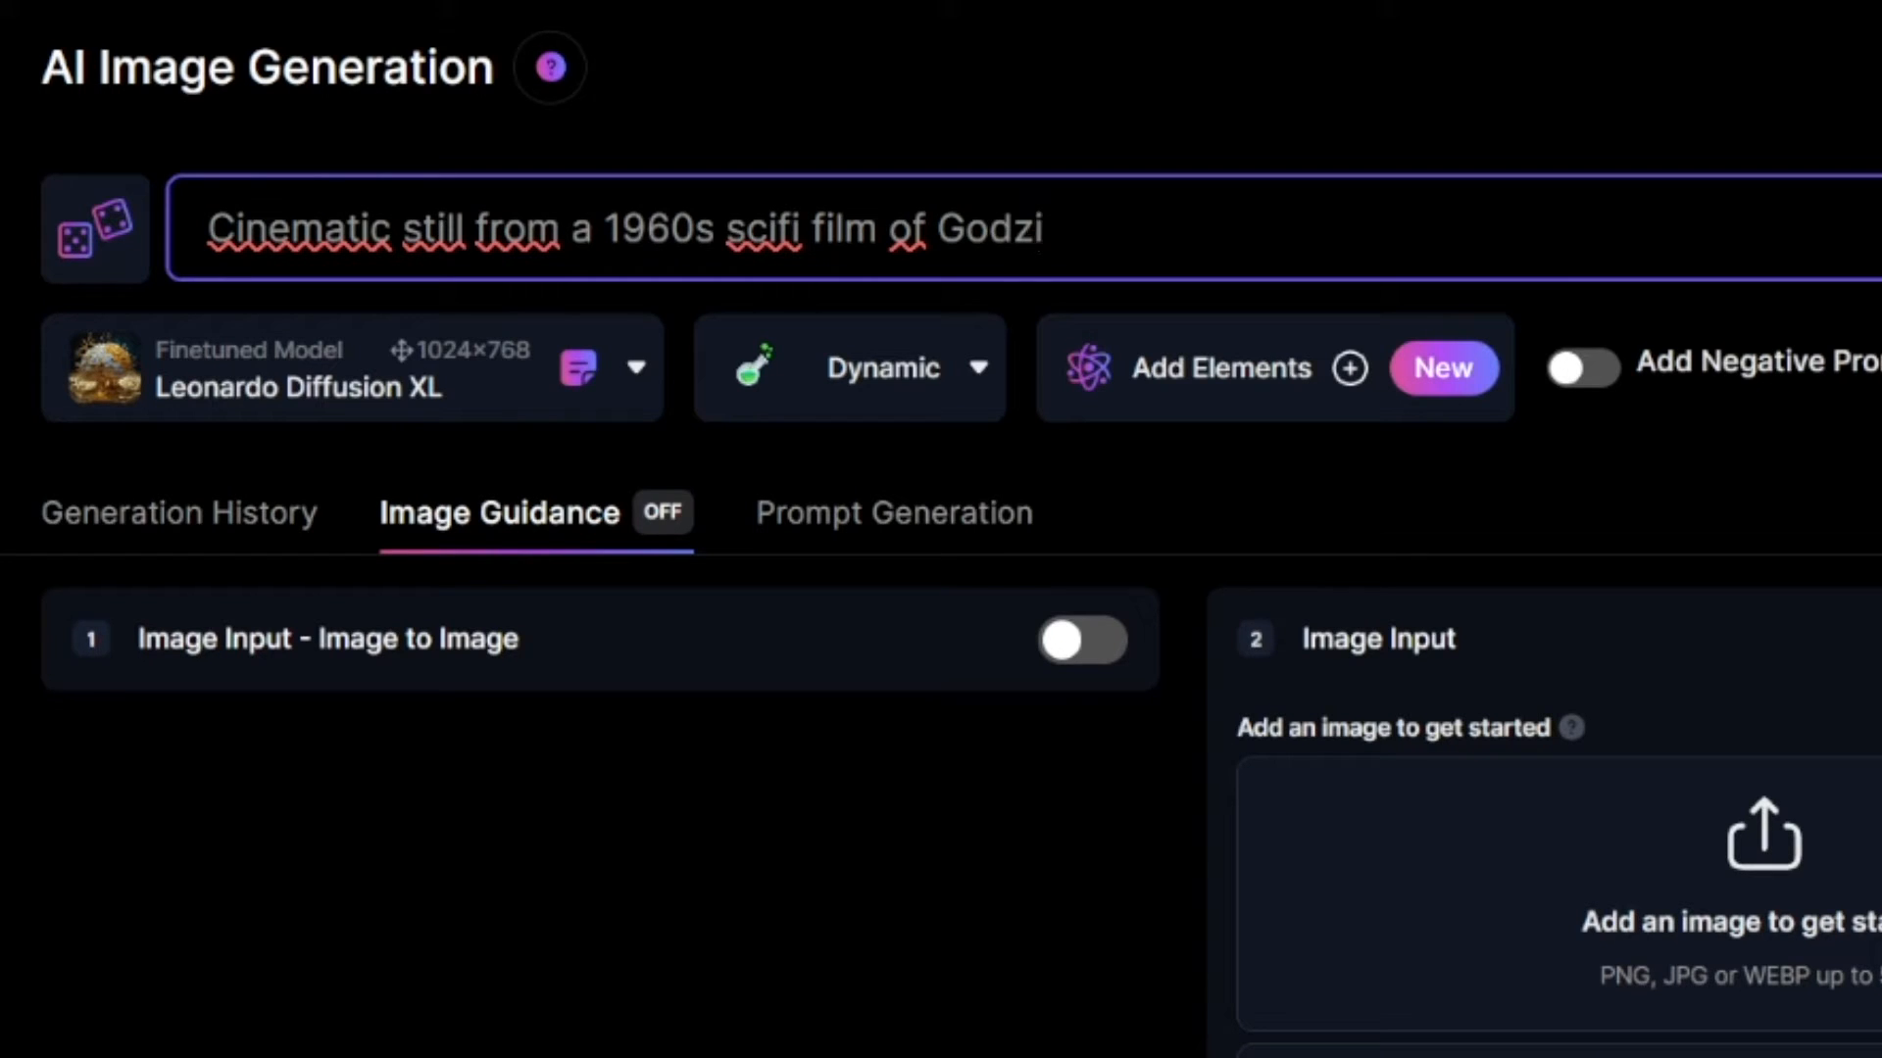
type("lla w")
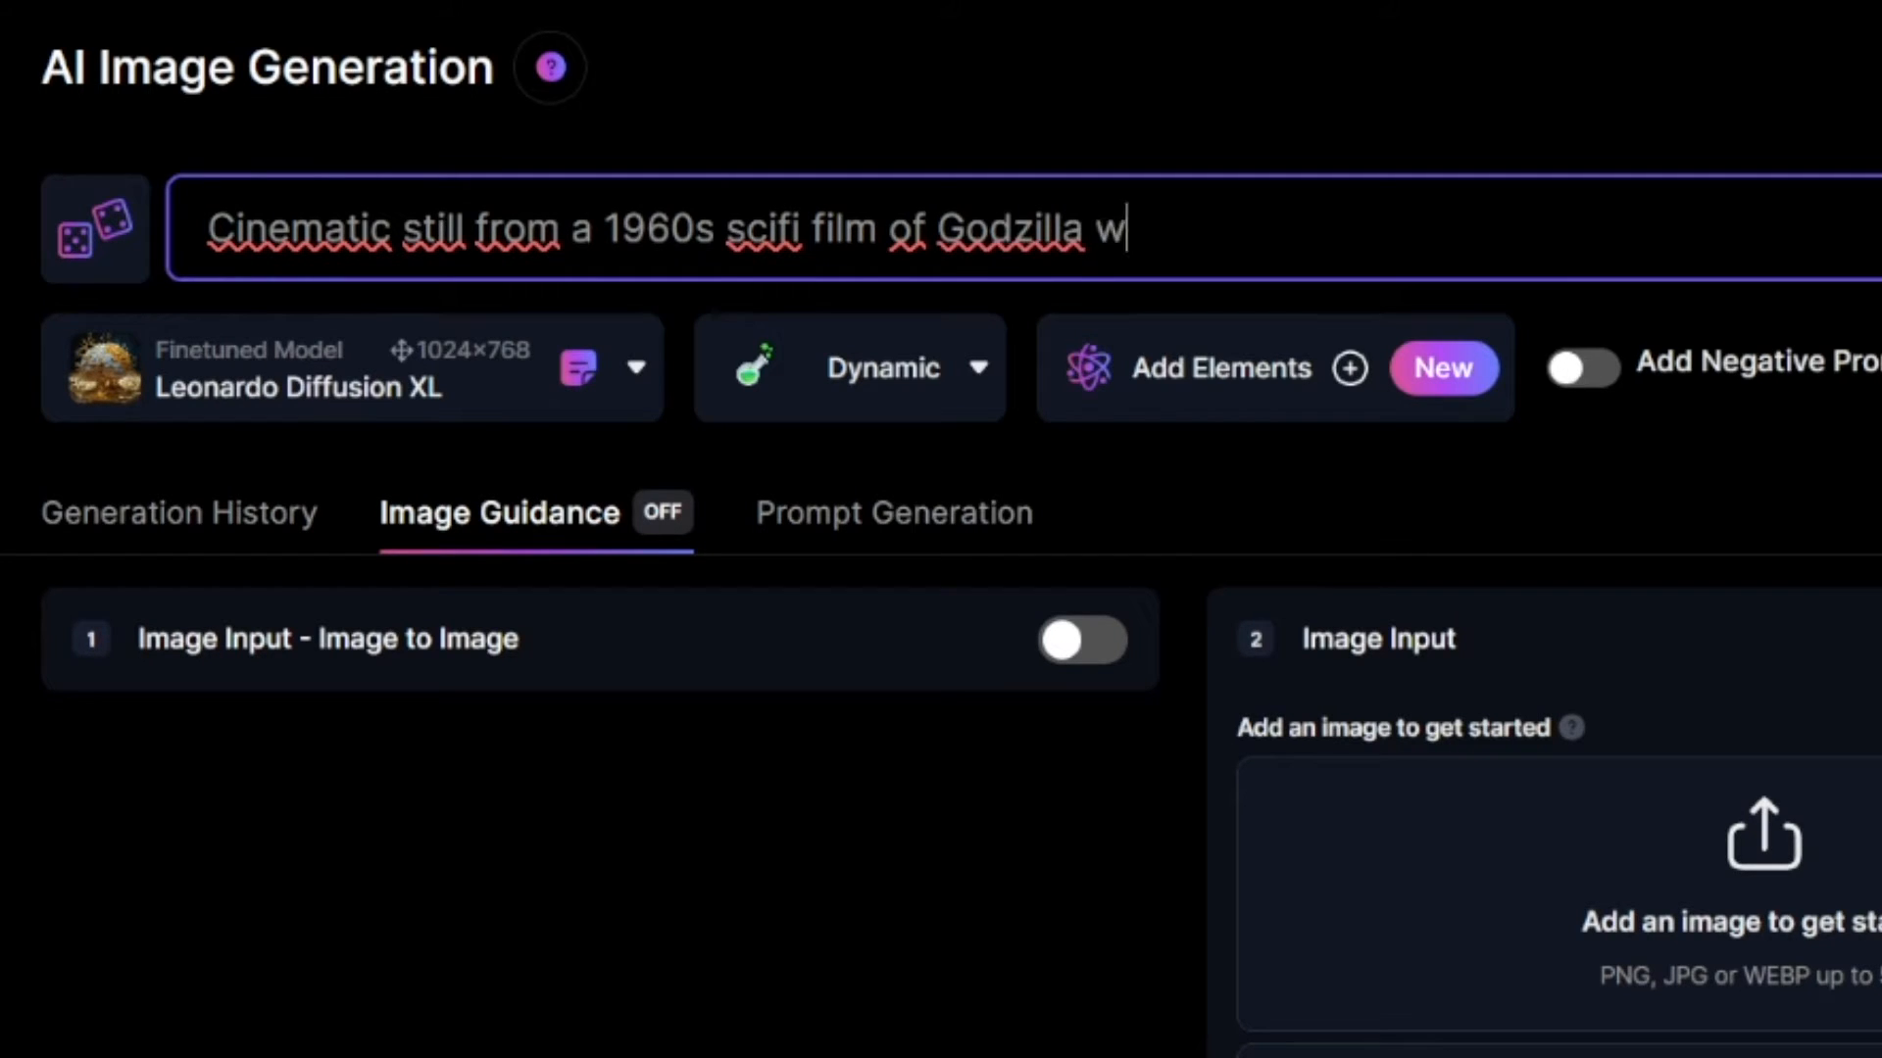
type("ith blu")
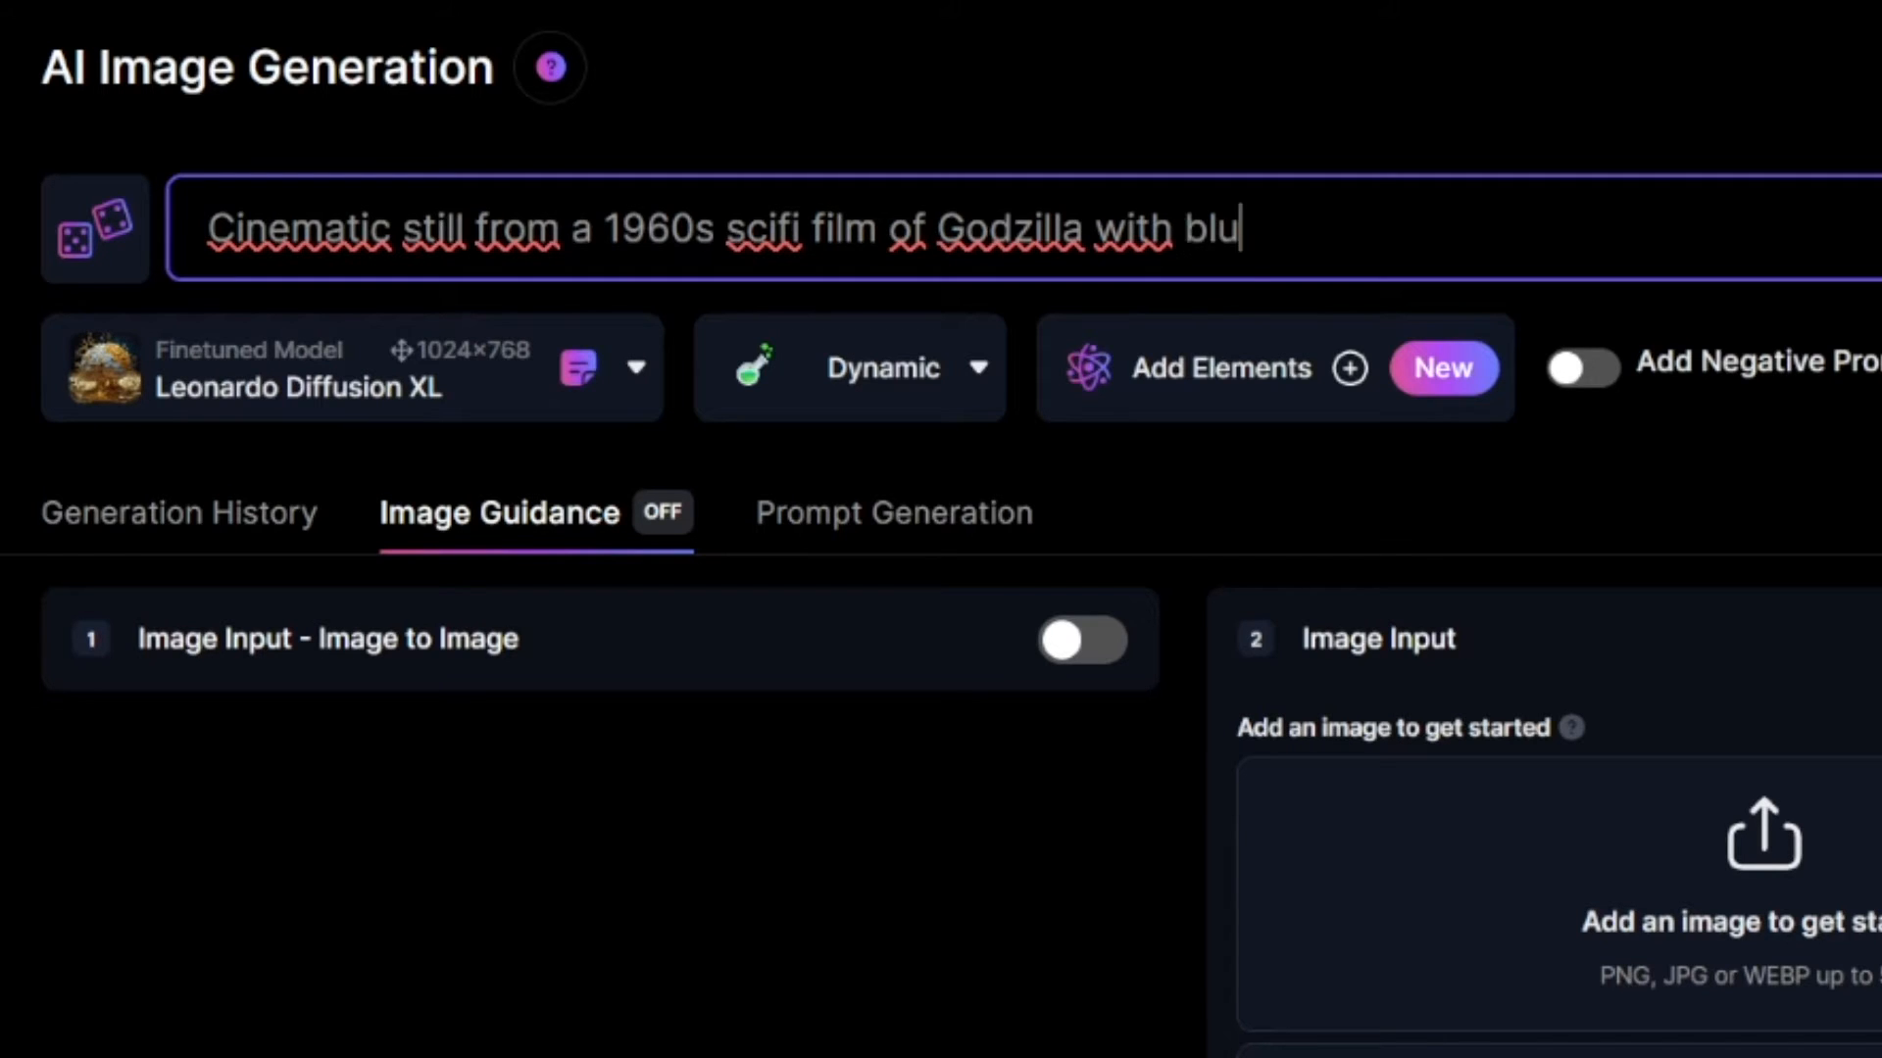
type("e fla")
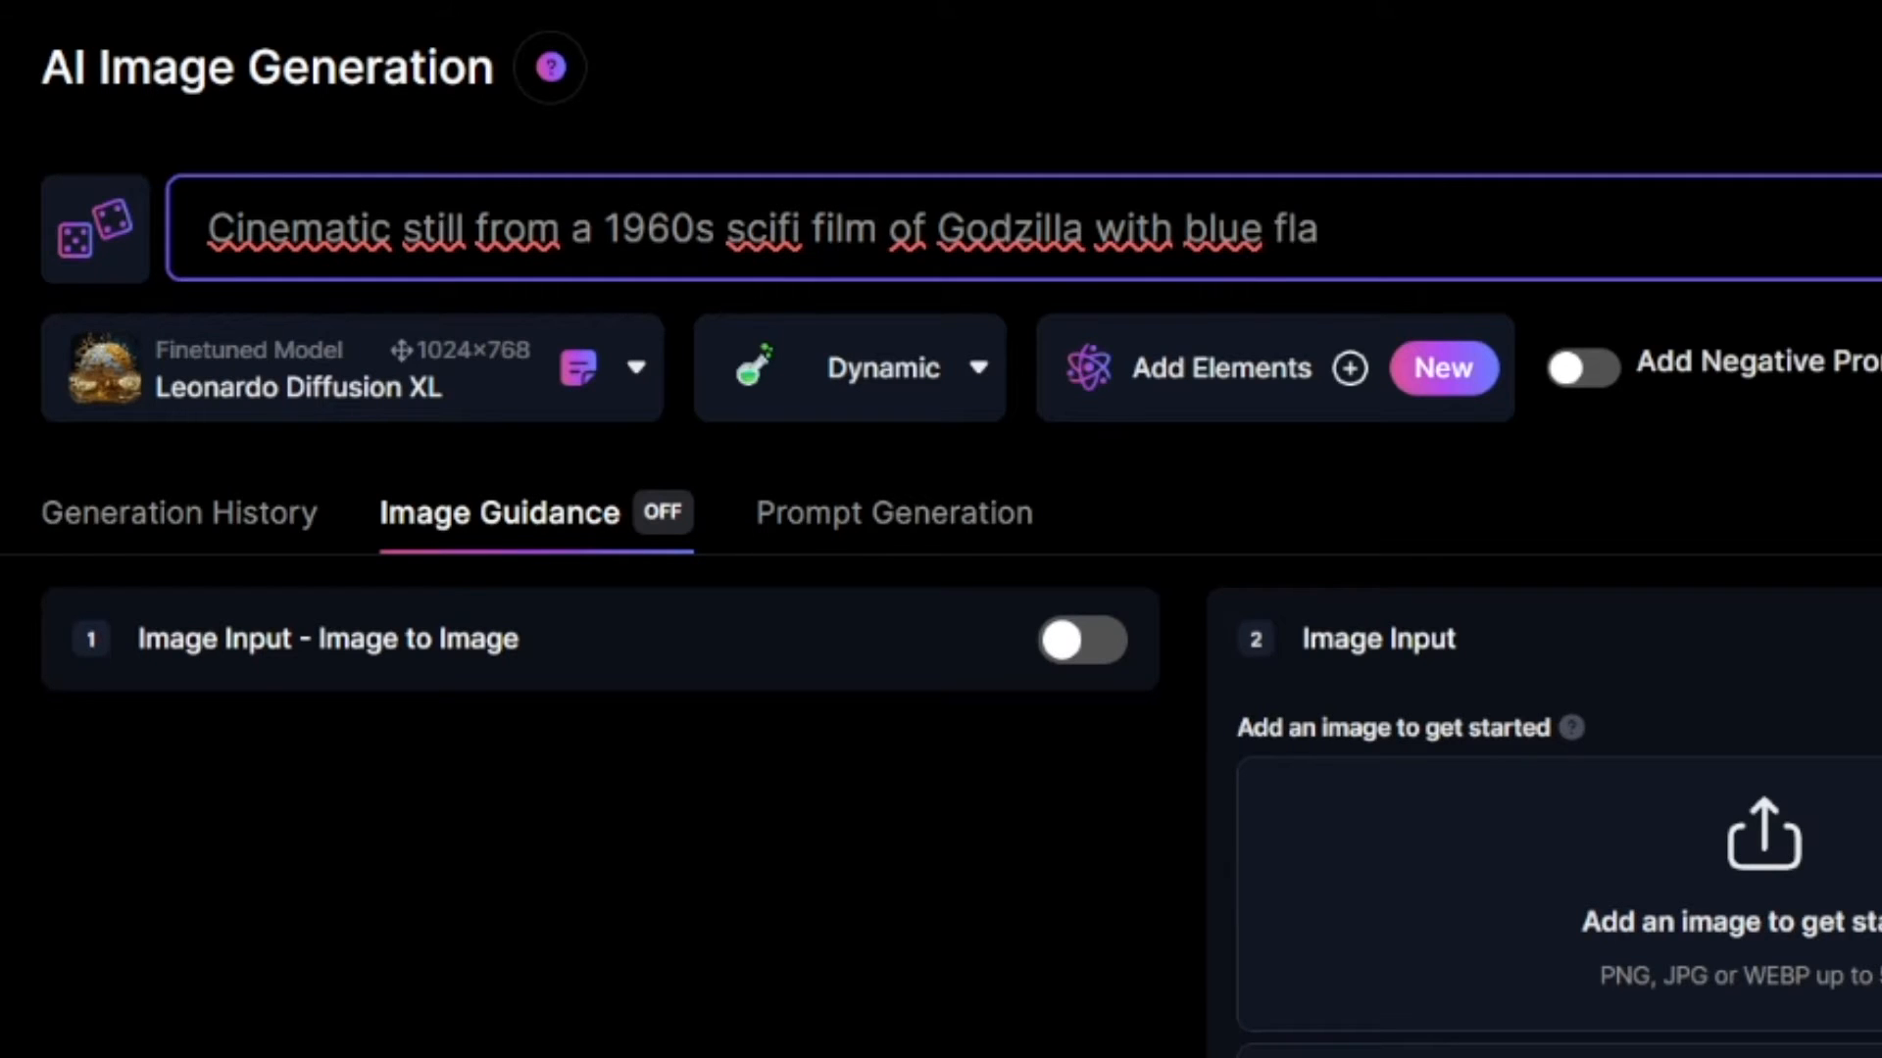
type("me breath i")
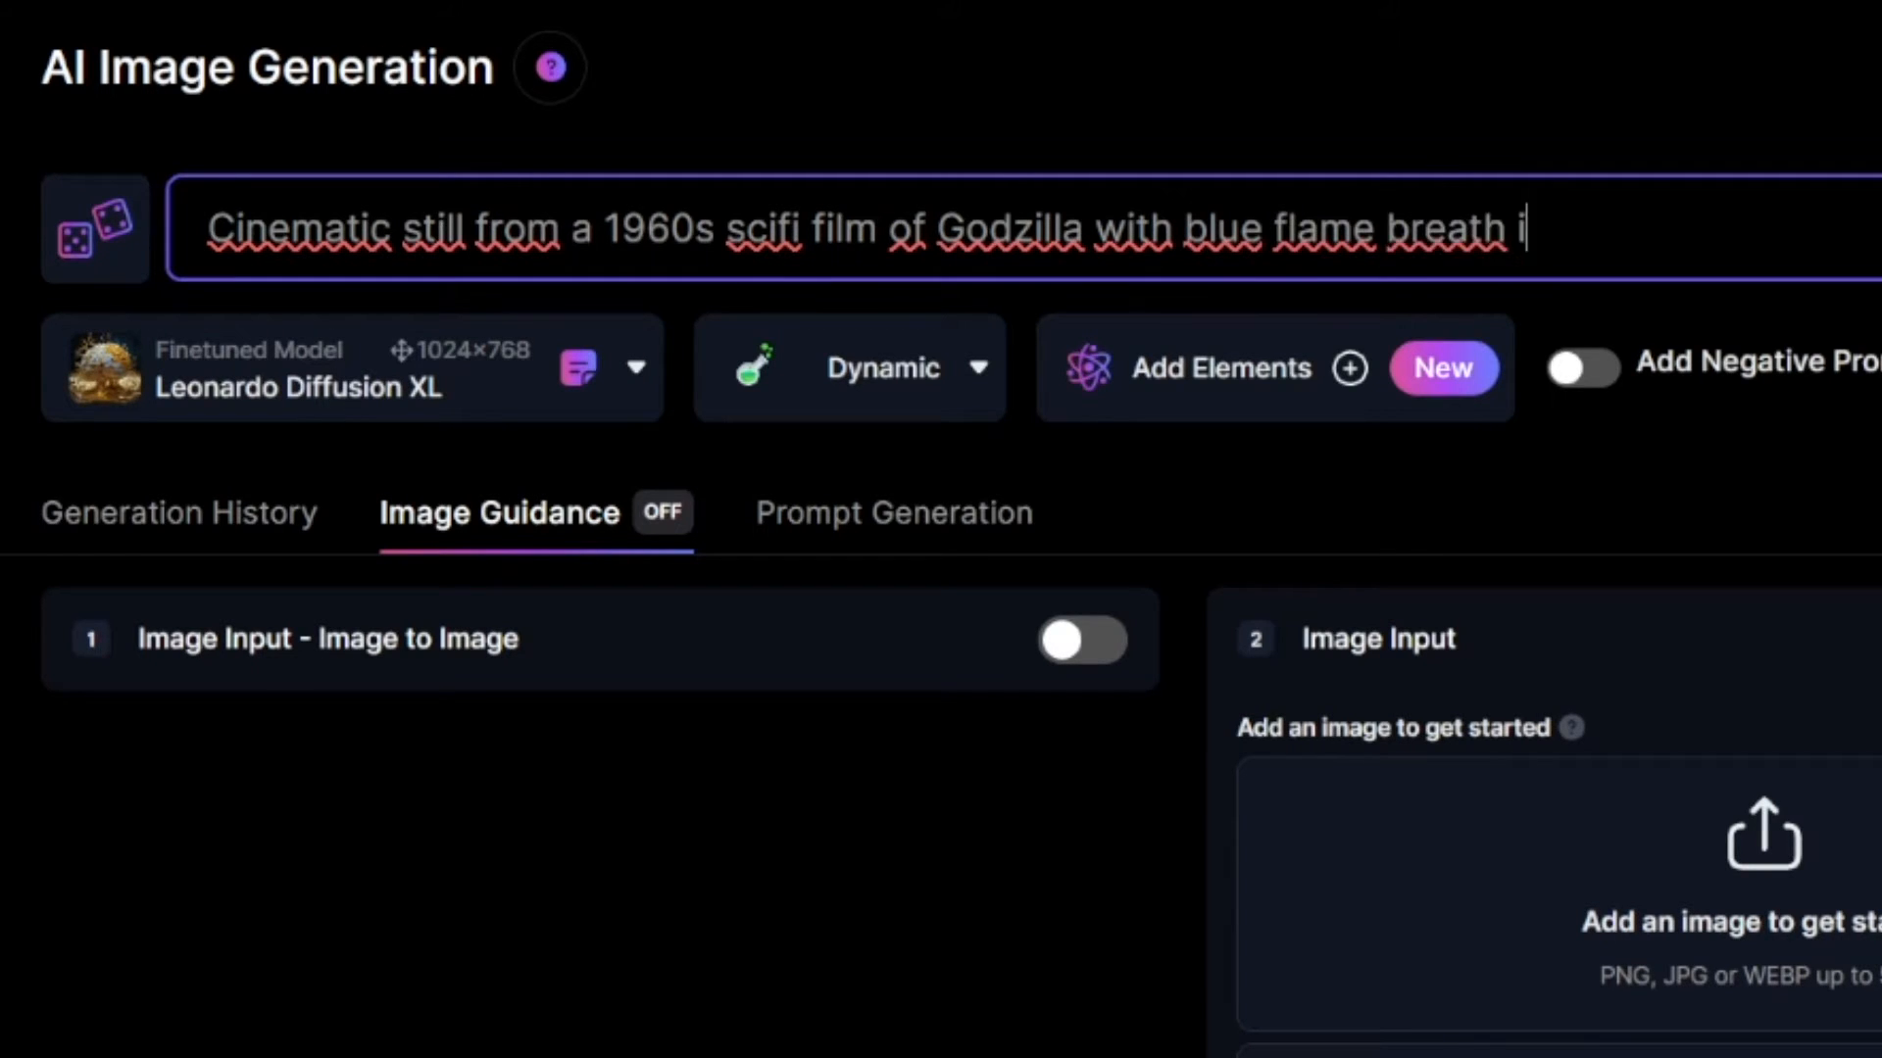
type("n jungle")
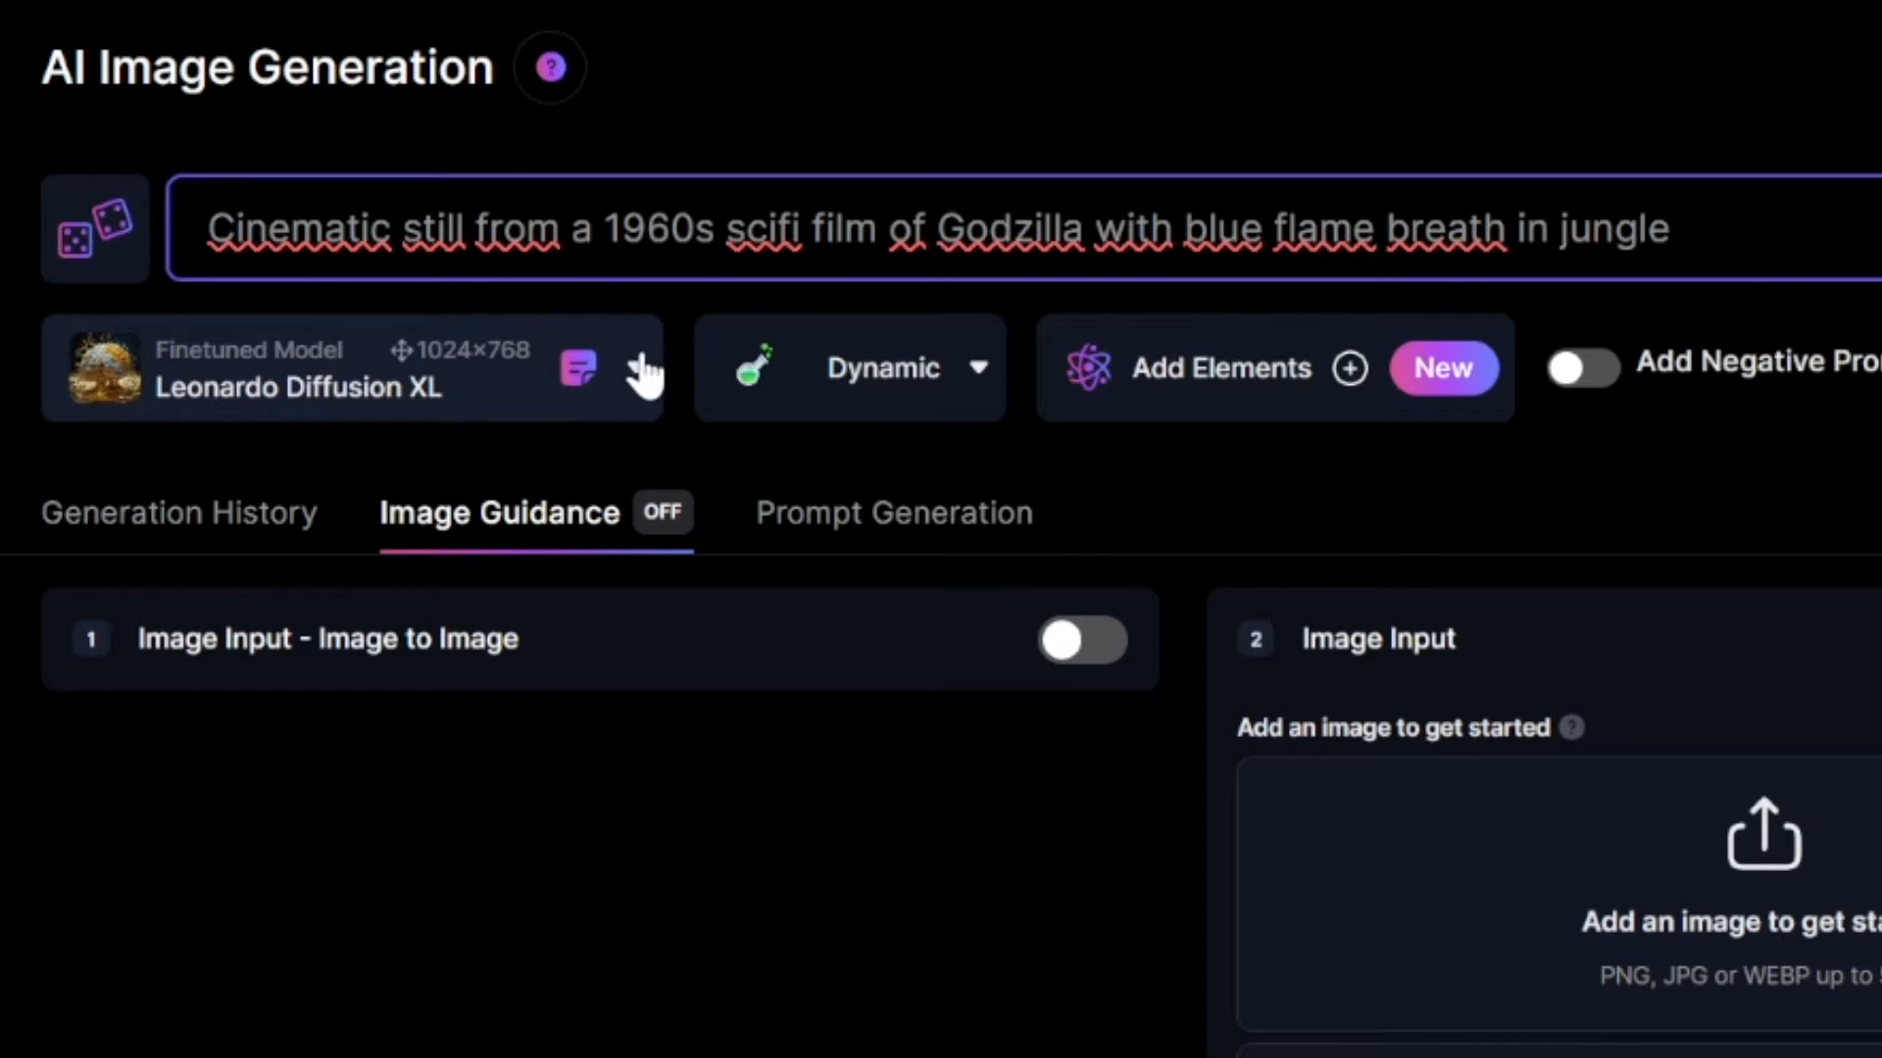
Step: Set the image generation style to Cinematic and view the available finetuned models without changing the selection
left_click(970, 371)
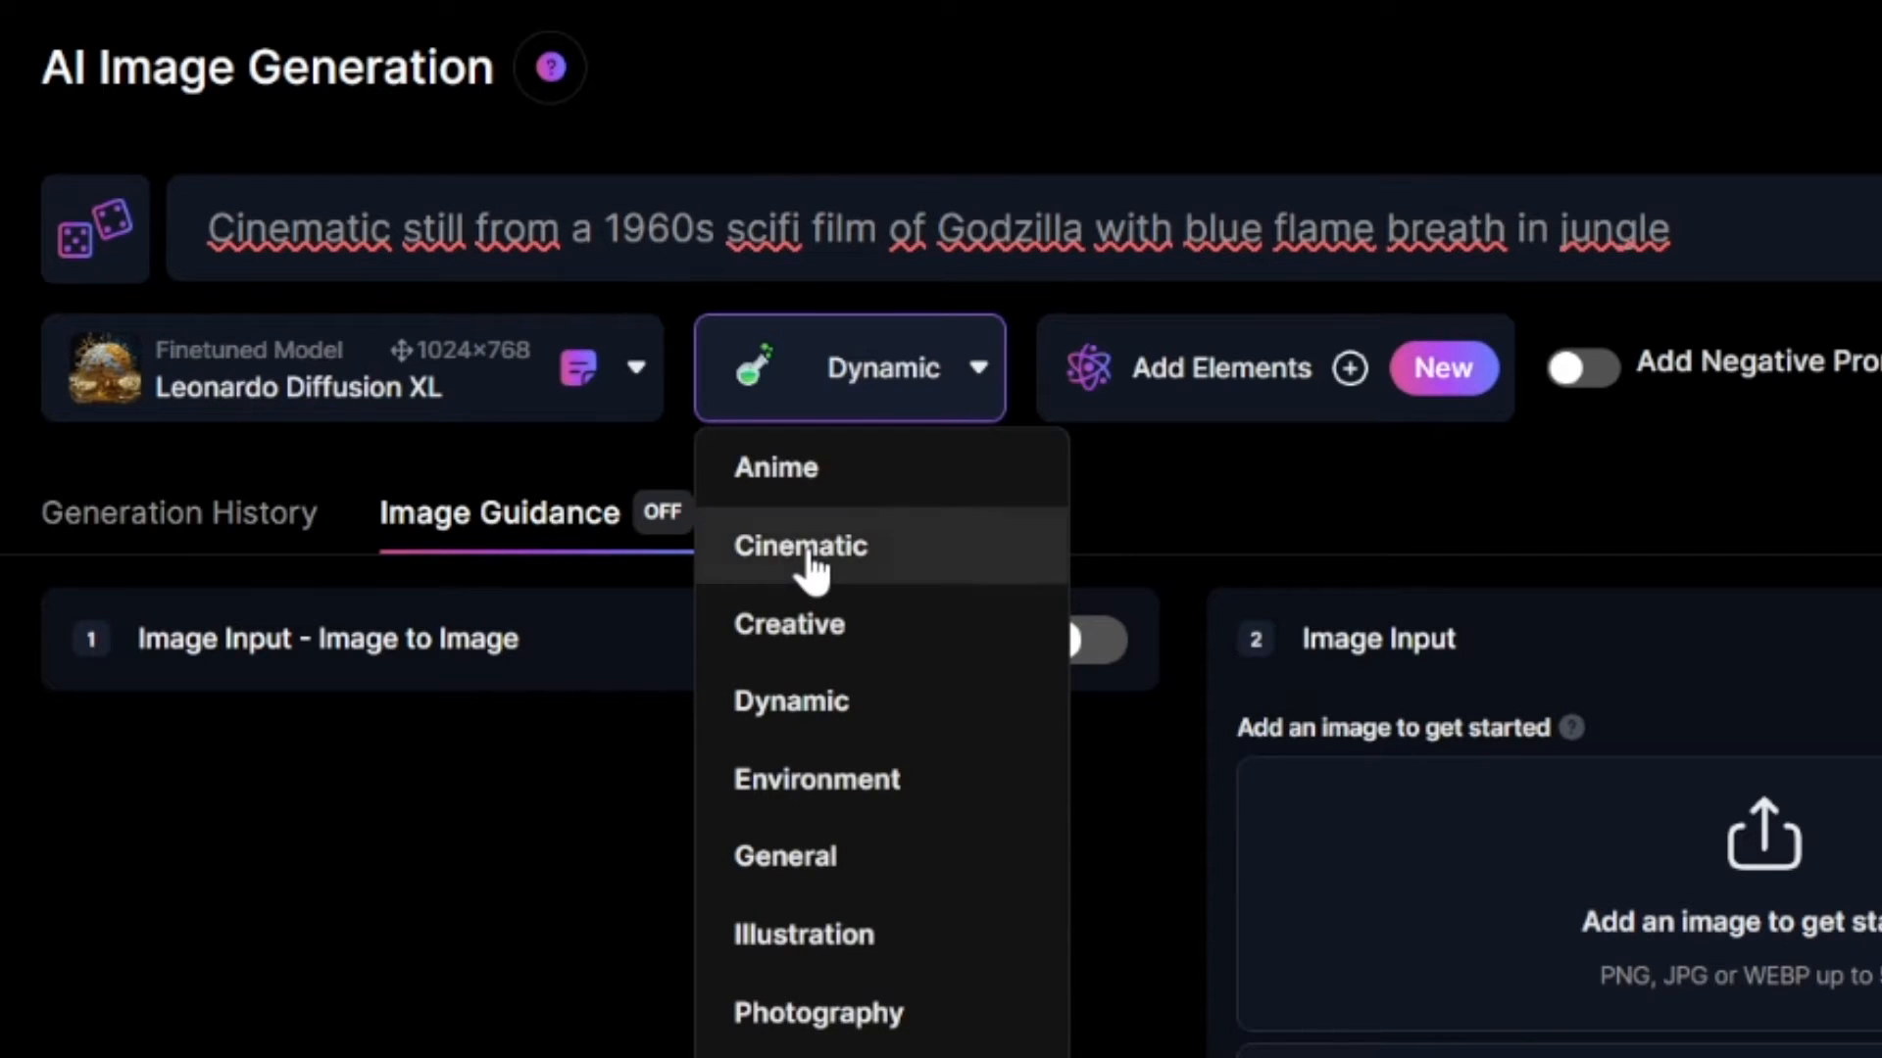
left_click(862, 549)
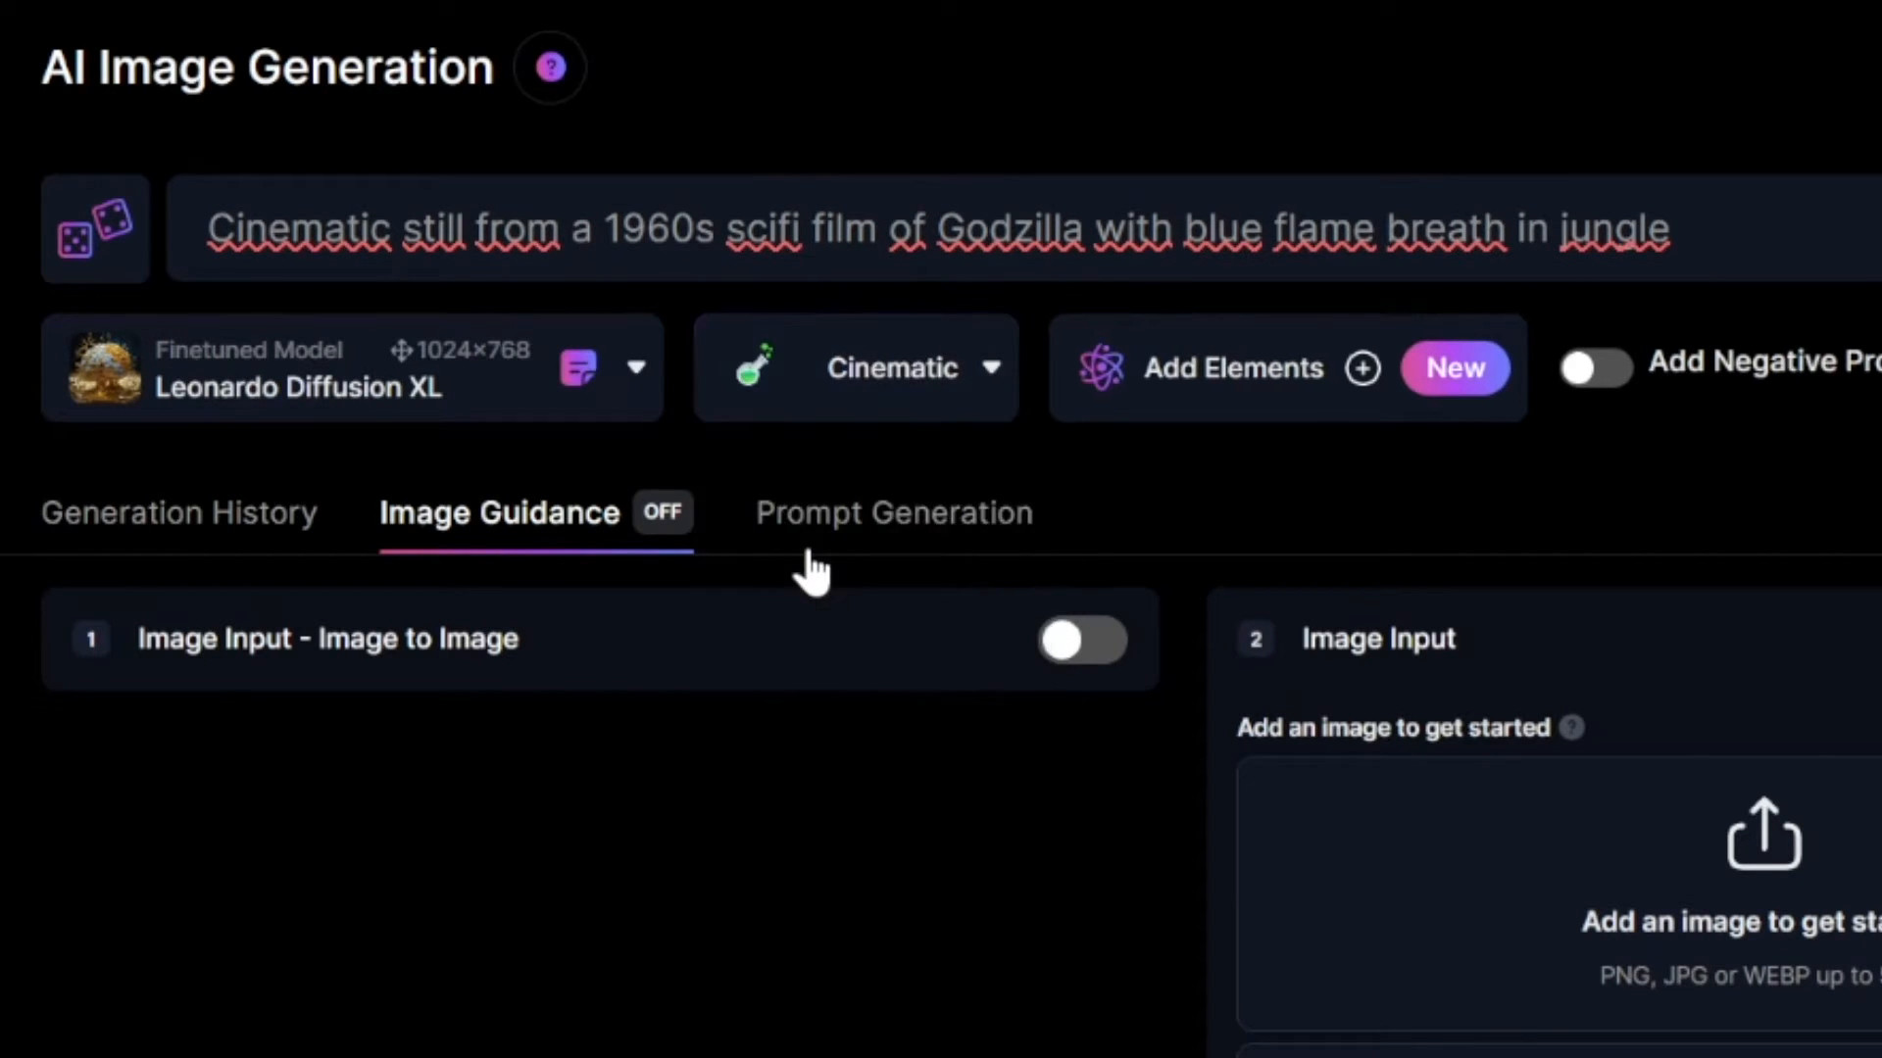
left_click(651, 396)
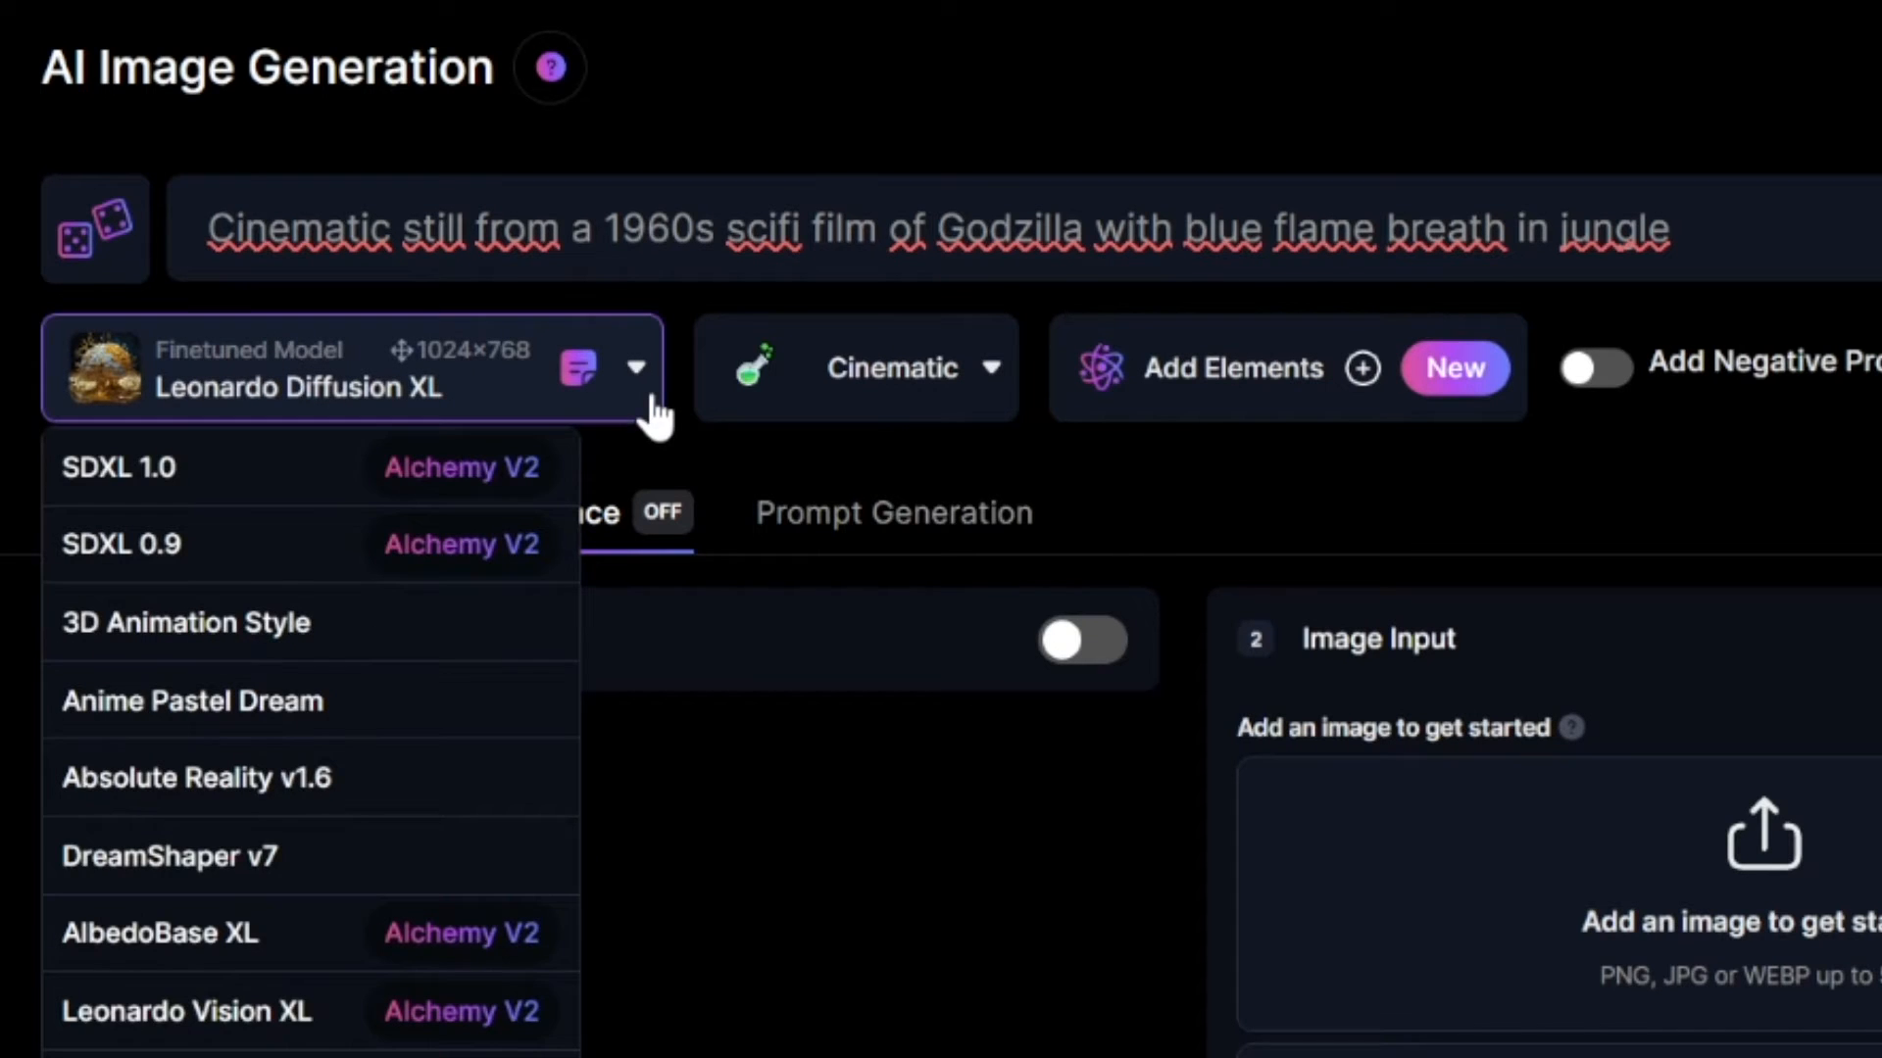
left_click(1627, 378)
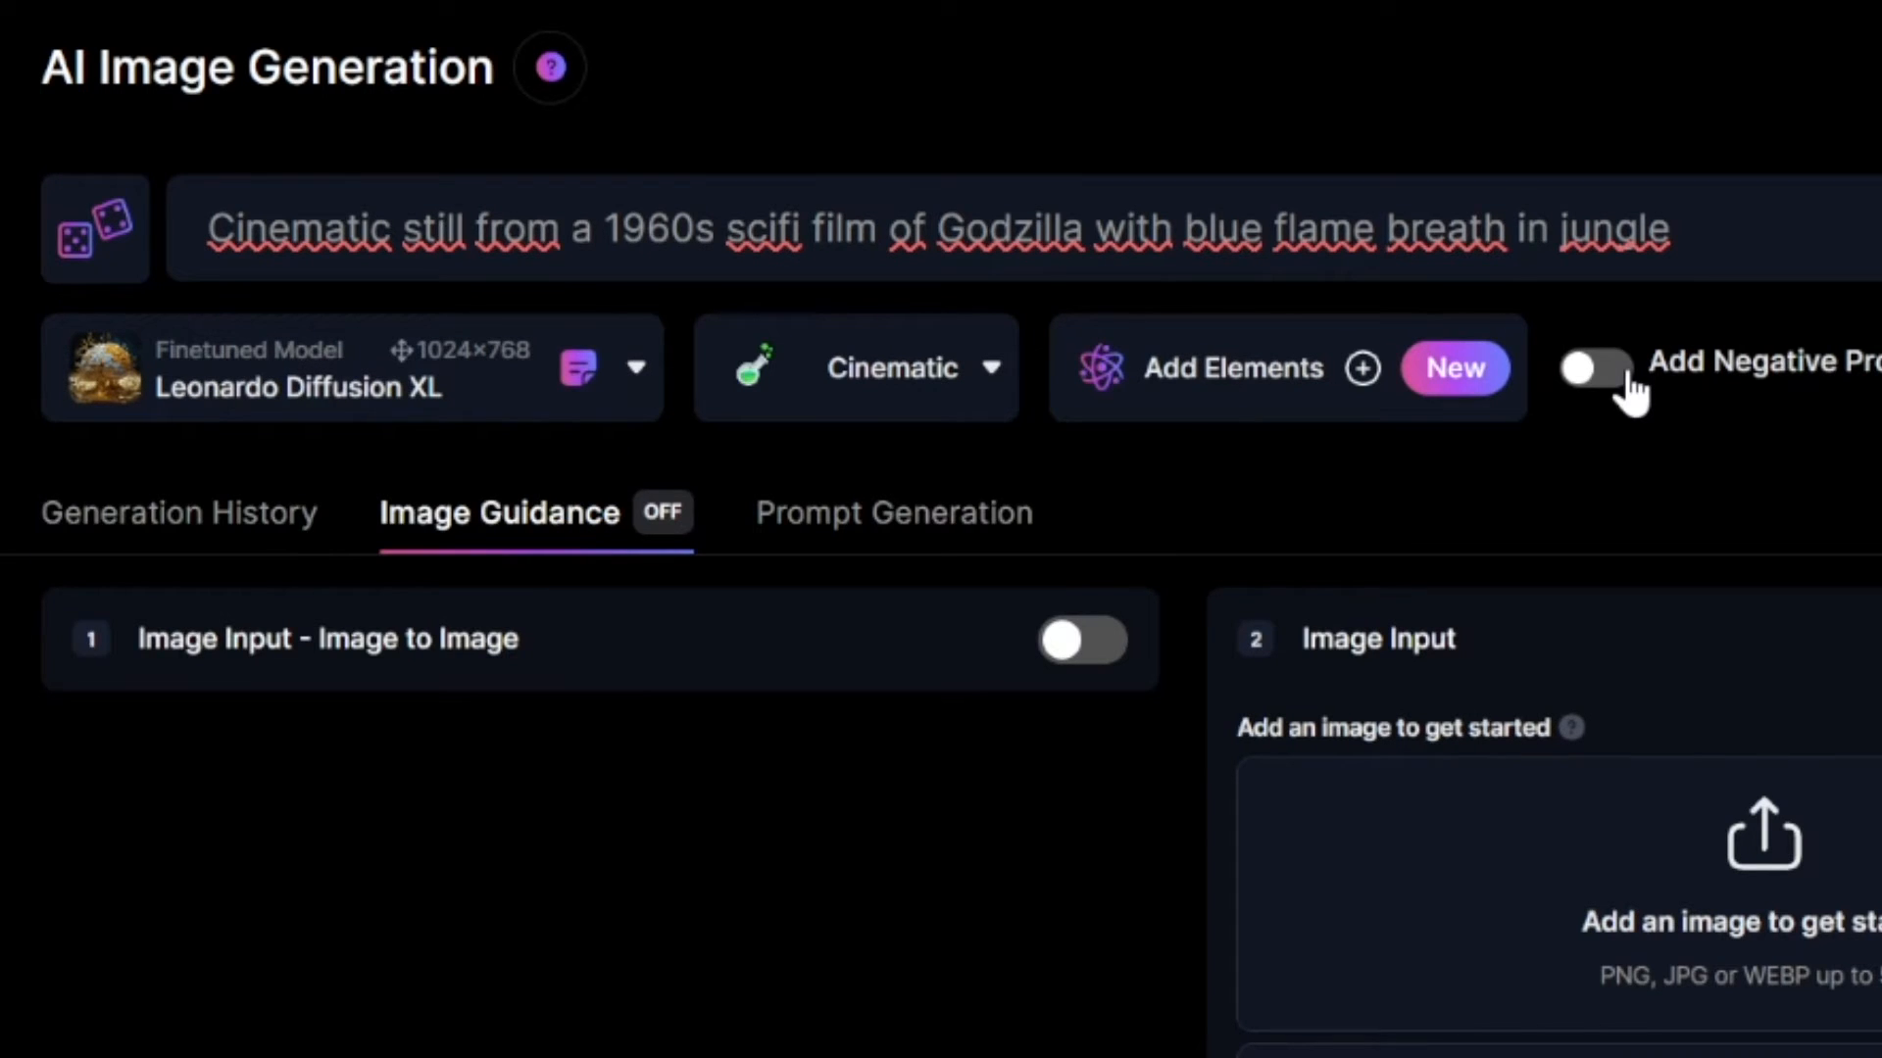
Step: Turn on the negative prompt and the image-to-image input for image guidance
left_click(1597, 378)
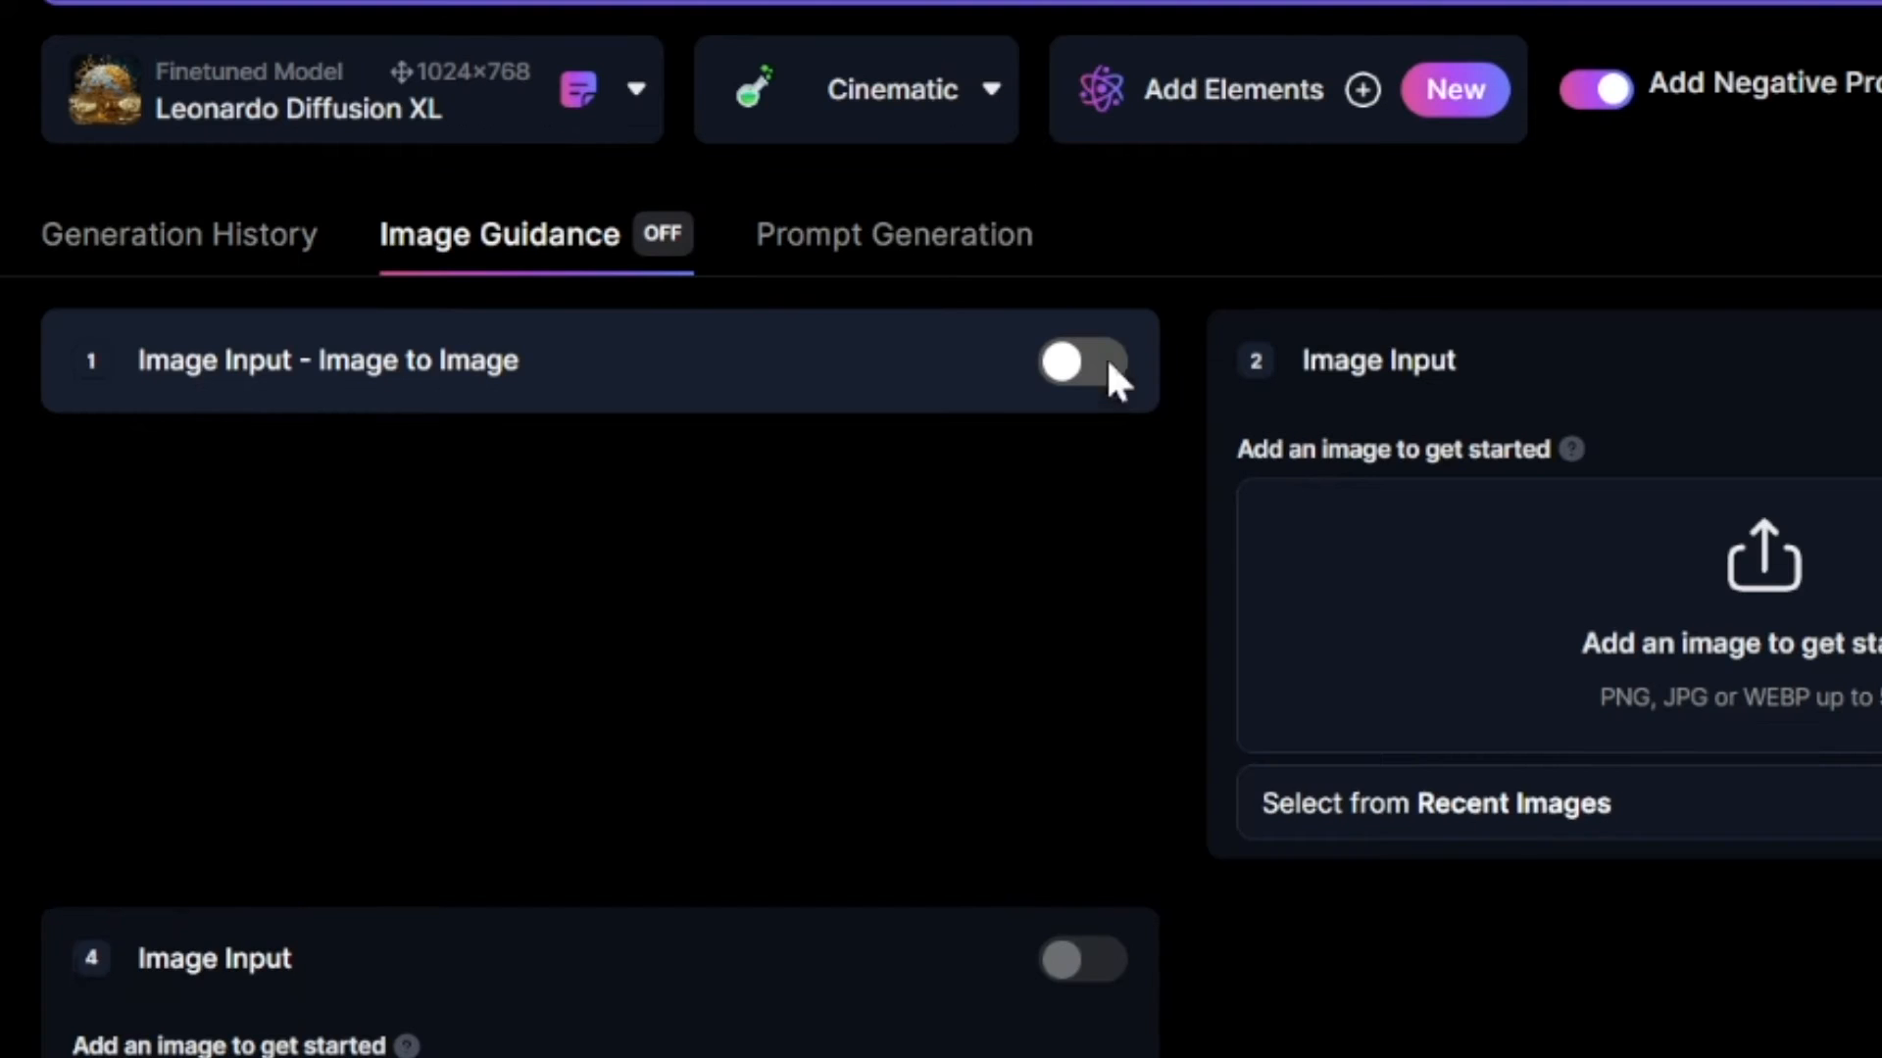
left_click(1082, 362)
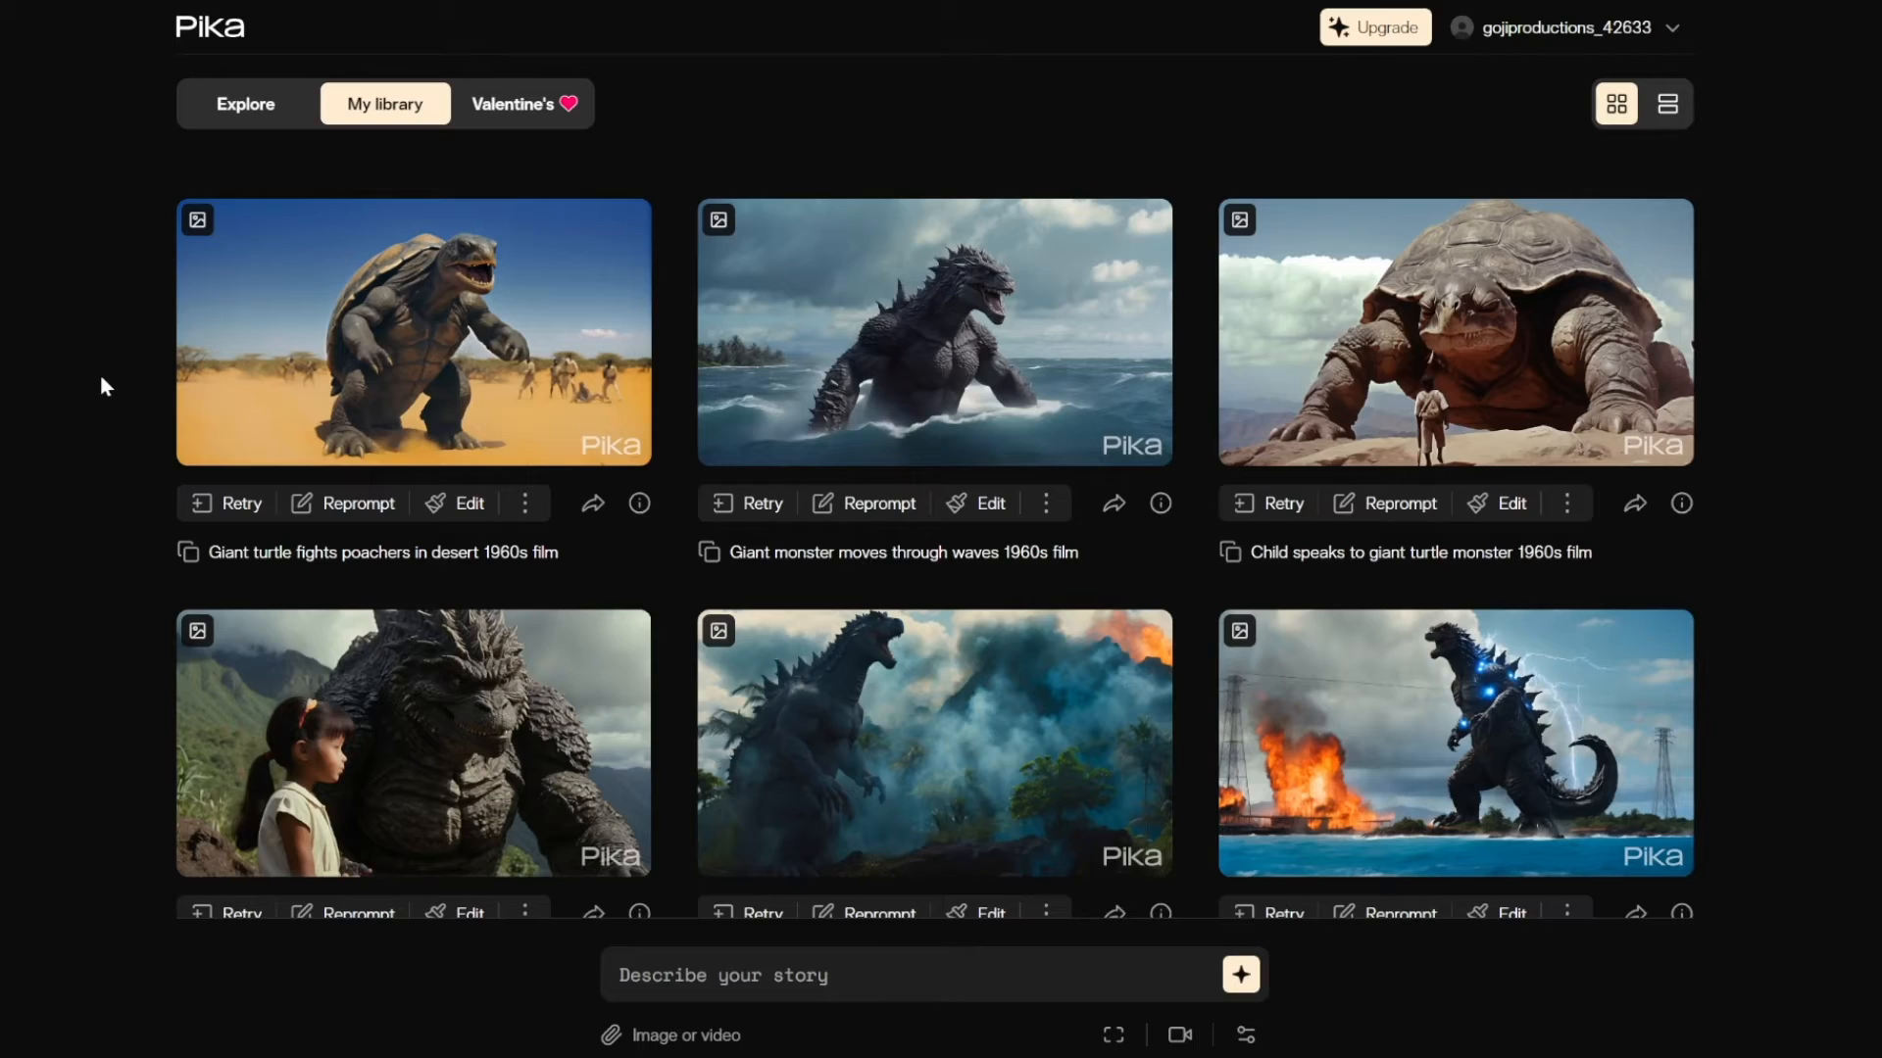
Step: Switch to Pika, review the generated 1960s monster film clips in the library, and check the account's plan and credits
scroll(101, 385, "down", 4)
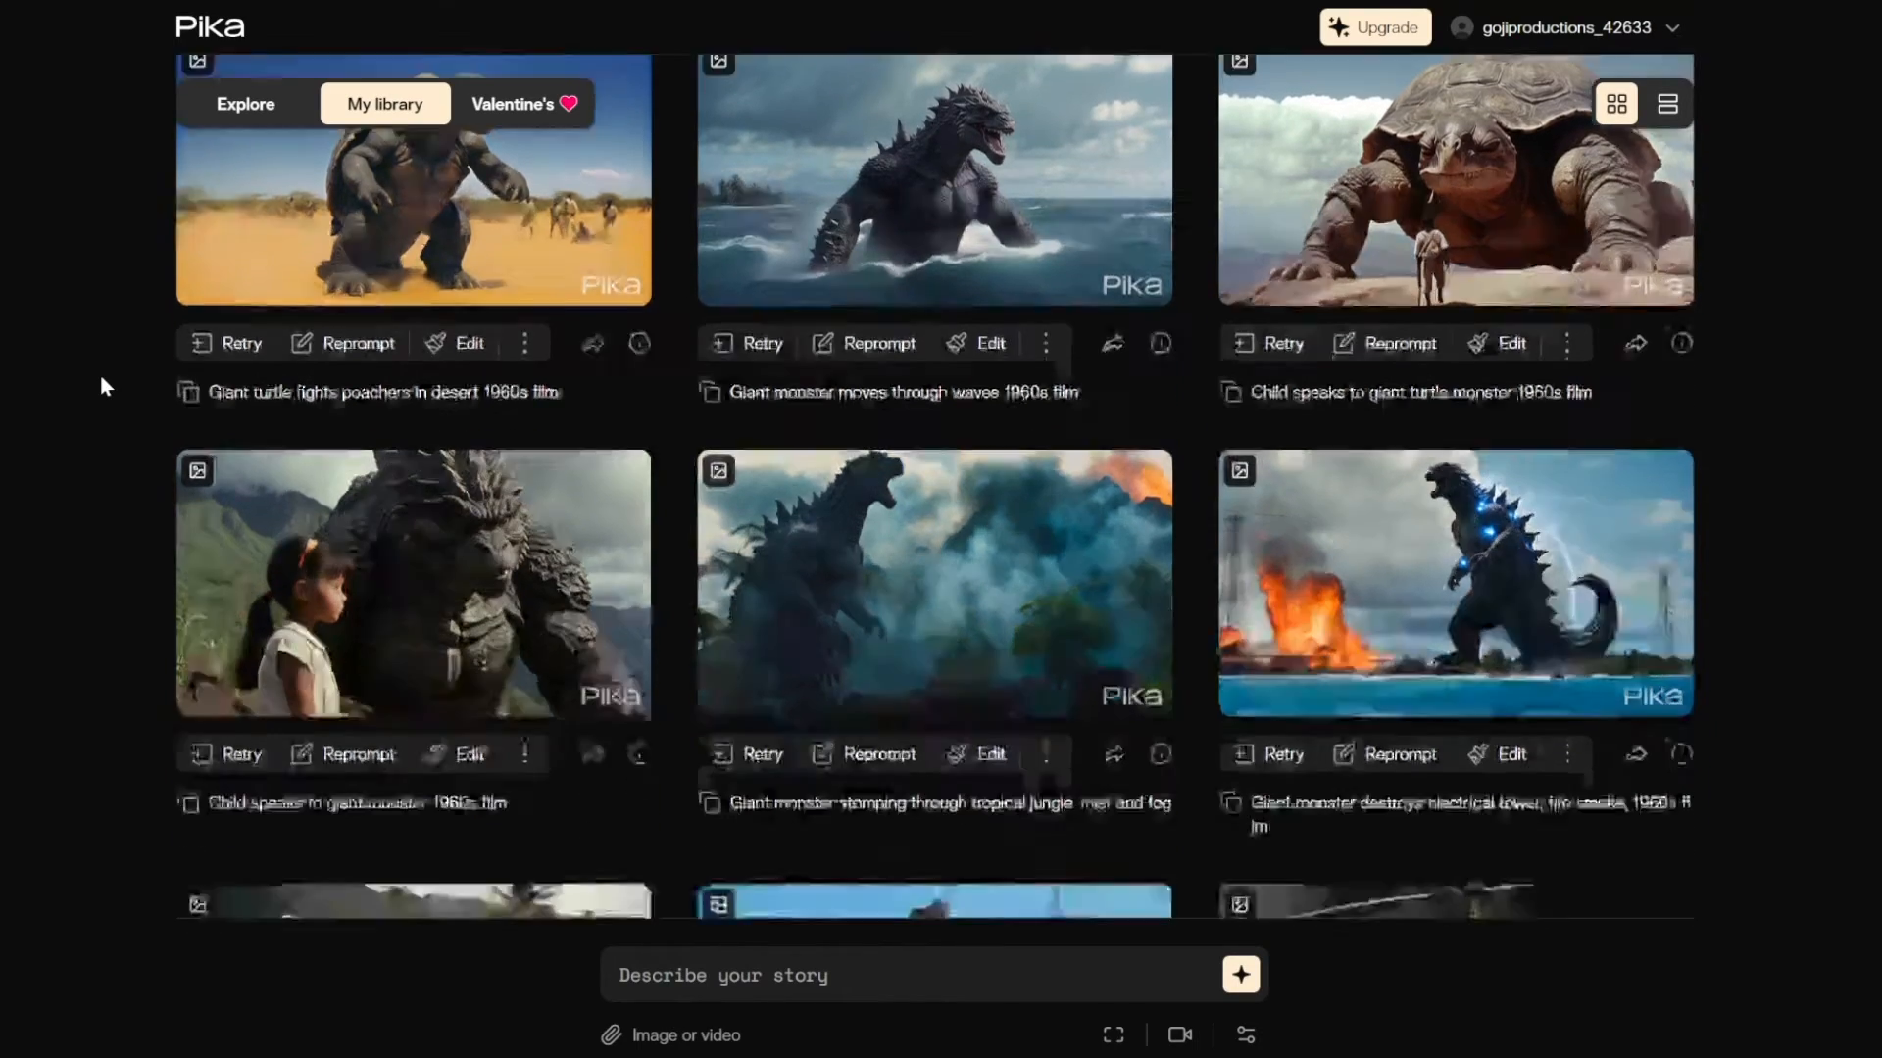
scroll(101, 386, "down", 5)
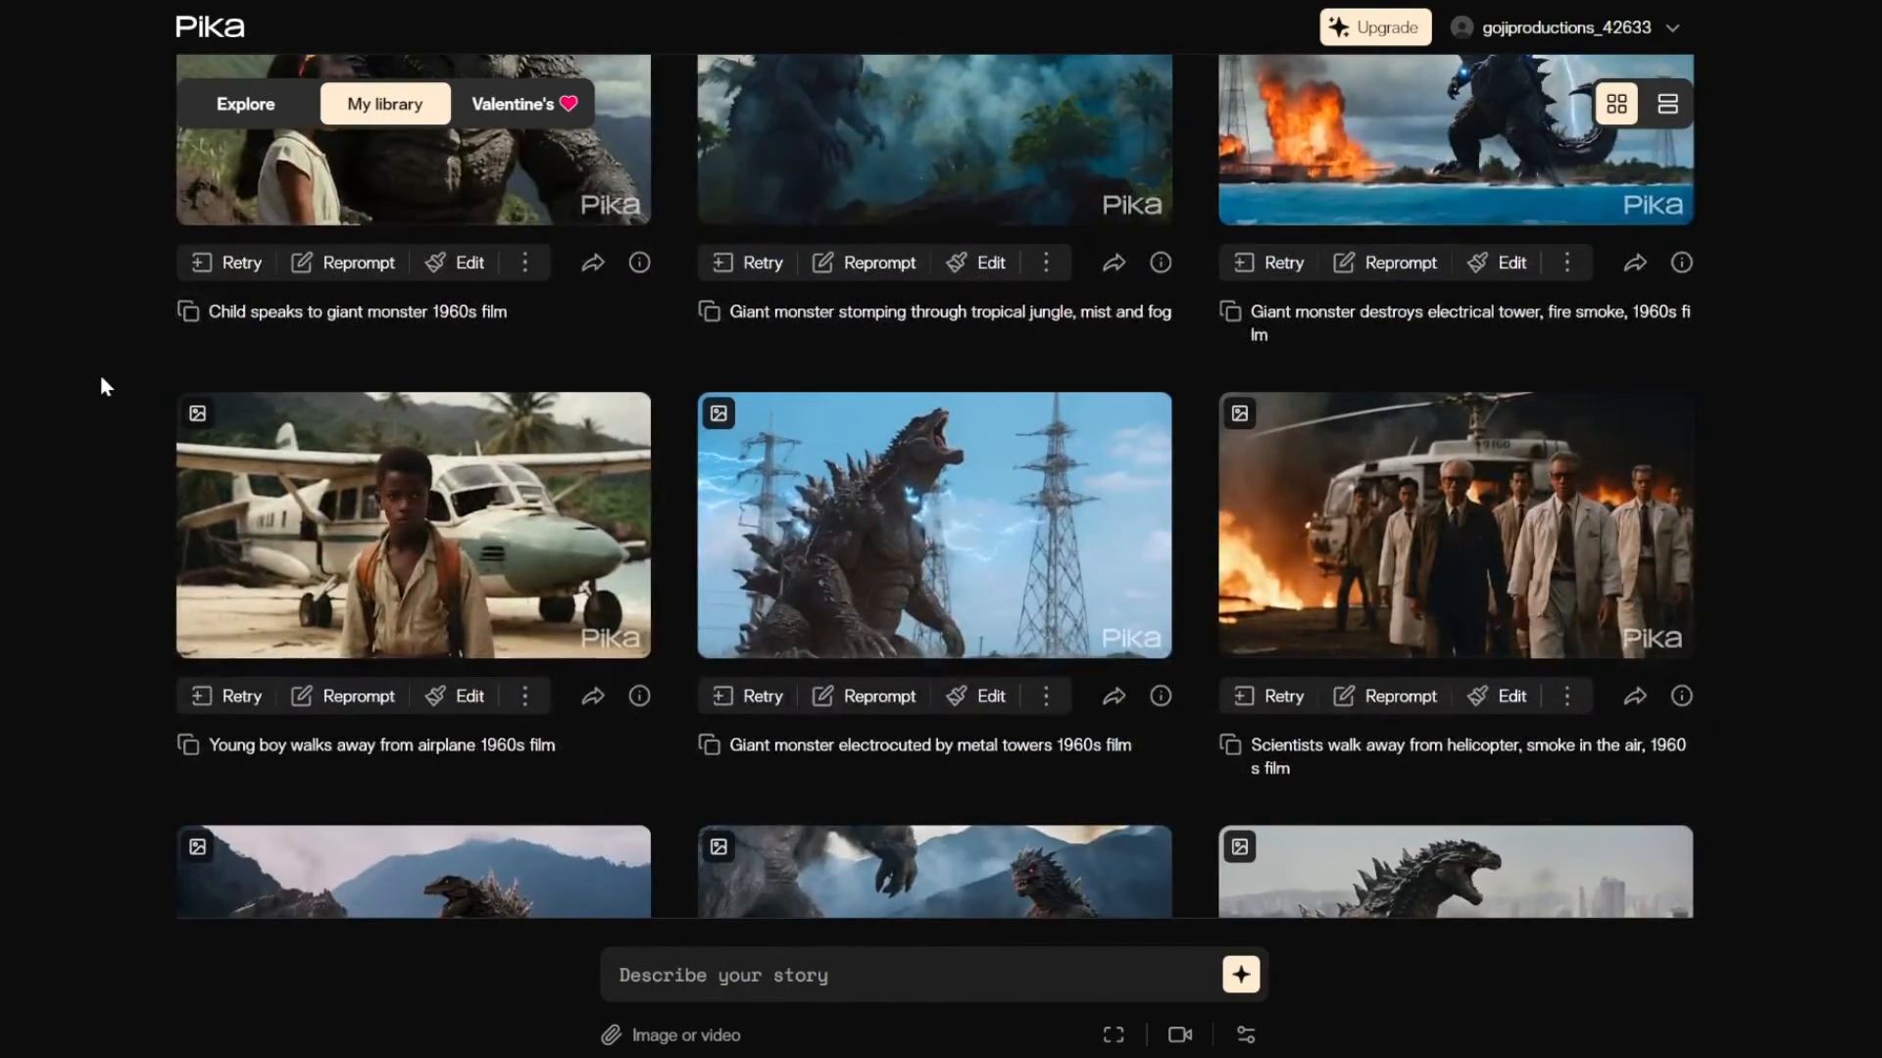
scroll(101, 385, "down", 3)
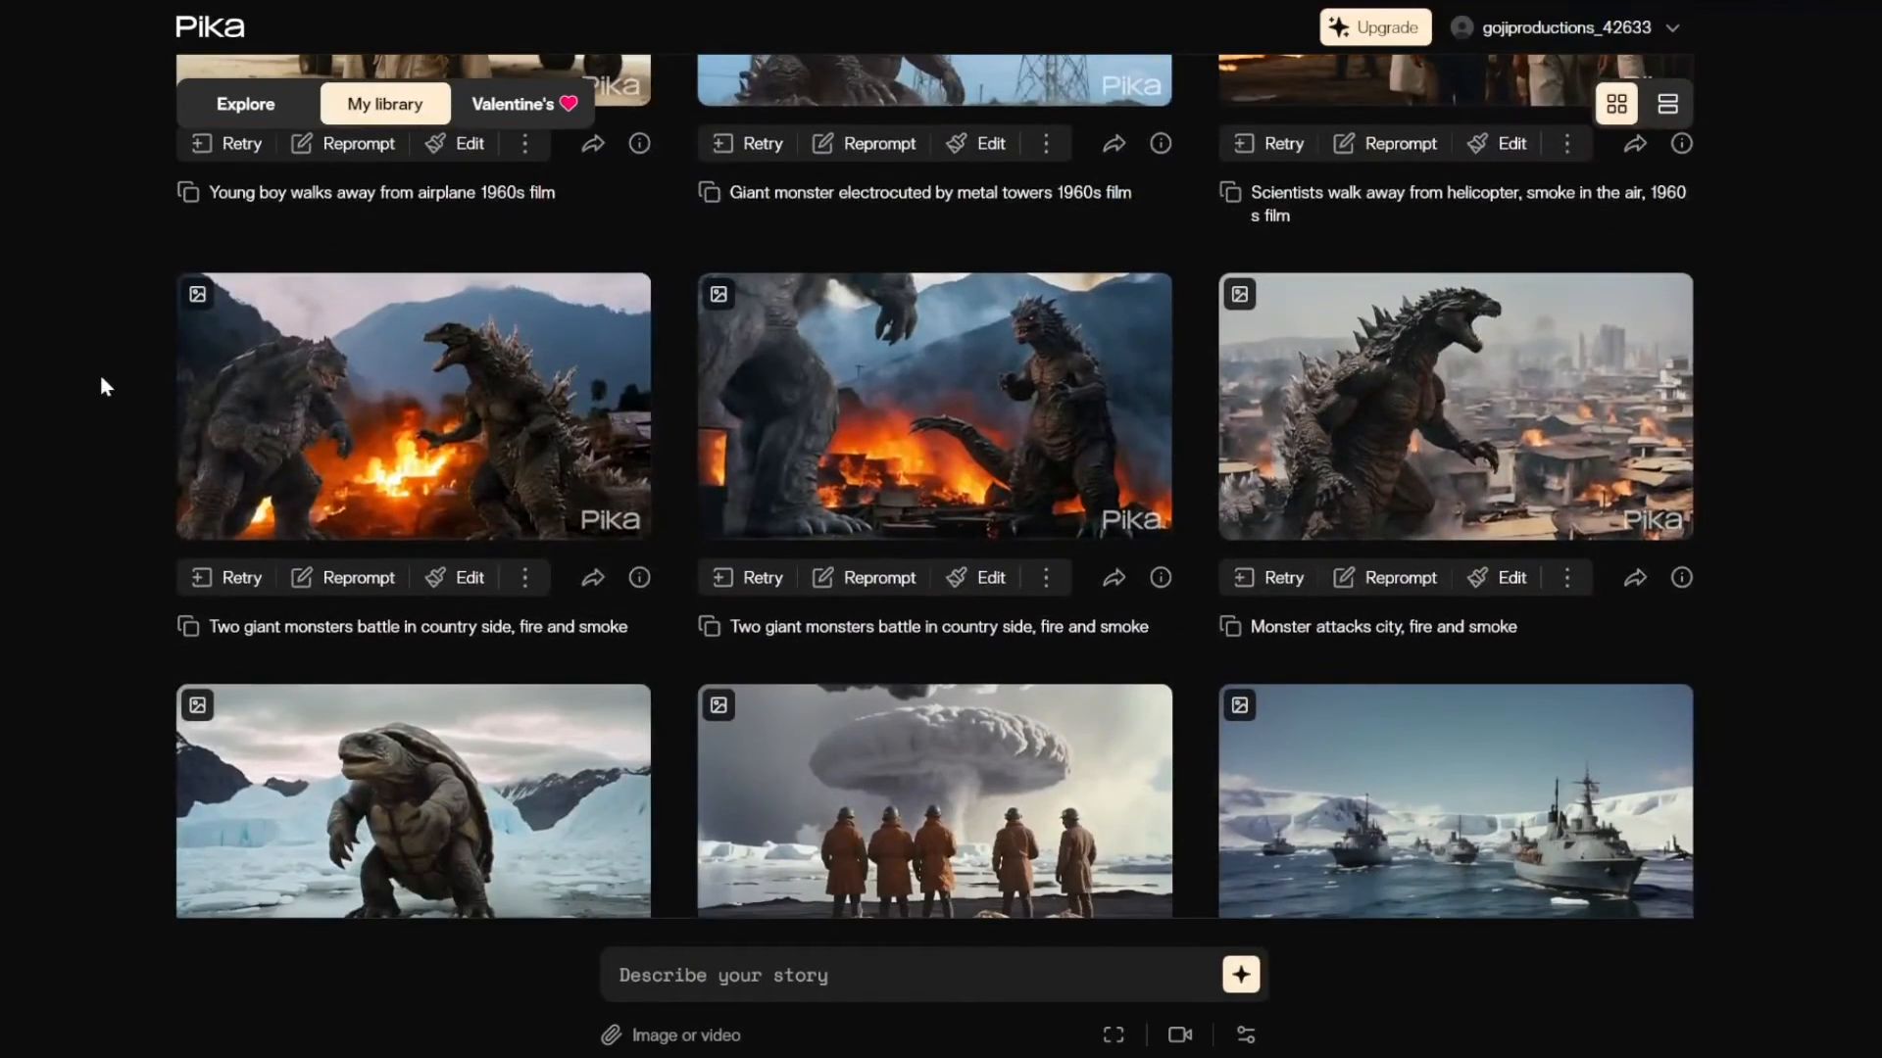
scroll(101, 385, "down", 2)
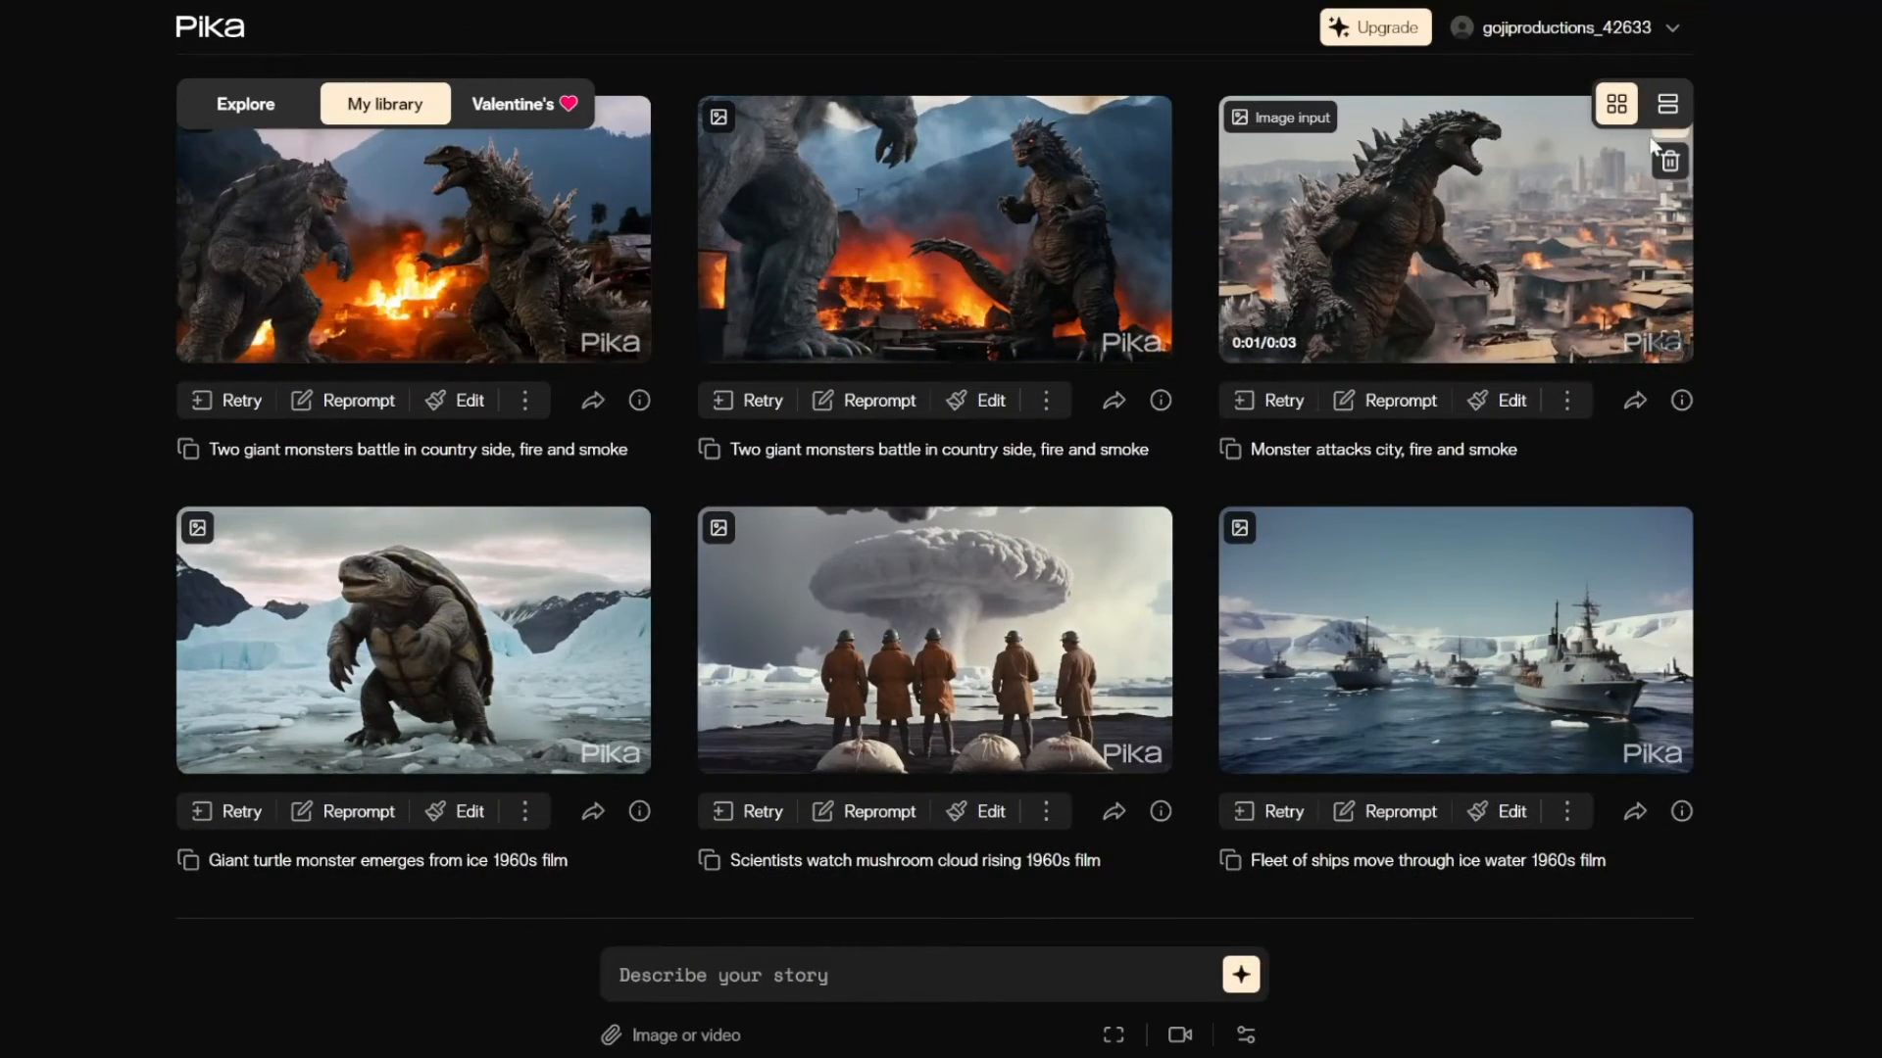
left_click(1674, 37)
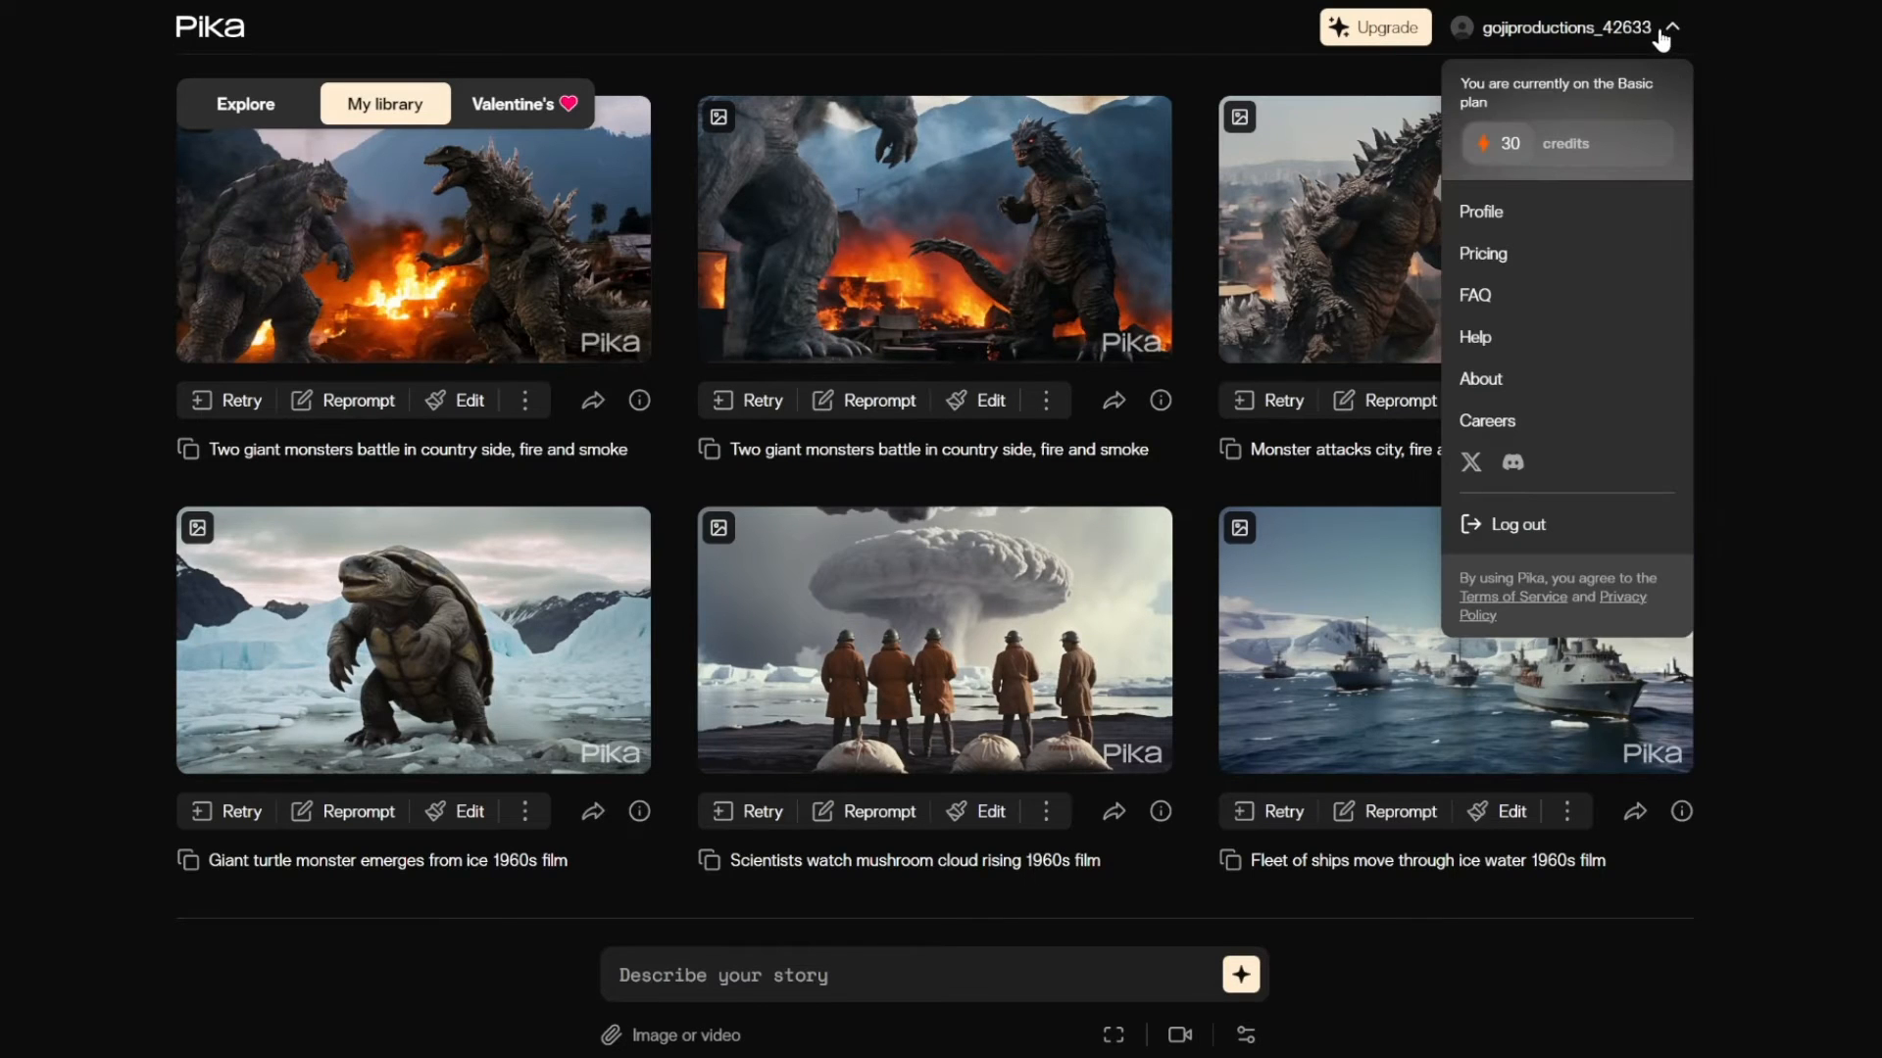
left_click(1744, 184)
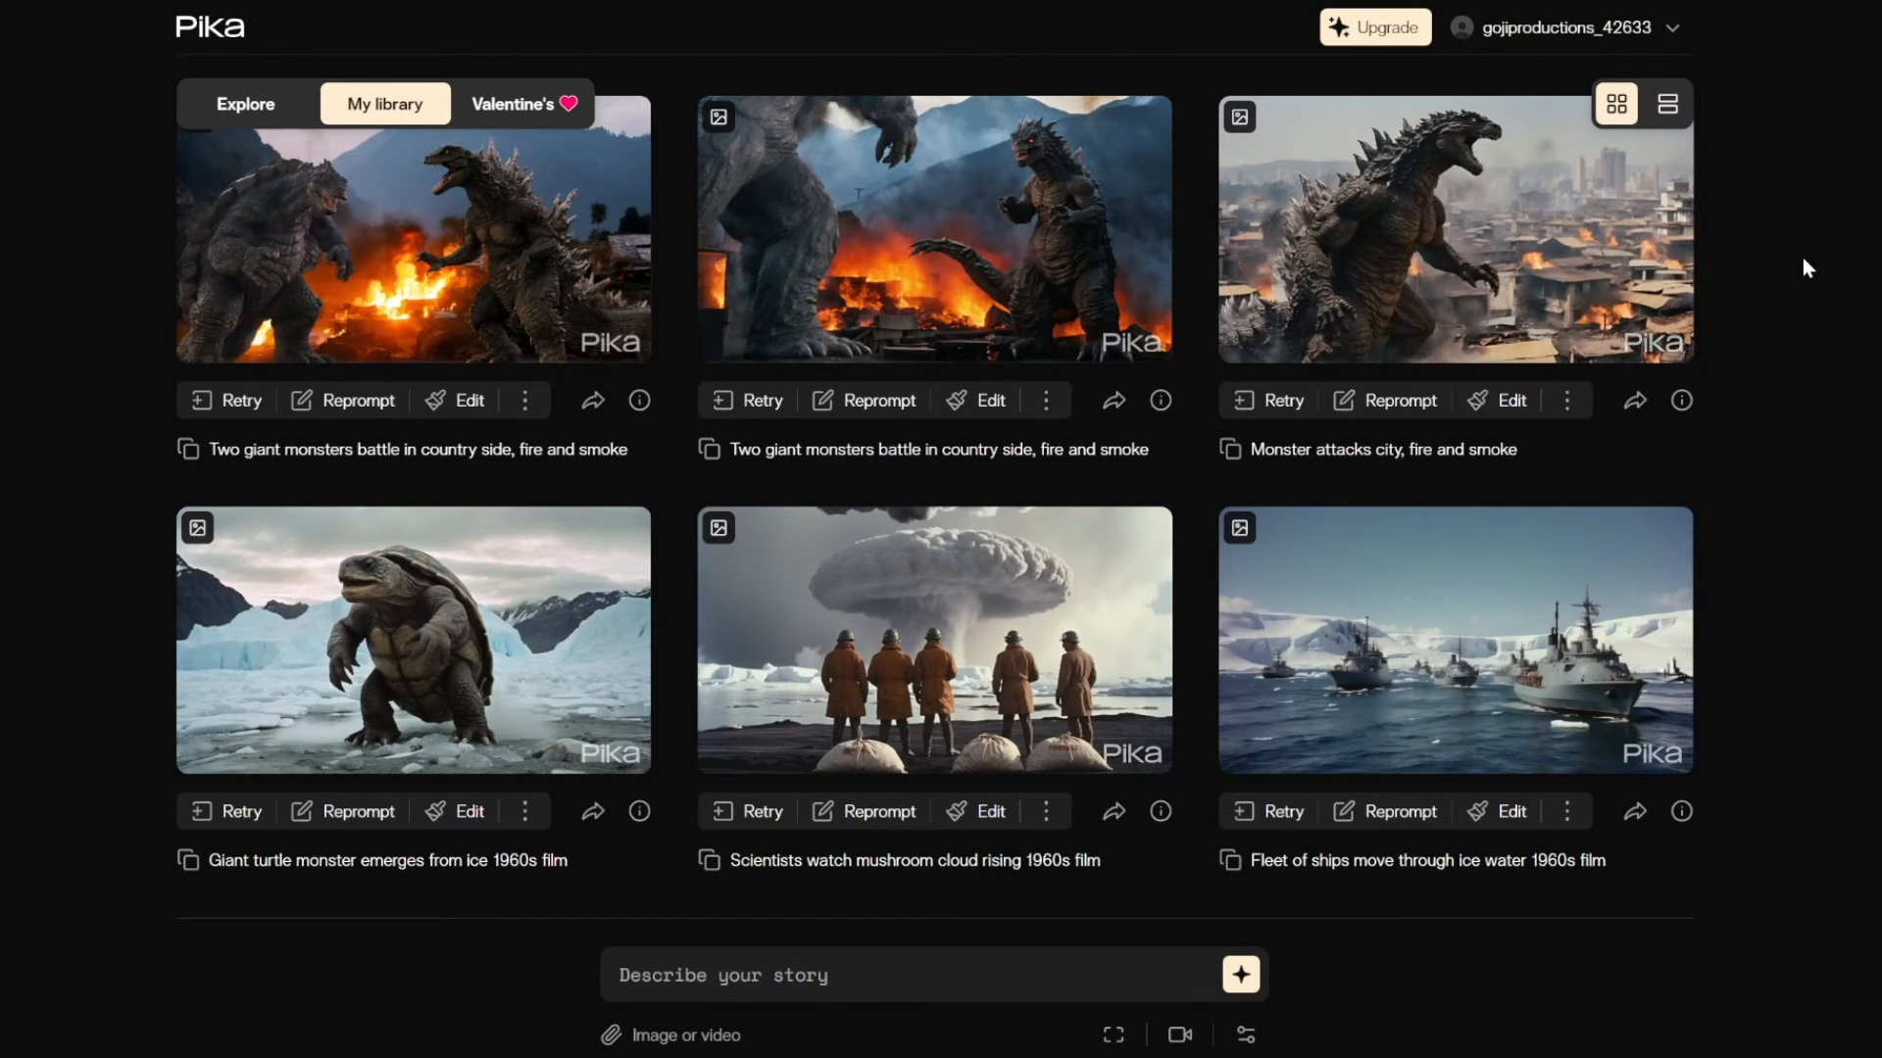
scroll(1802, 257, "up", 10)
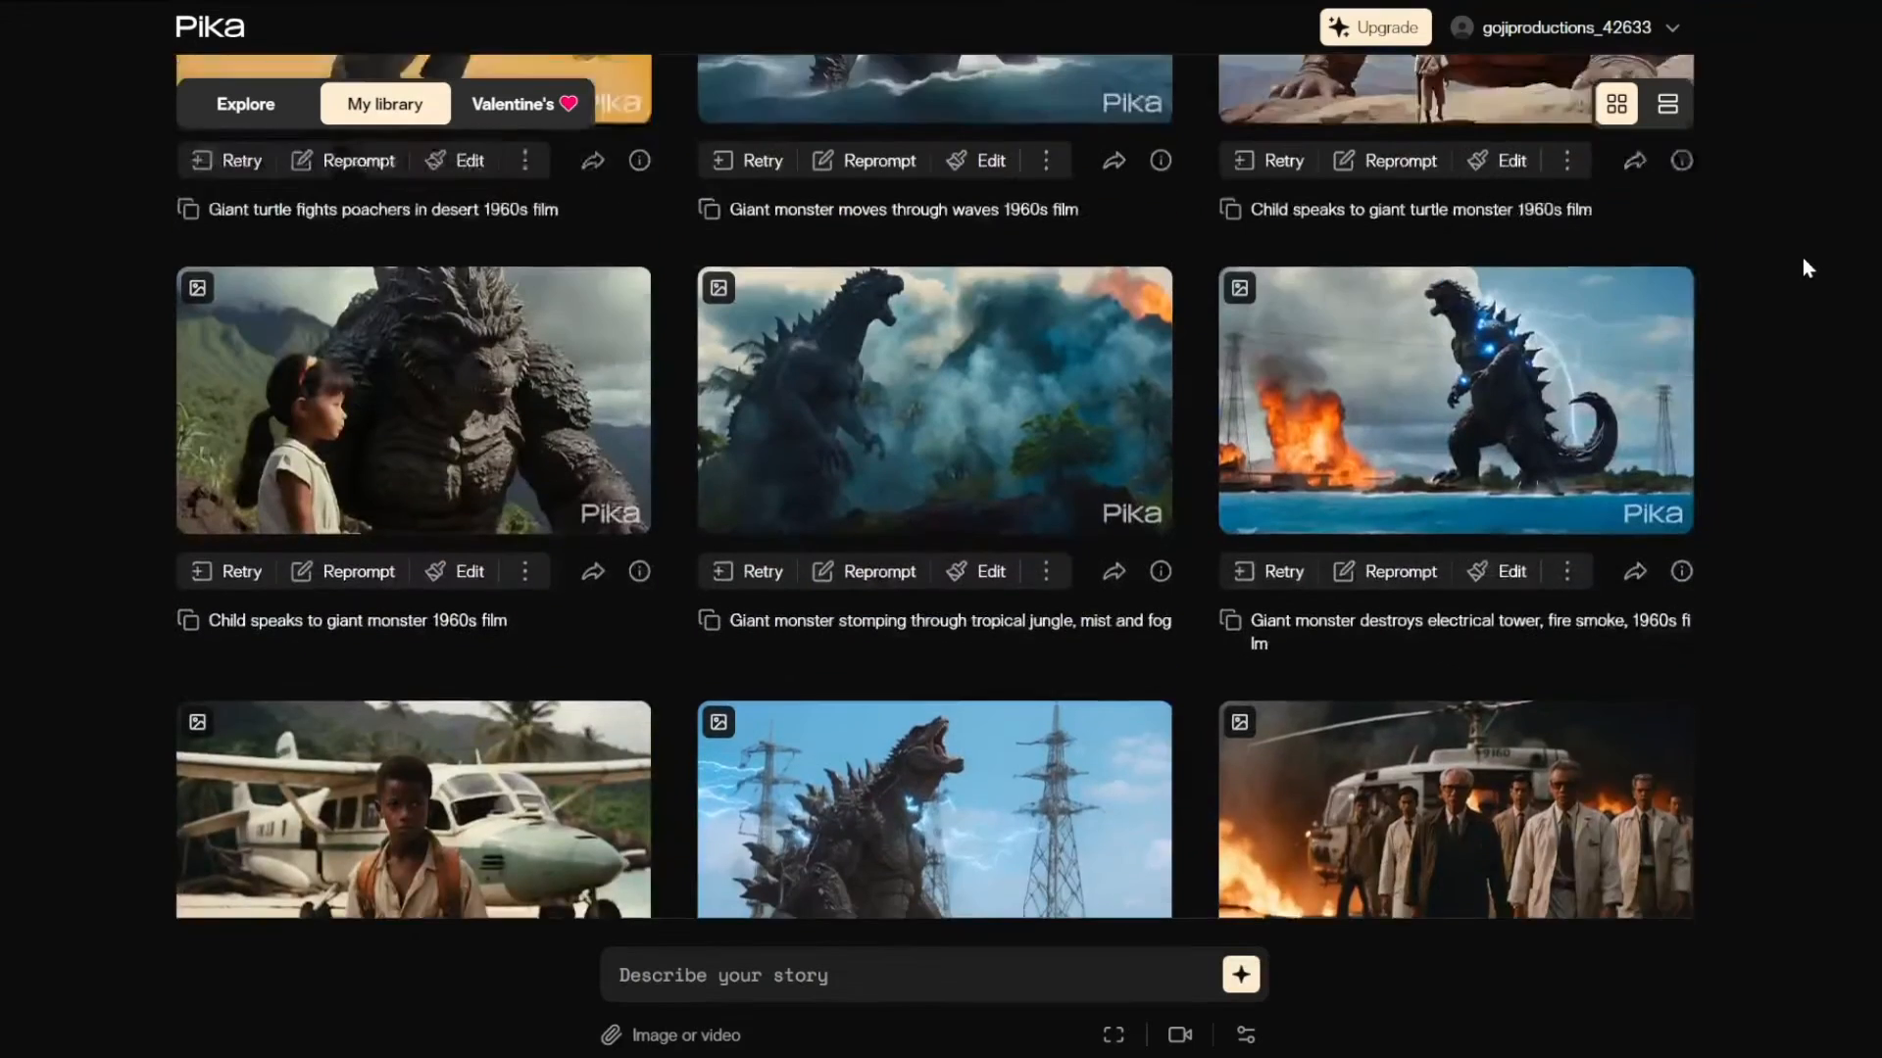
scroll(1804, 260, "up", 3)
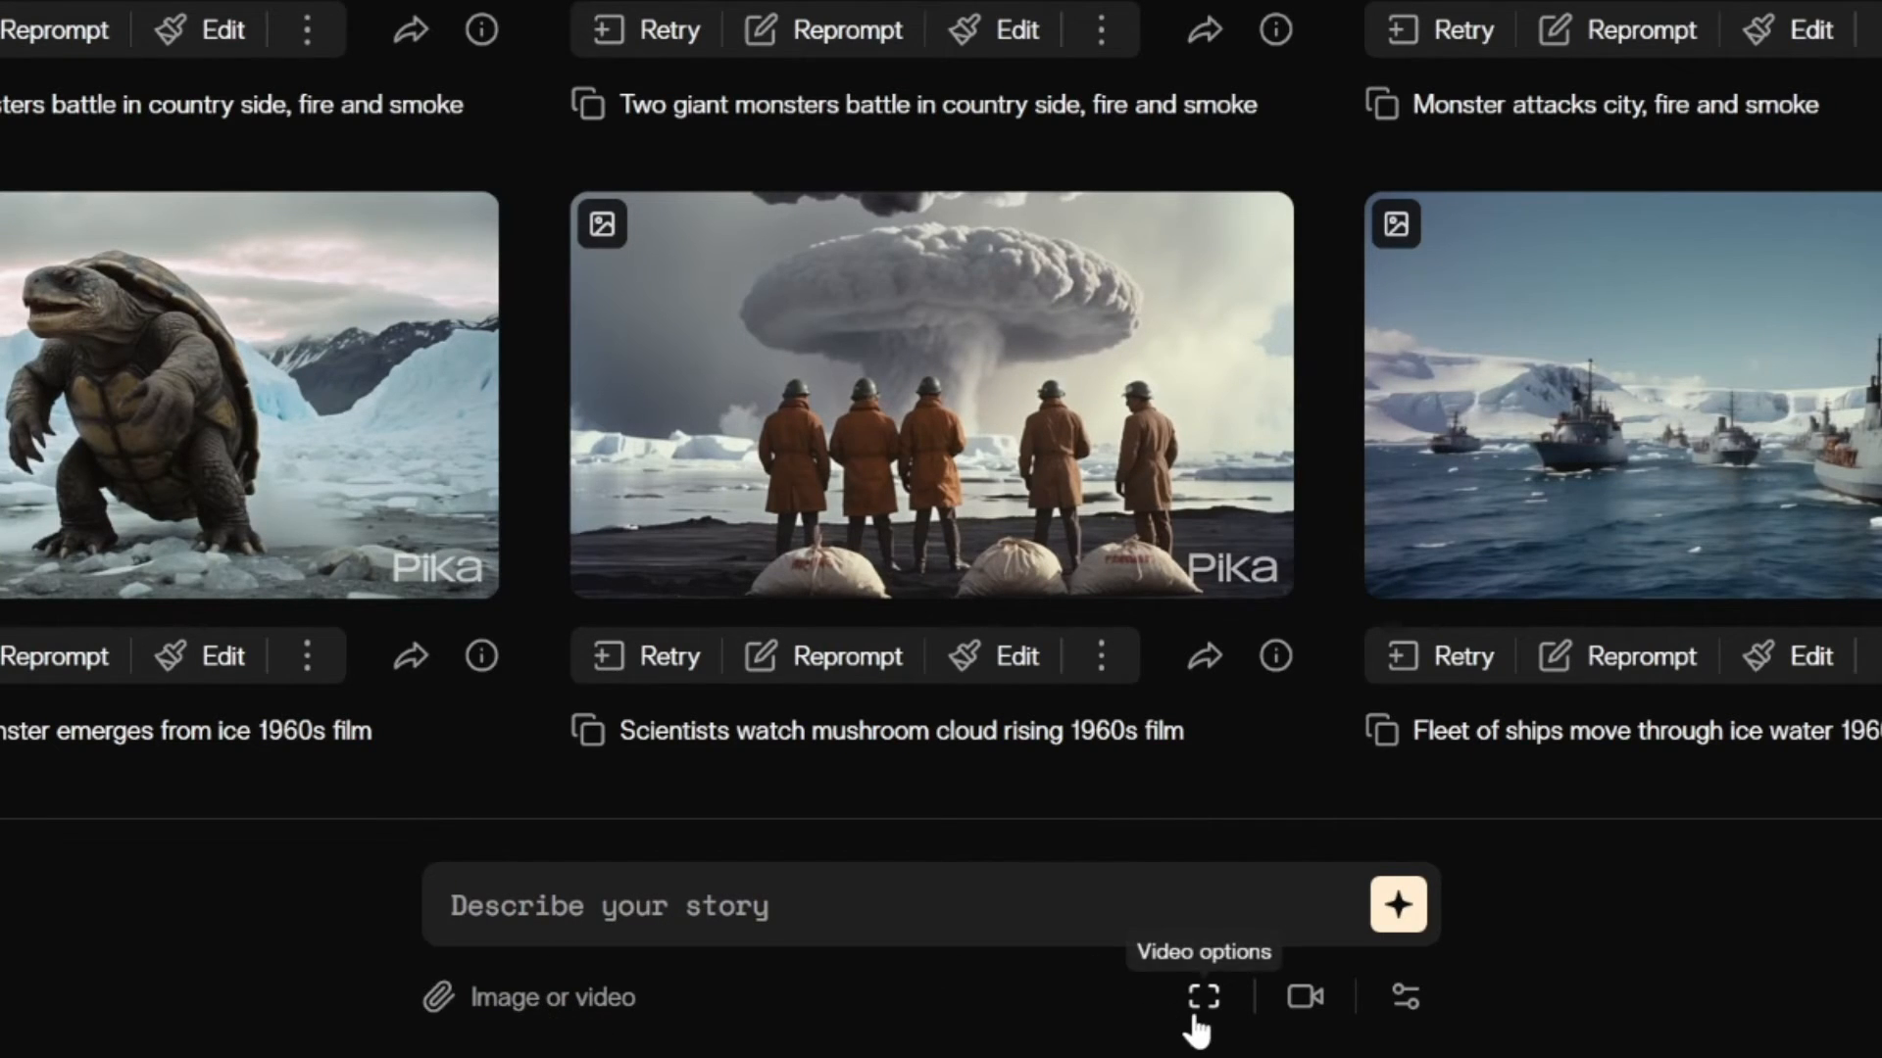
Step: Examine the aspect ratio and frame rate options and the camera motion controls for generating a new video
left_click(1221, 1004)
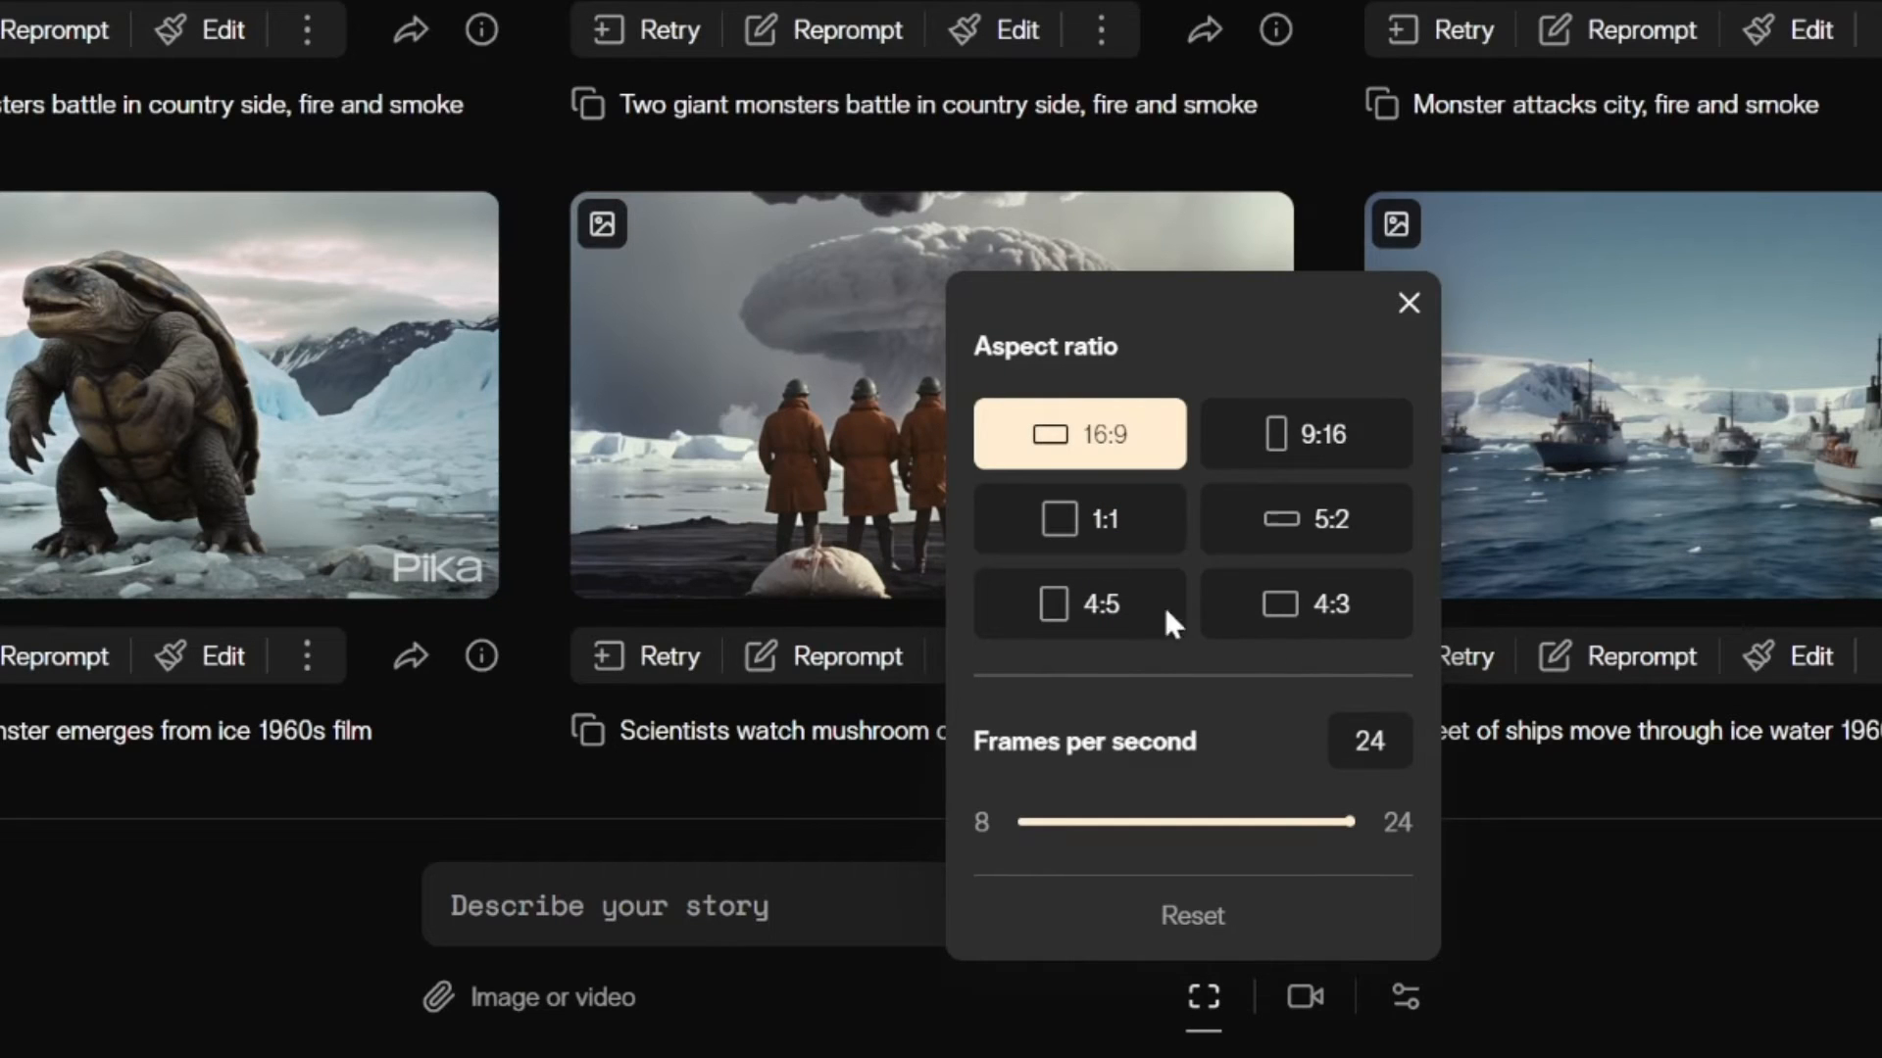
left_click(1623, 959)
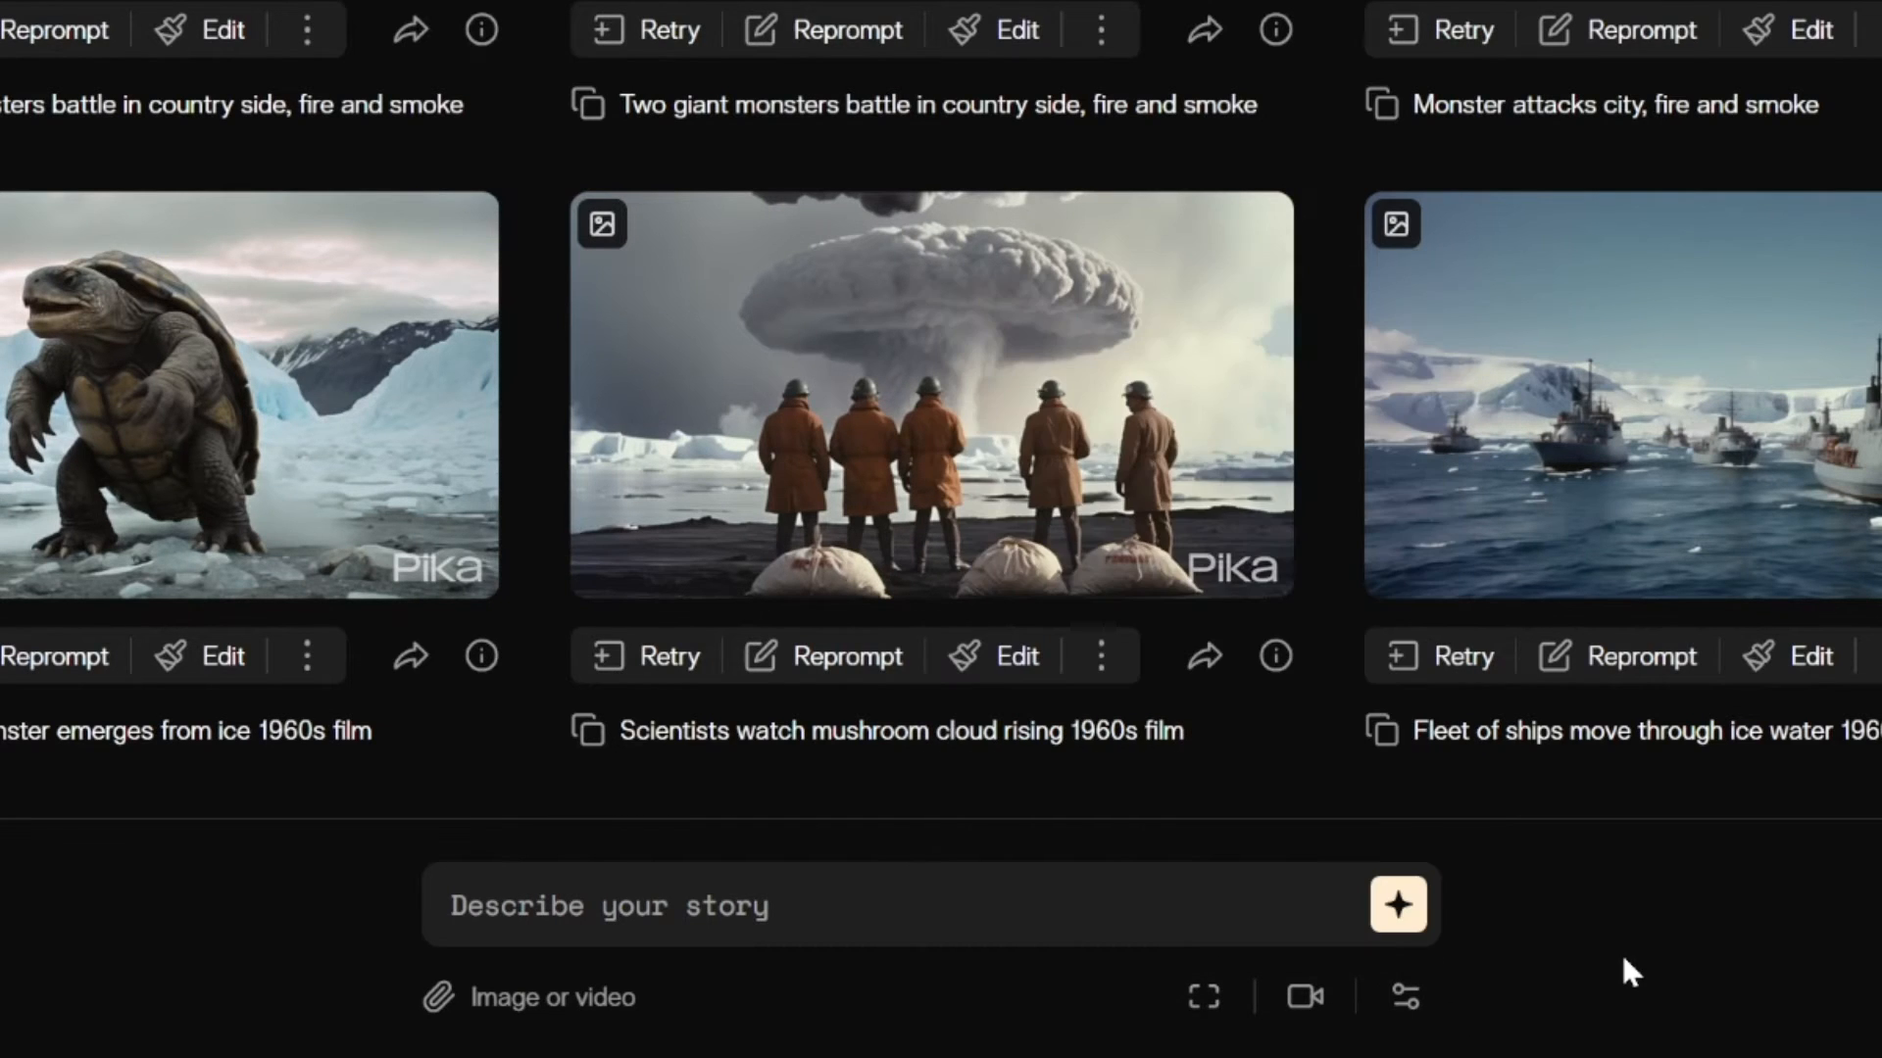
left_click(1304, 998)
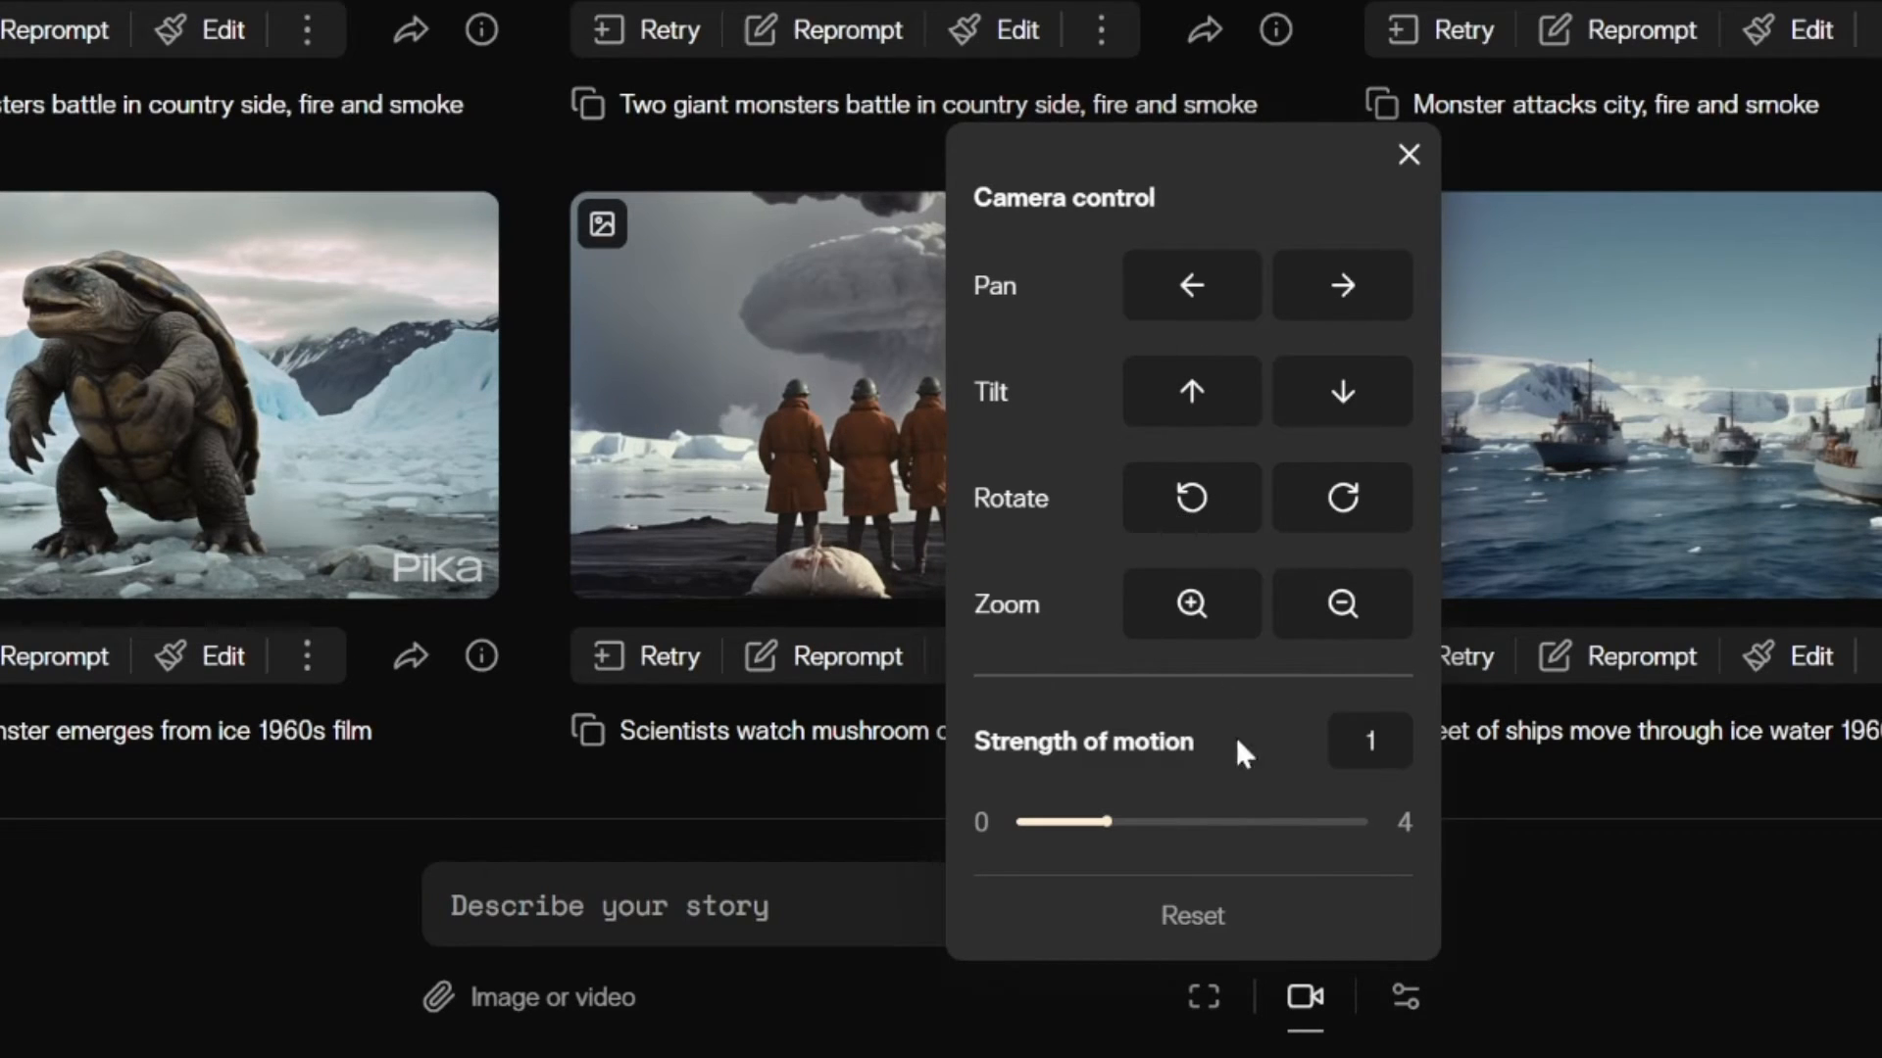
left_click(1621, 862)
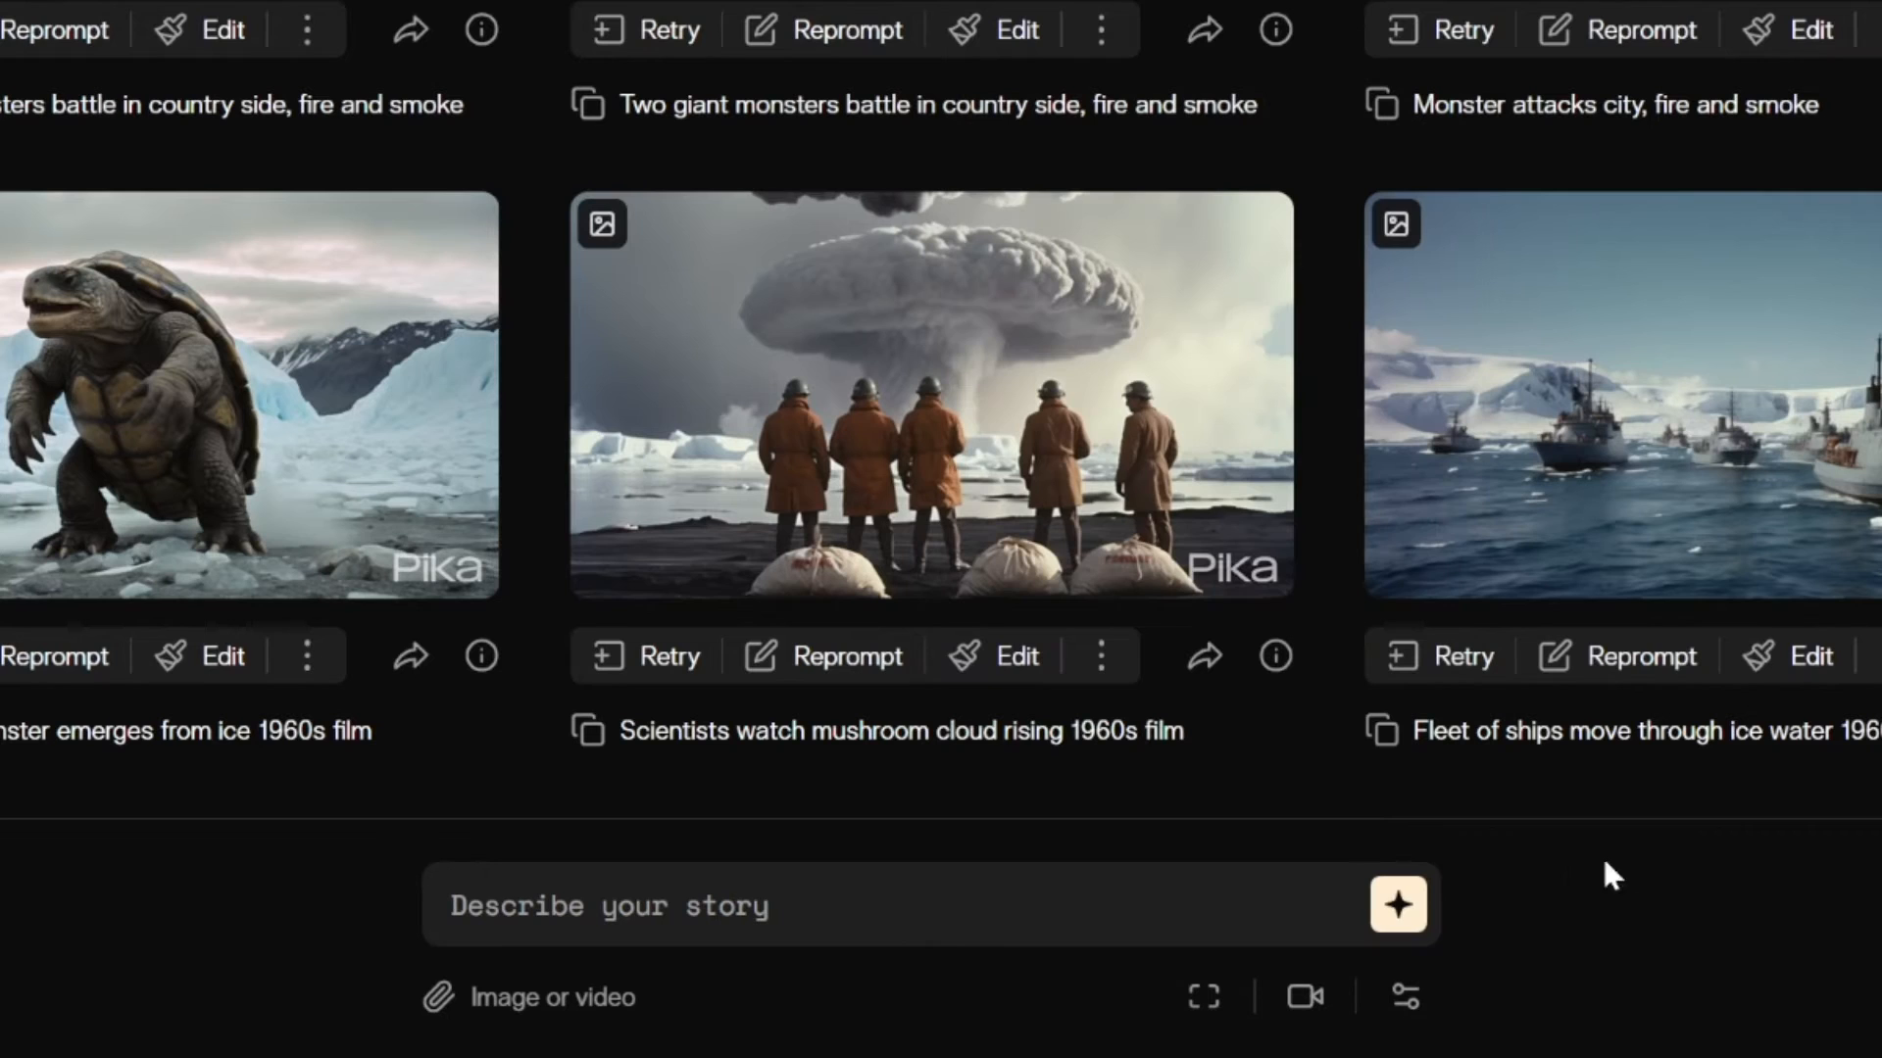
Step: Examine the negative prompt, seed and text consistency parameters for a new video
left_click(1406, 999)
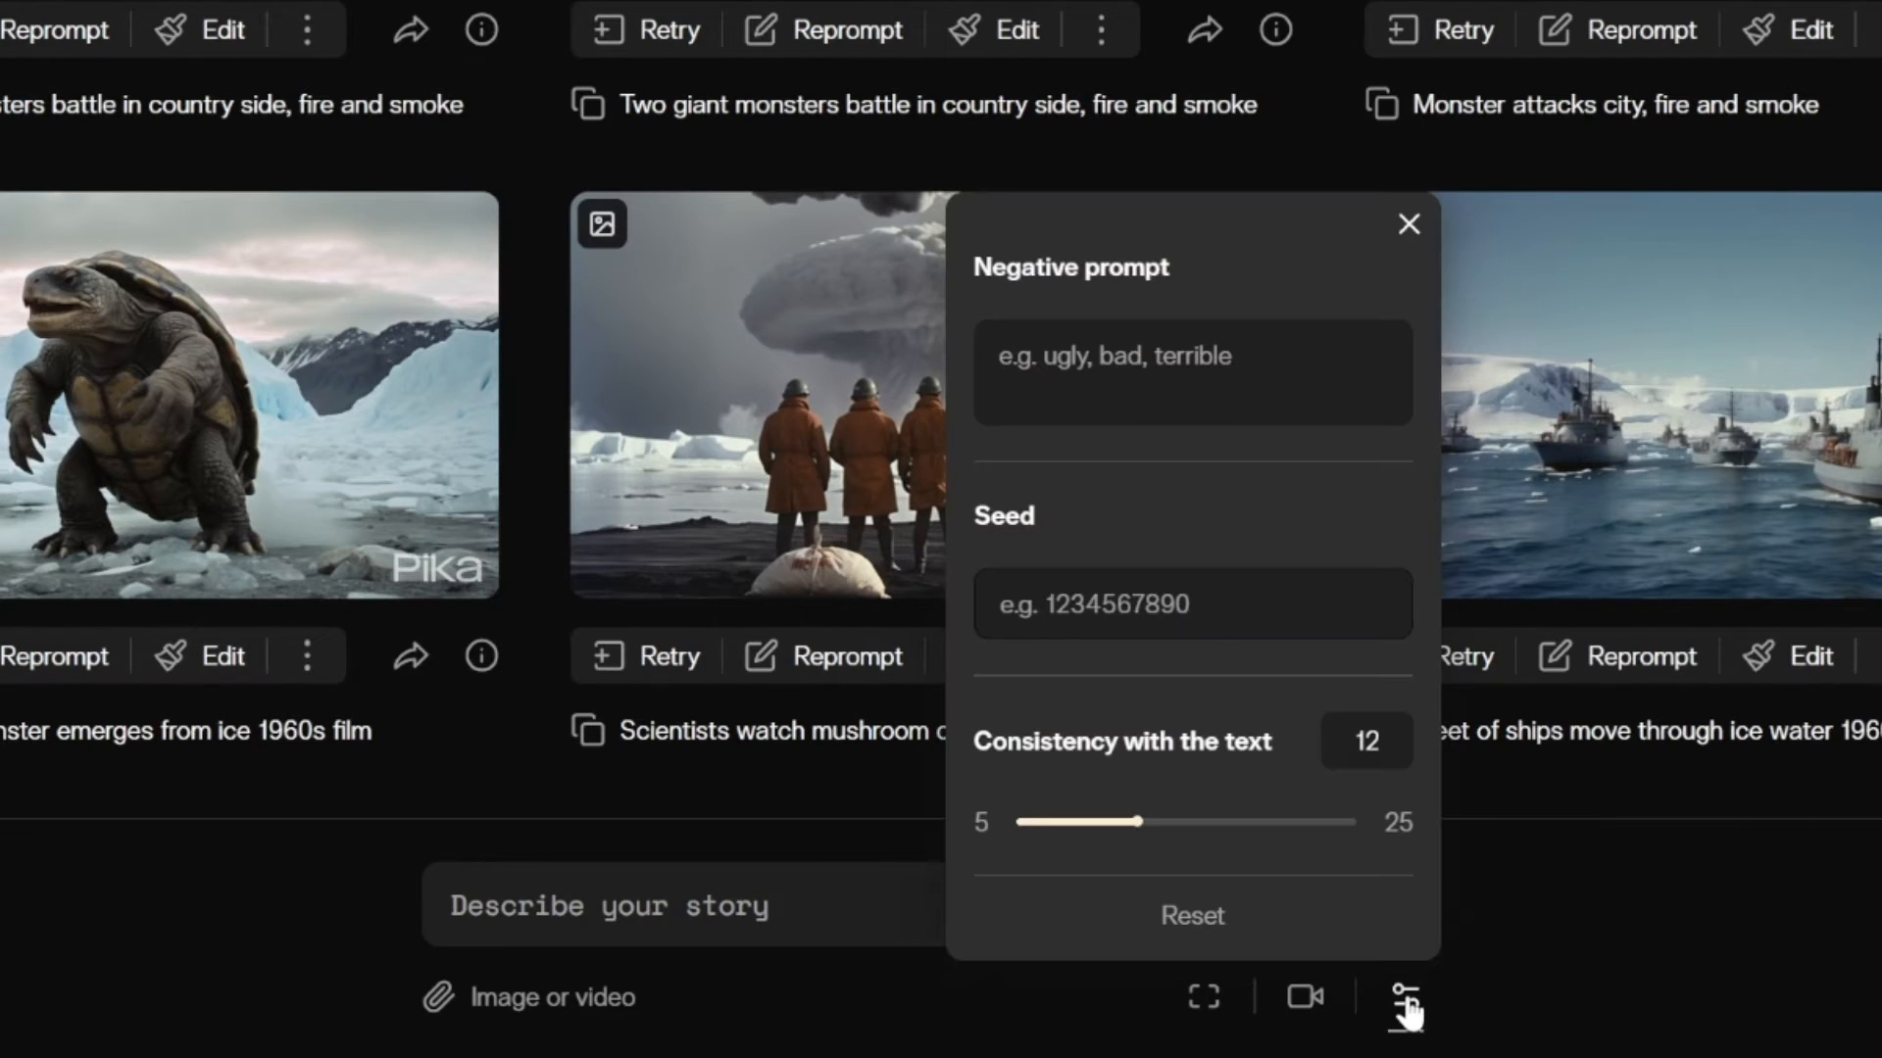
left_click(1076, 332)
left_click(1408, 224)
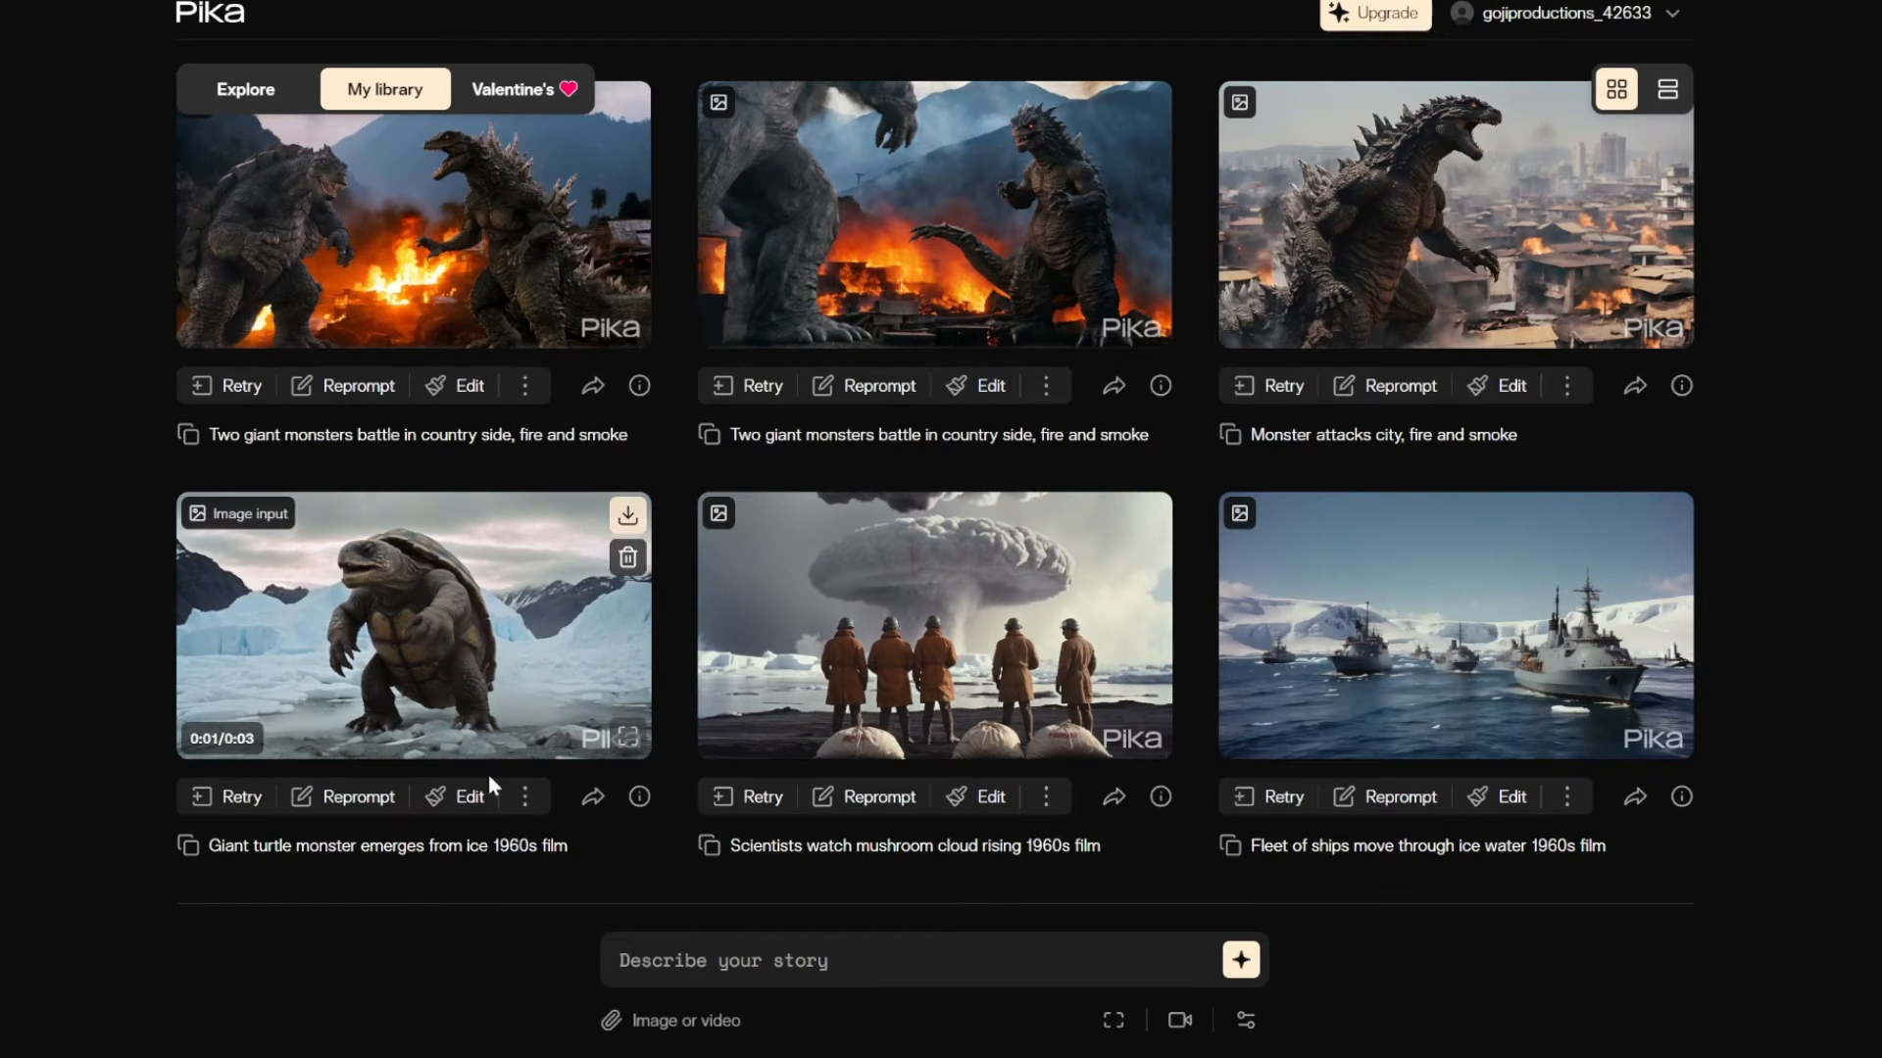
Step: Inspect the parameters of the clip of two giant monsters battling in the countryside, highlighting its negative prompt text
scroll(504, 545, "up", 4)
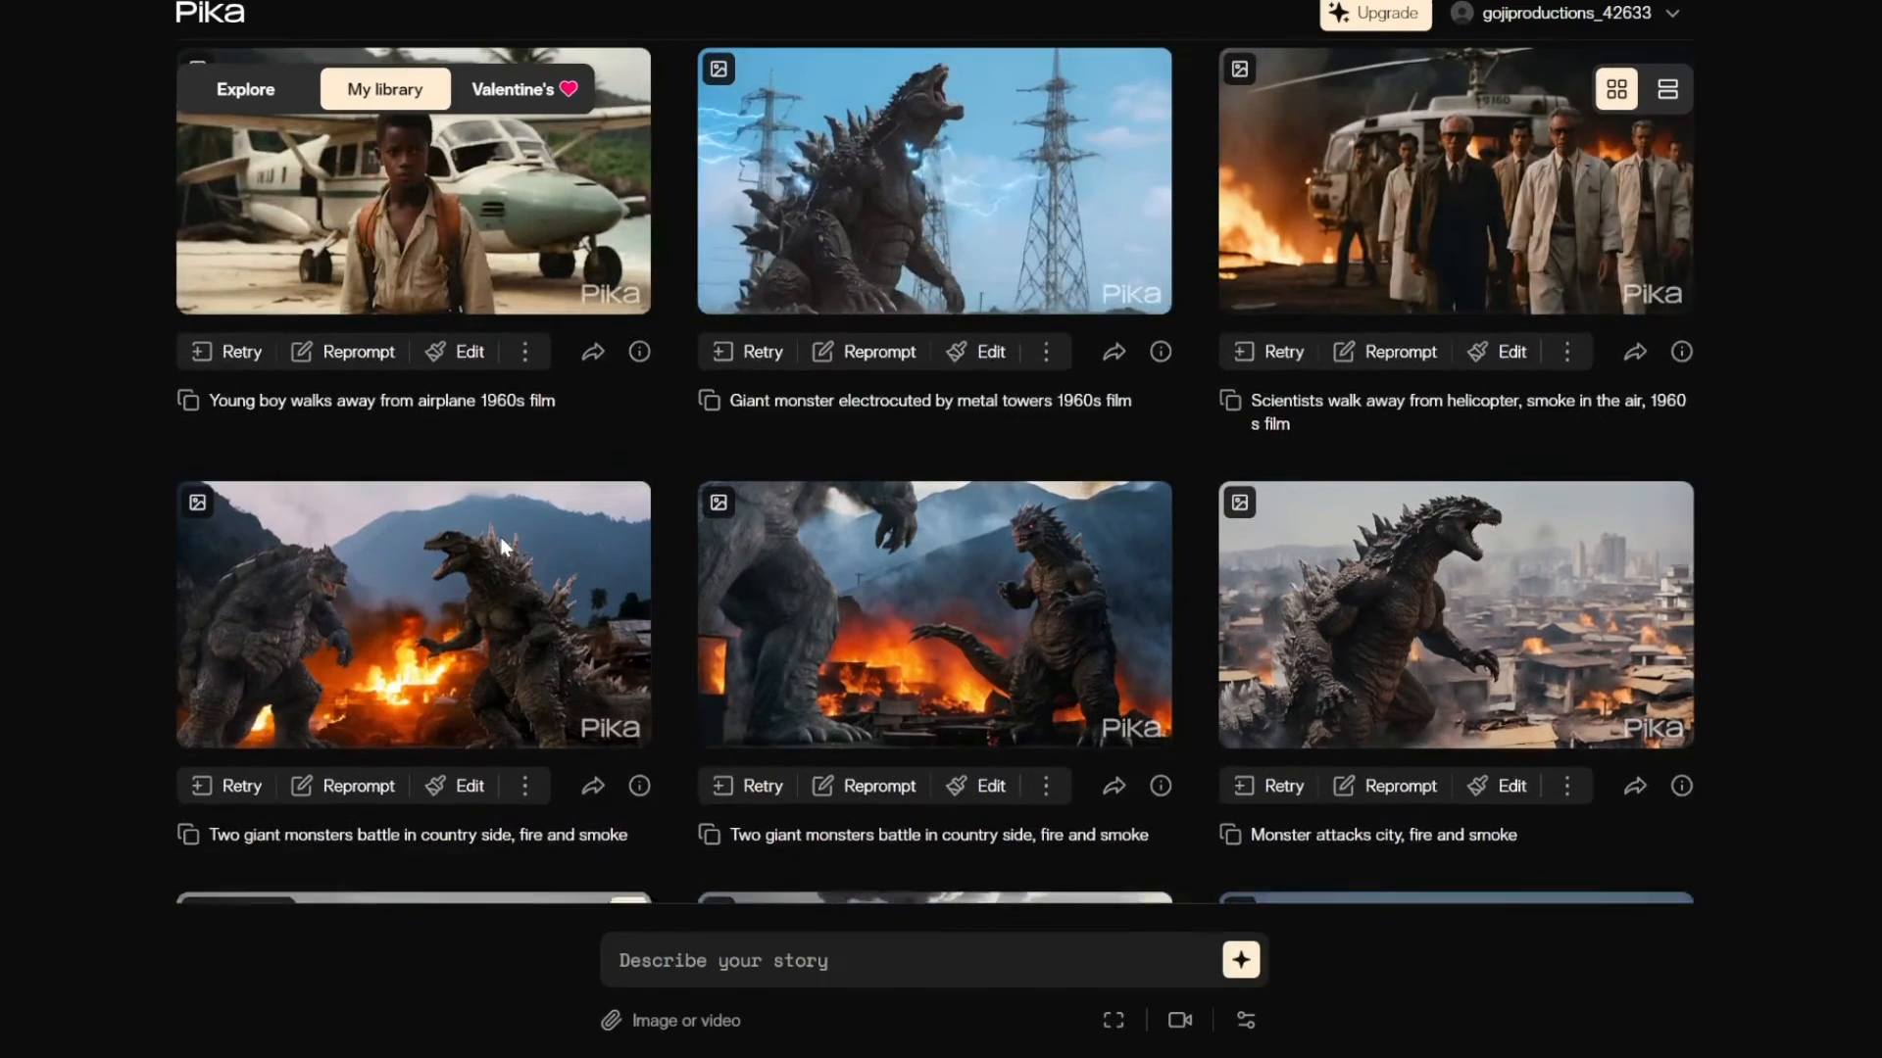
left_click(639, 796)
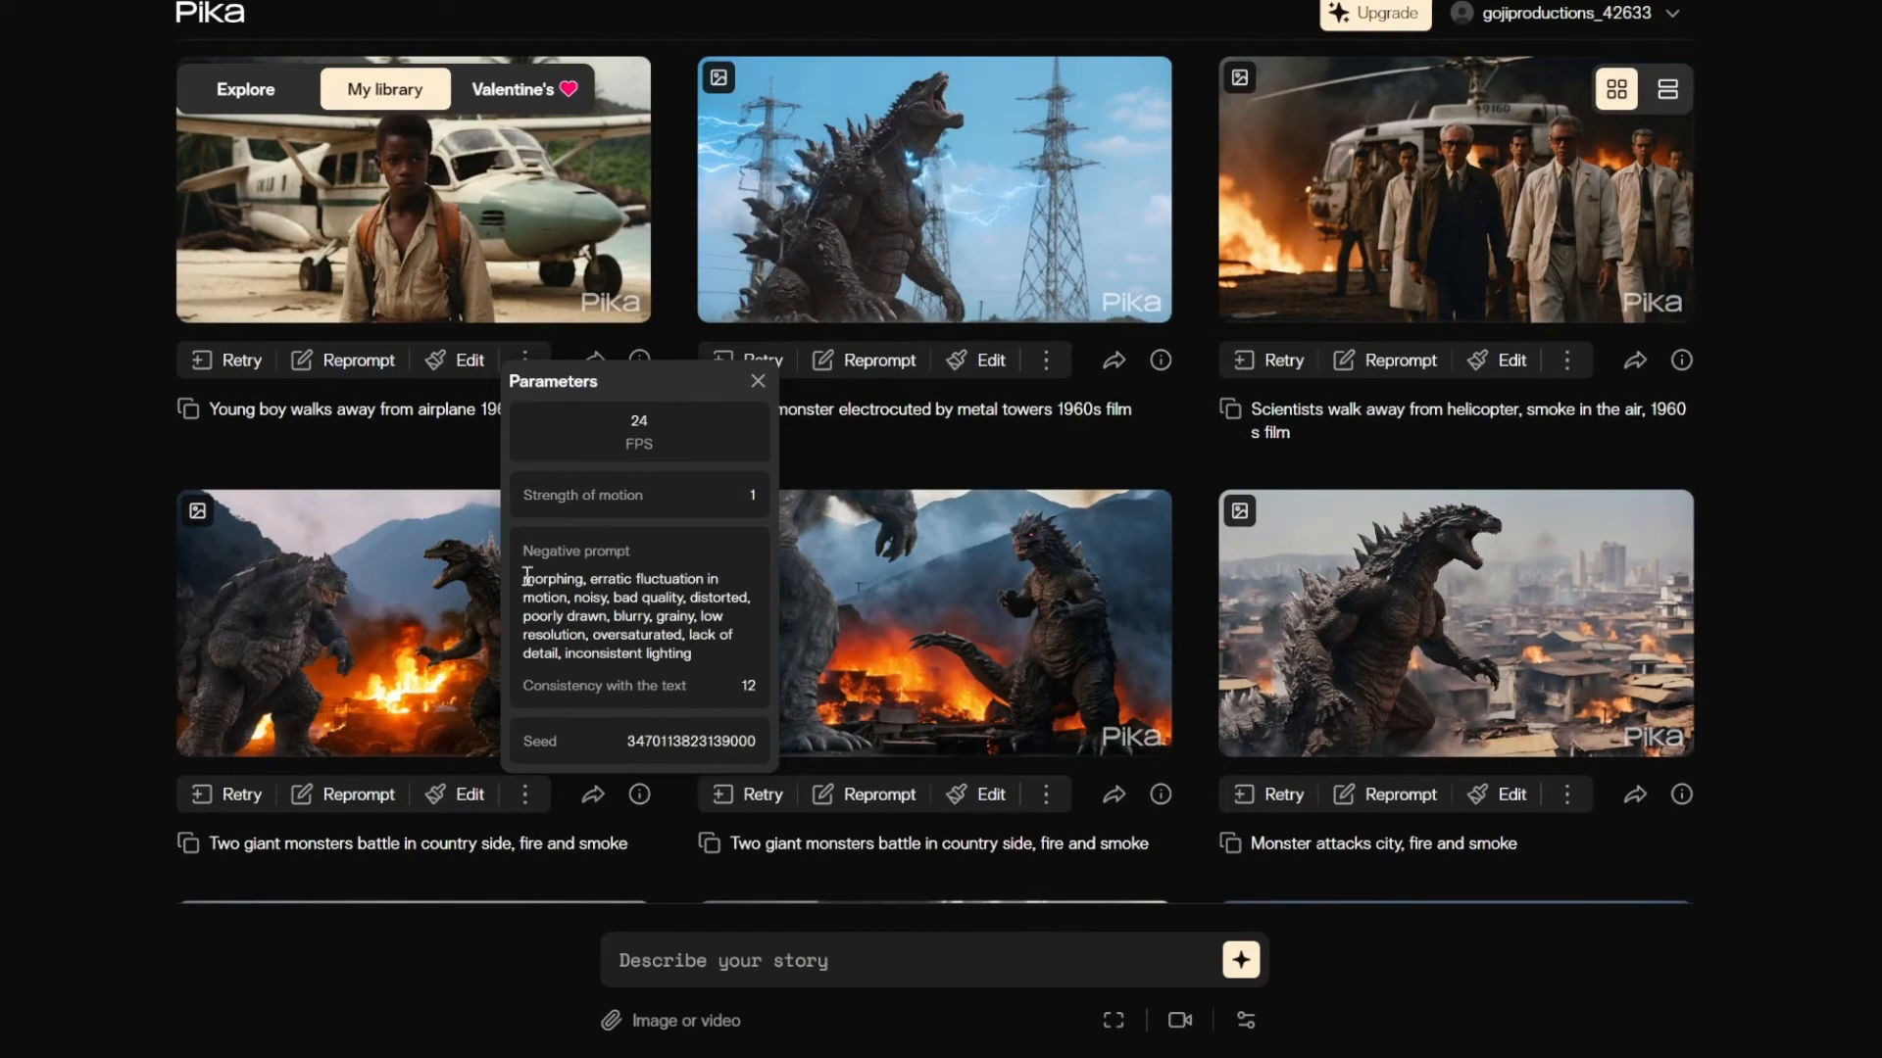
mouse_move(528, 576)
left_mouse_down()
mouse_move(695, 647)
mouse_move(528, 576)
left_mouse_up()
left_click(696, 647)
left_click(528, 577)
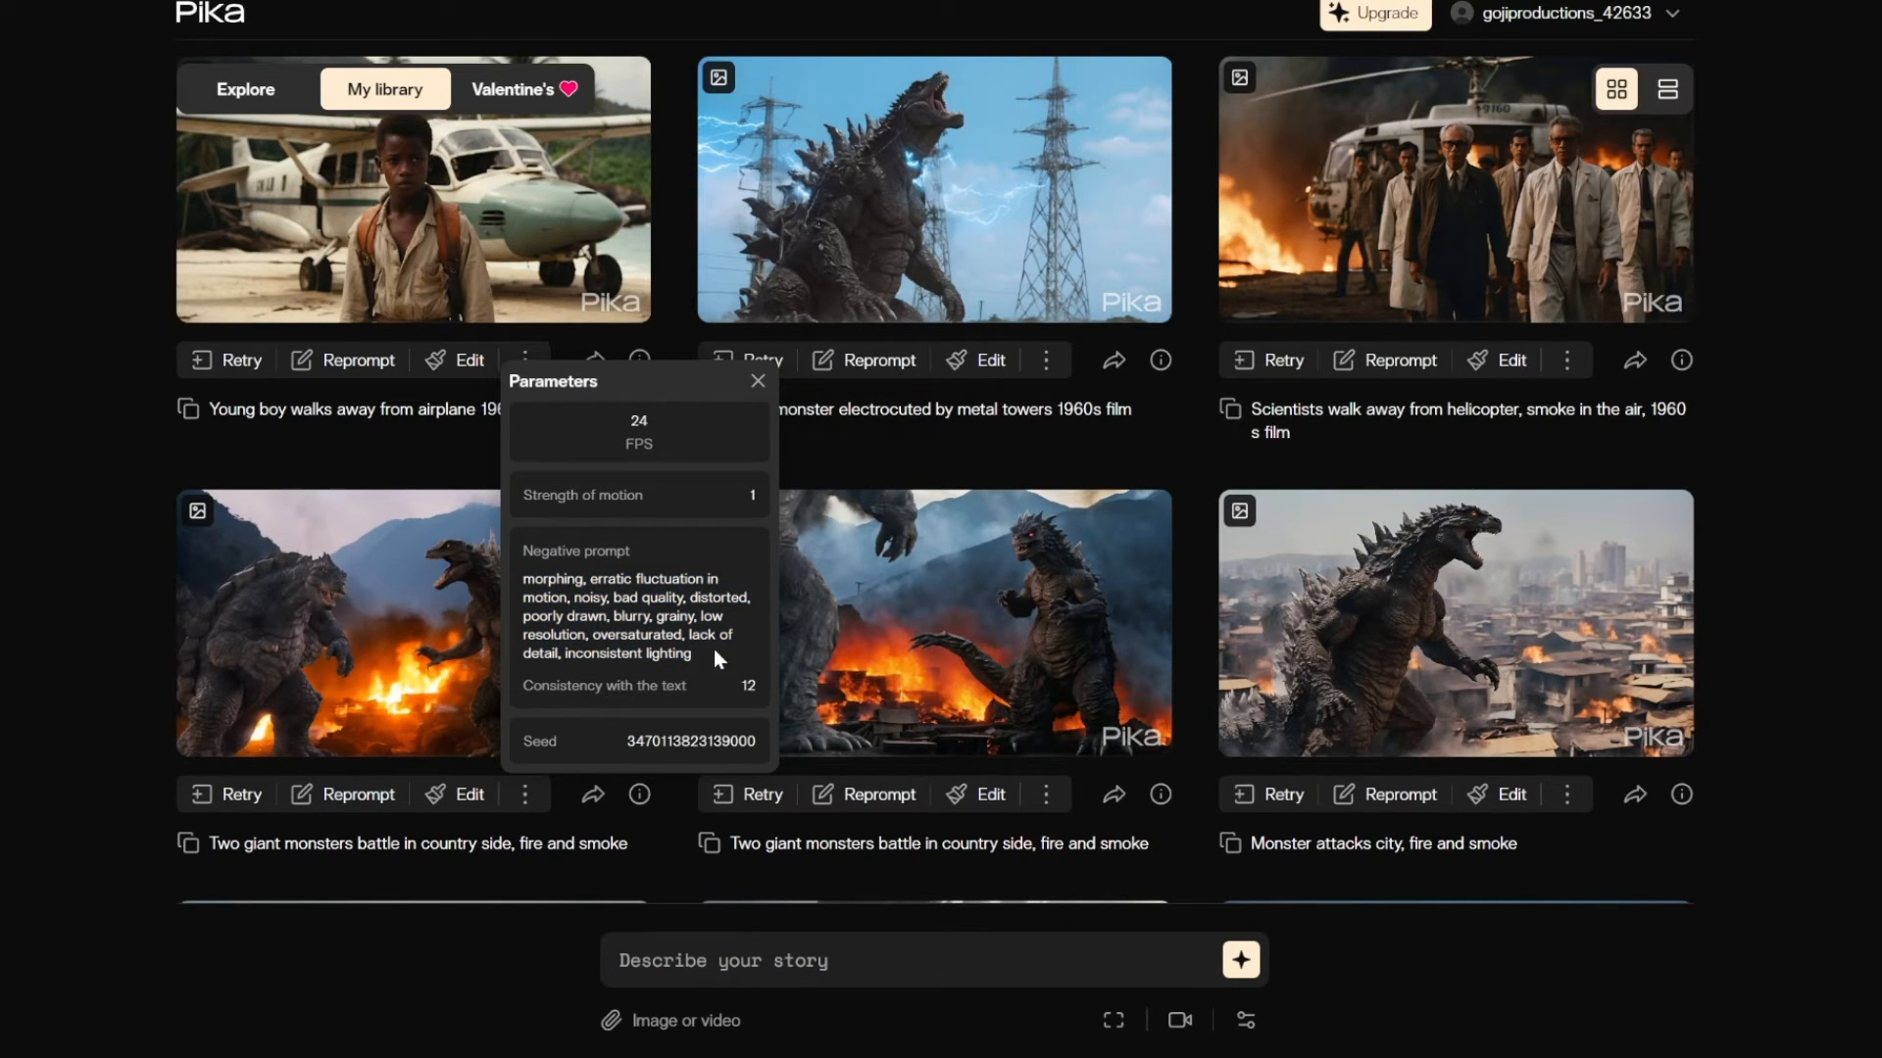
left_click_drag(714, 648, 524, 580)
left_click(525, 586)
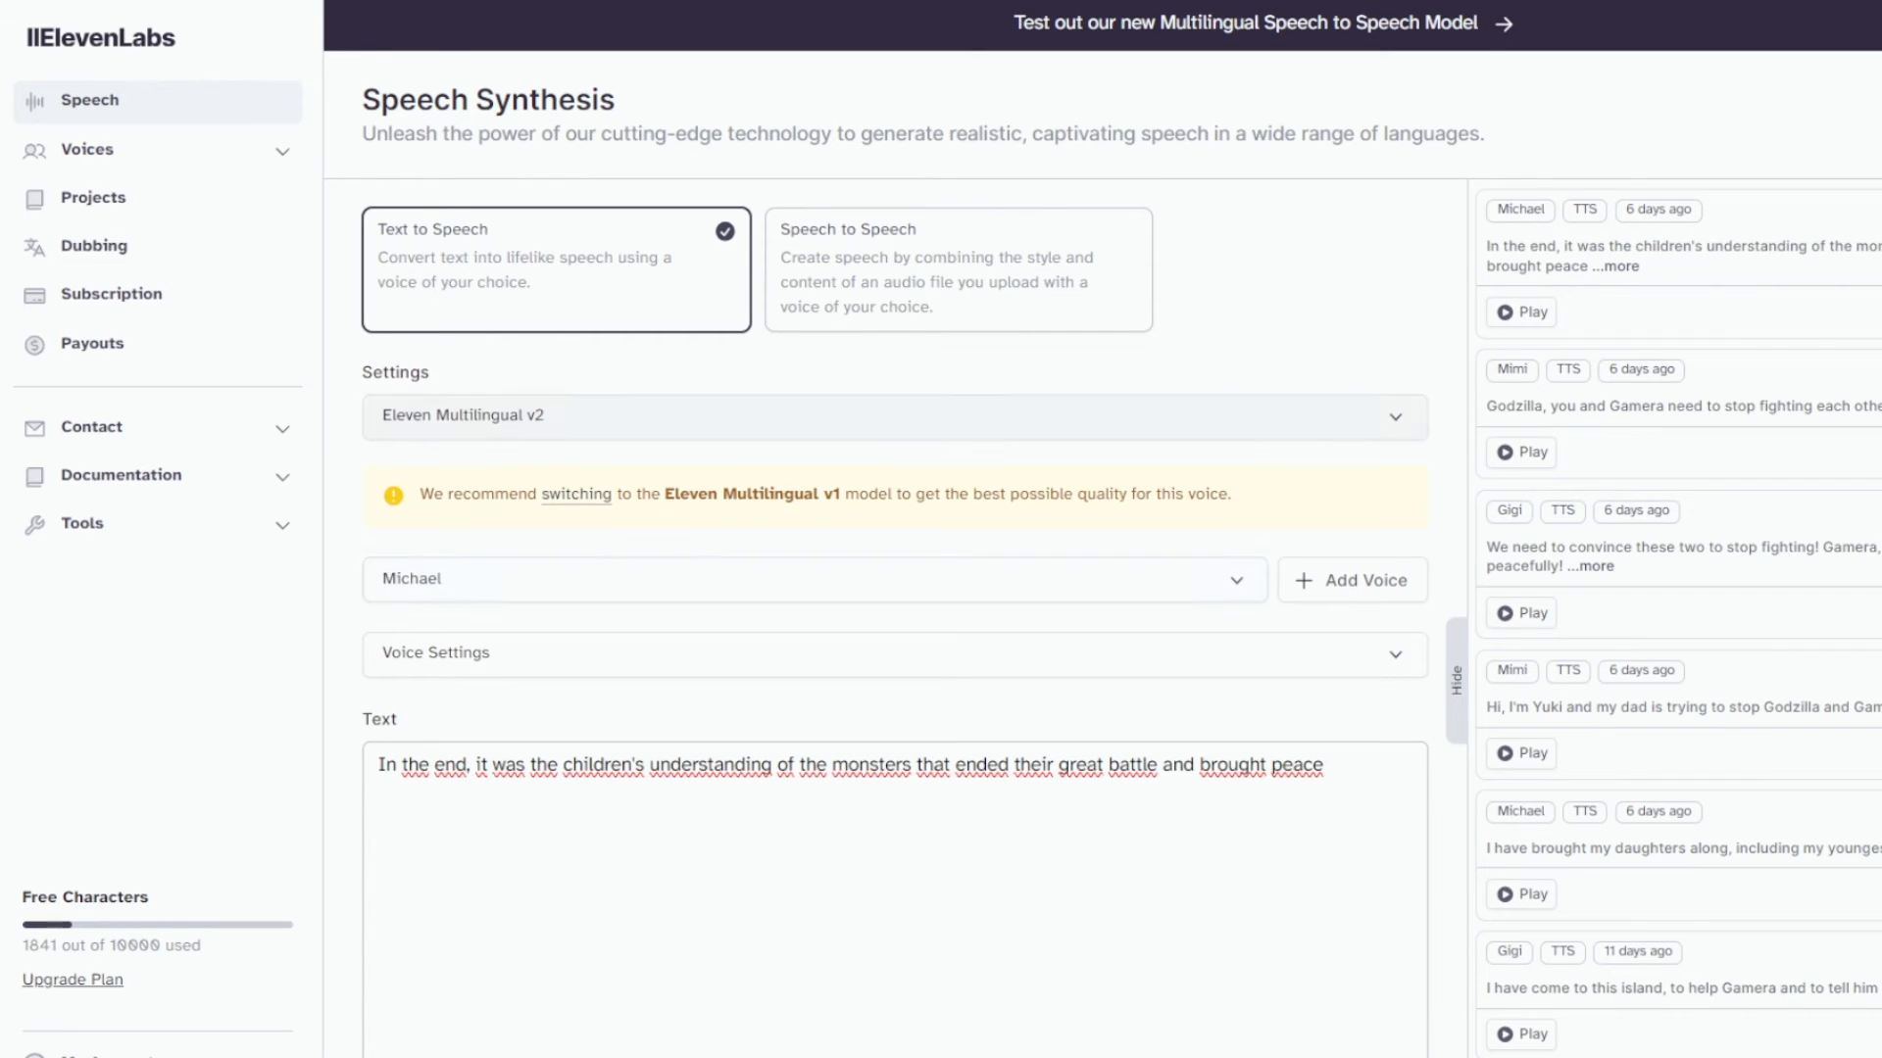
Step: Switch to ElevenLabs and examine the voice list and the voice settings for the text-to-speech narration line
left_click(1187, 579)
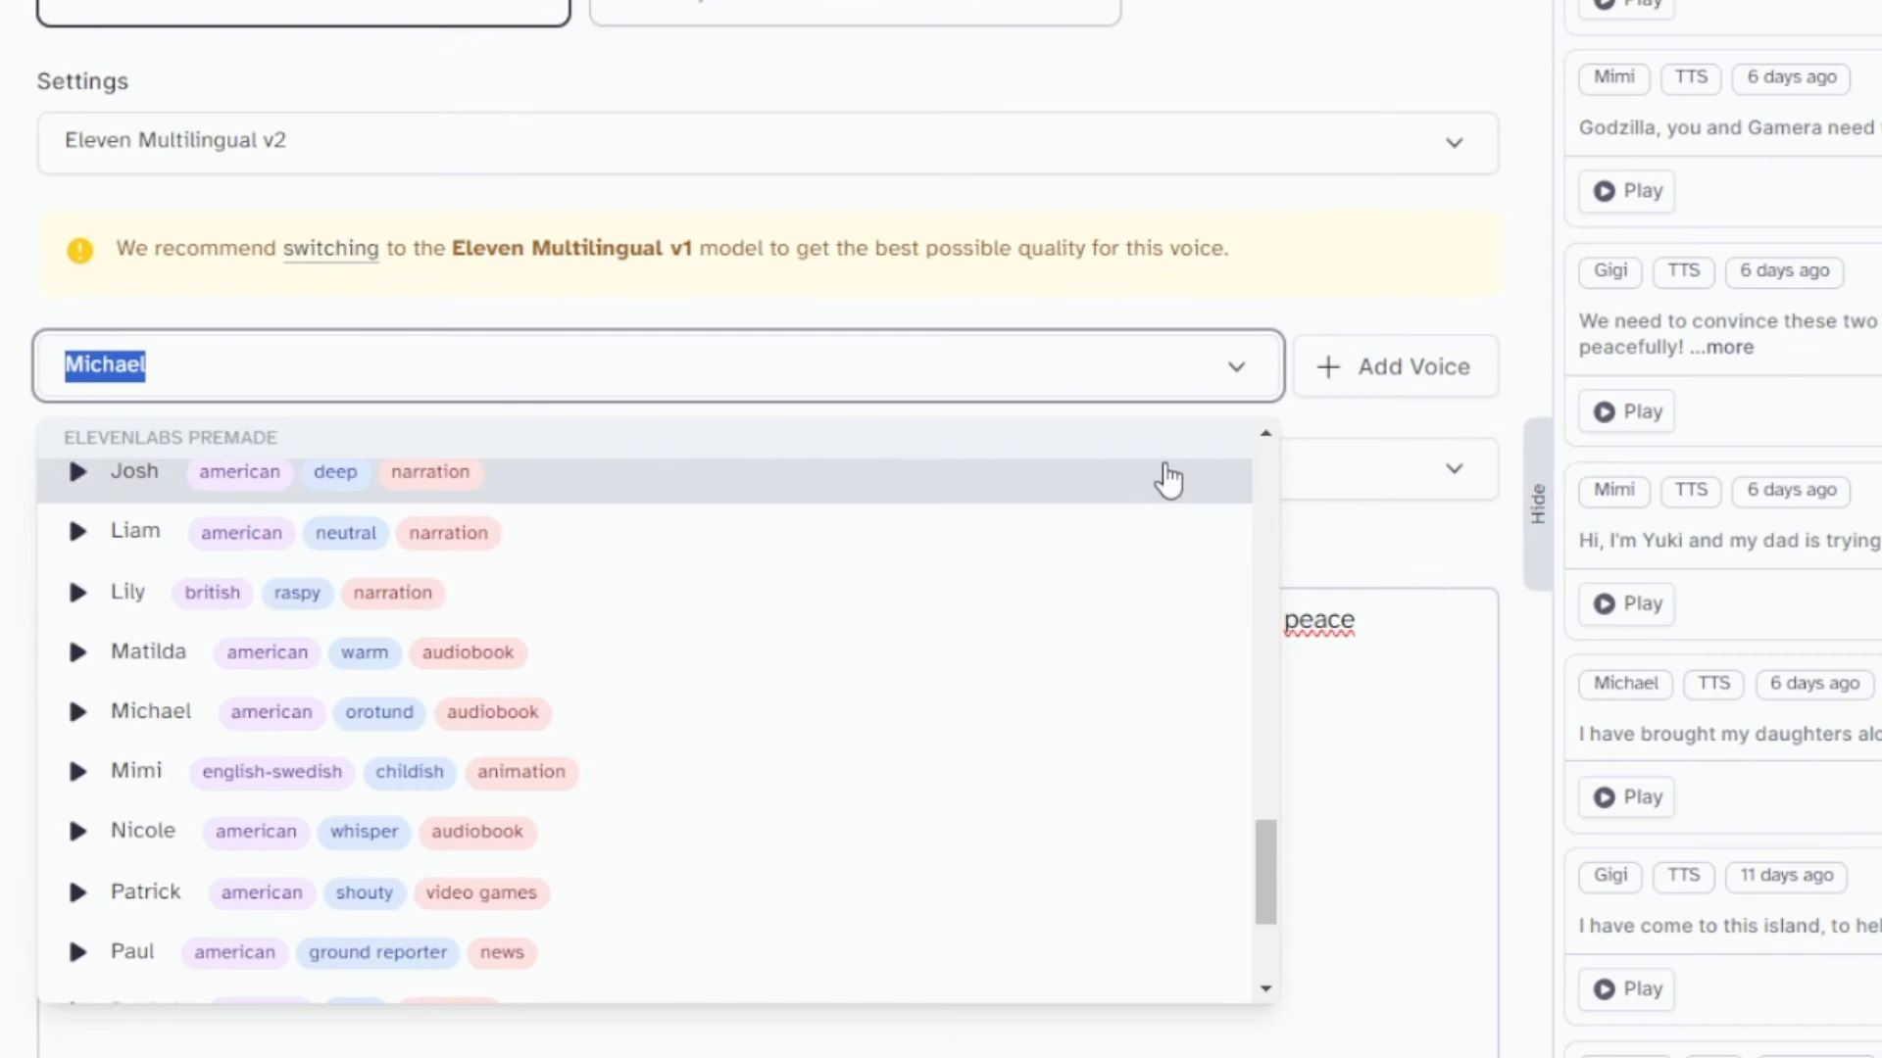
left_click(1229, 584)
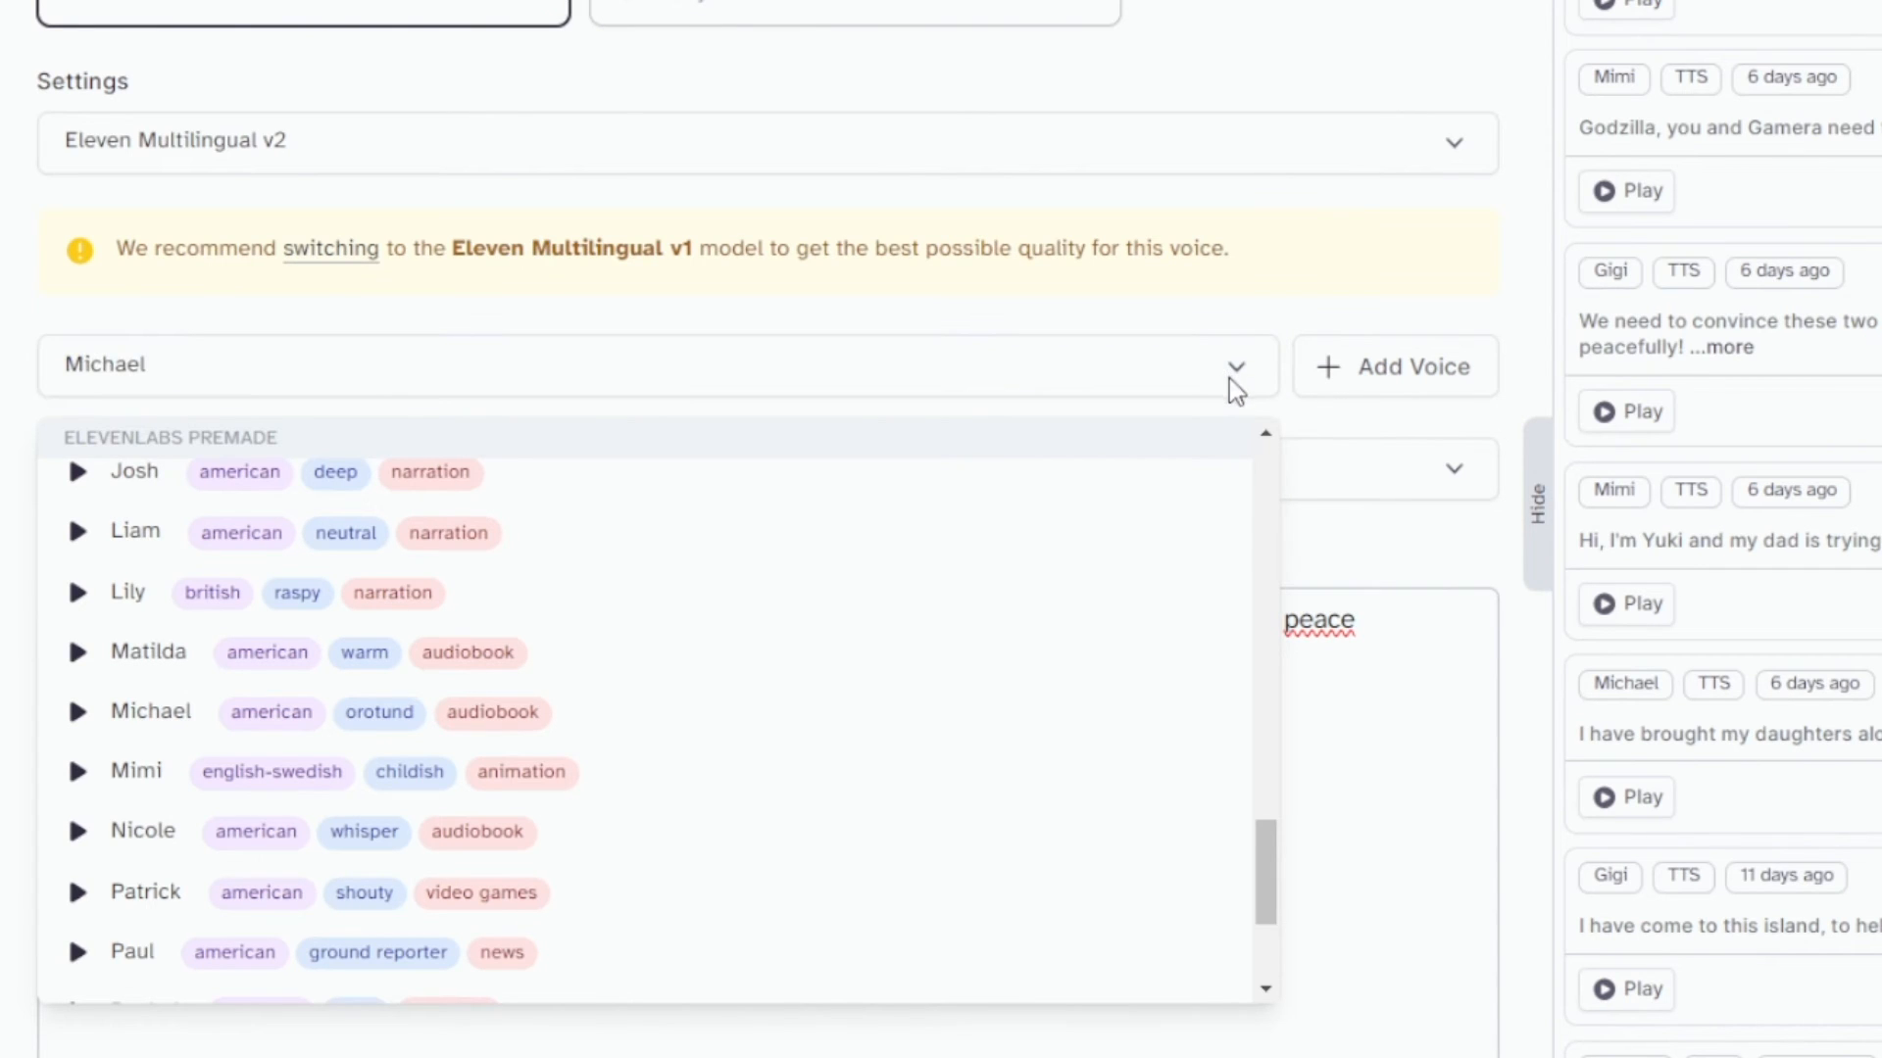
left_click(1274, 323)
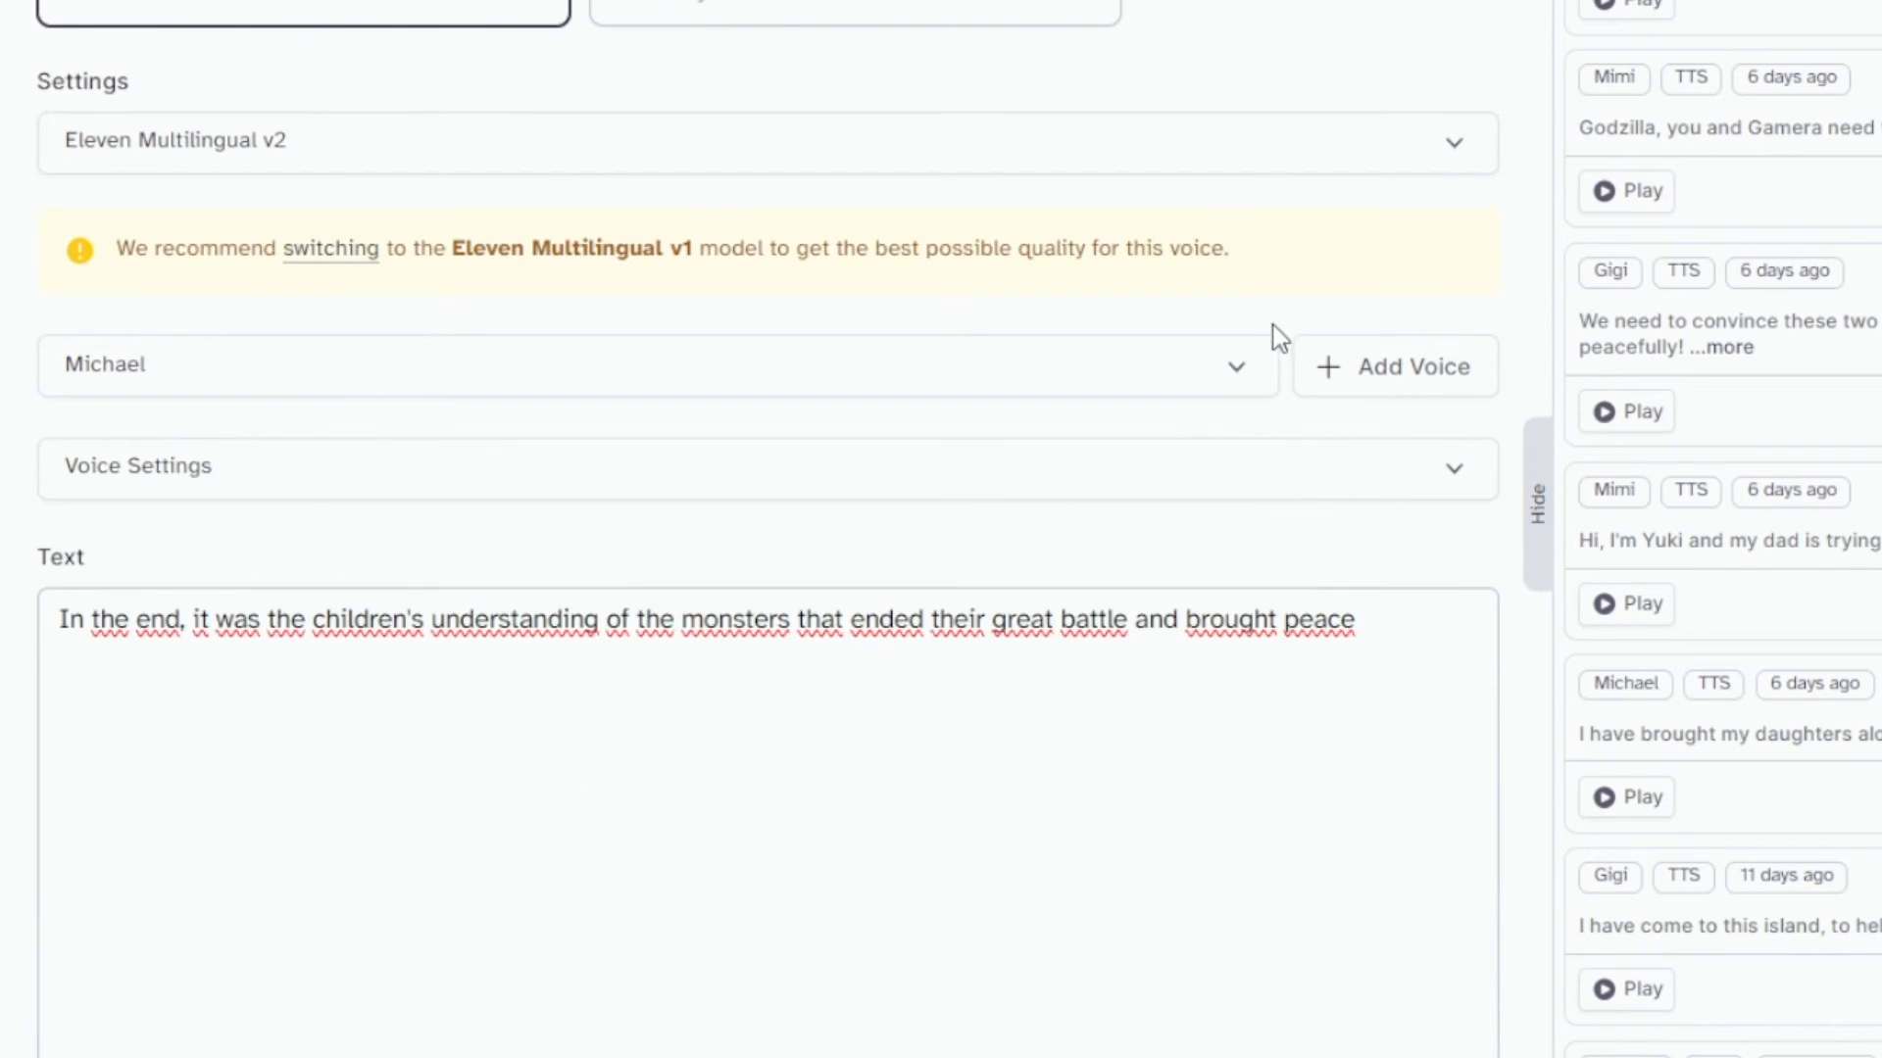
left_click(1460, 482)
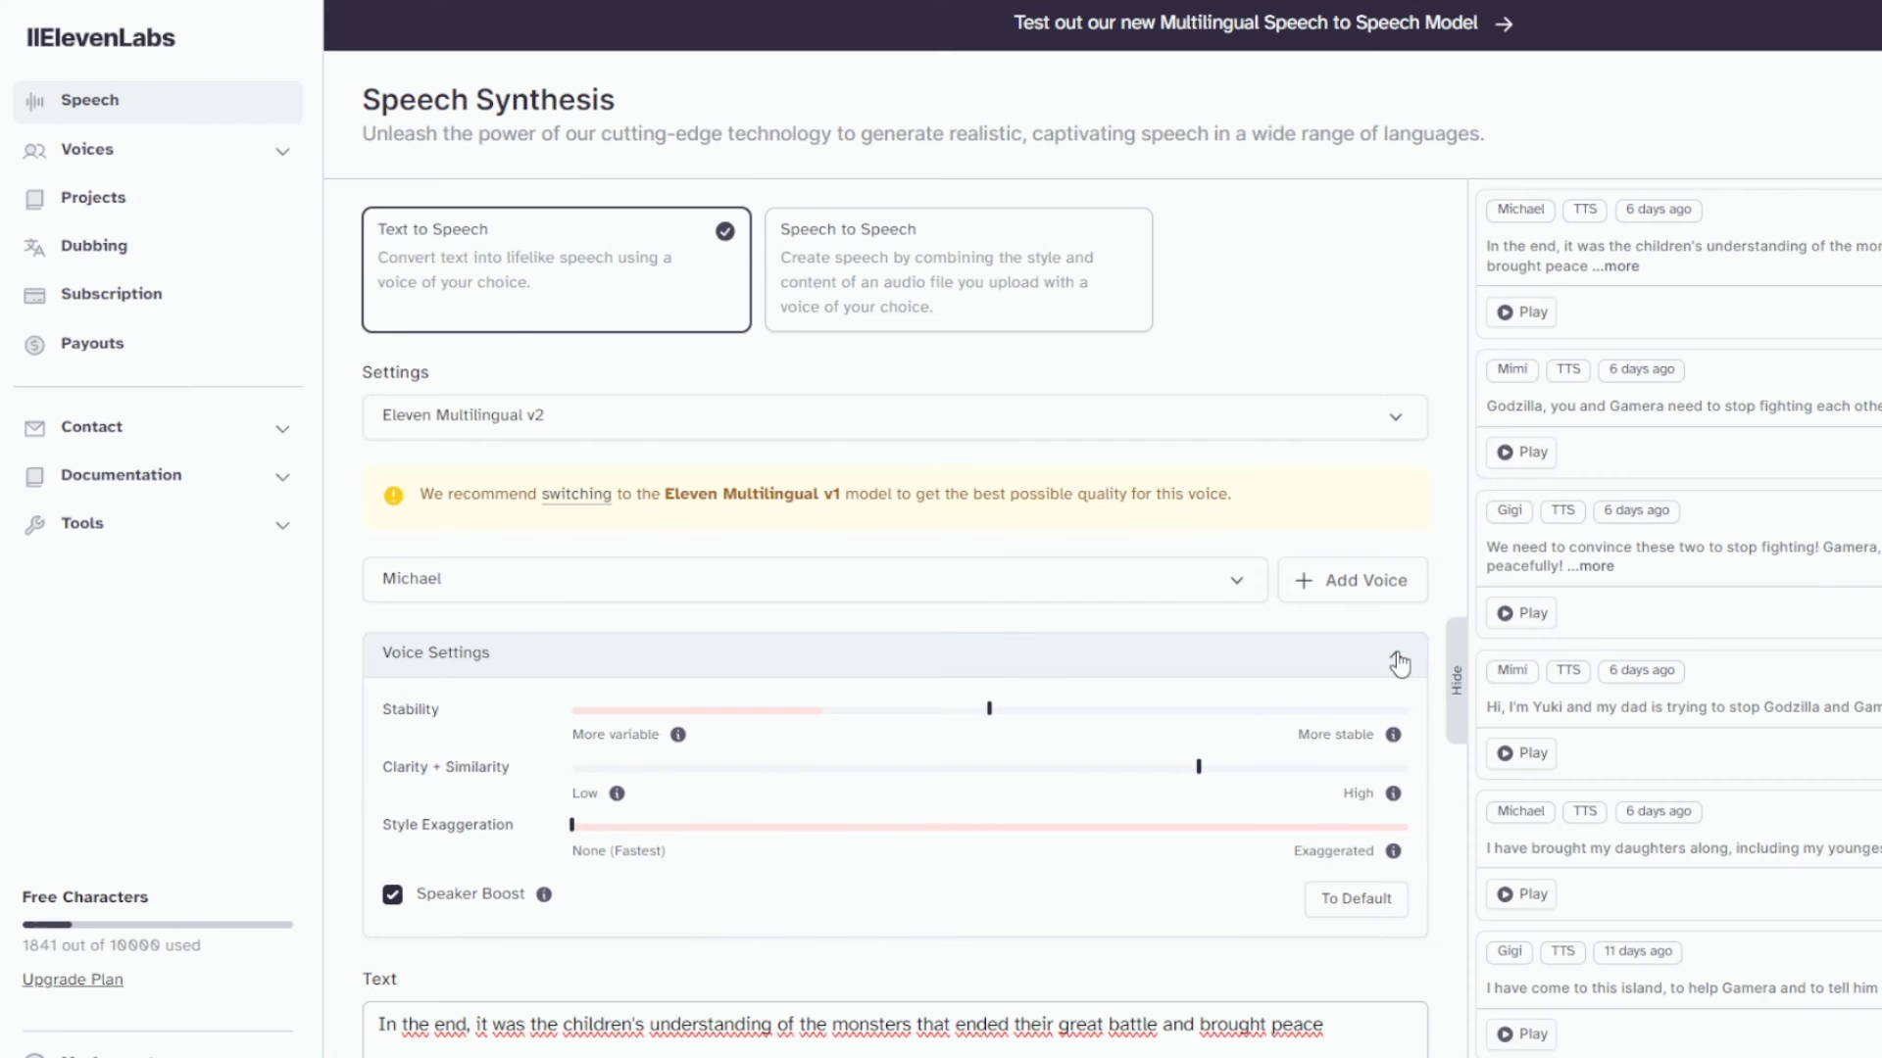
left_click(1396, 659)
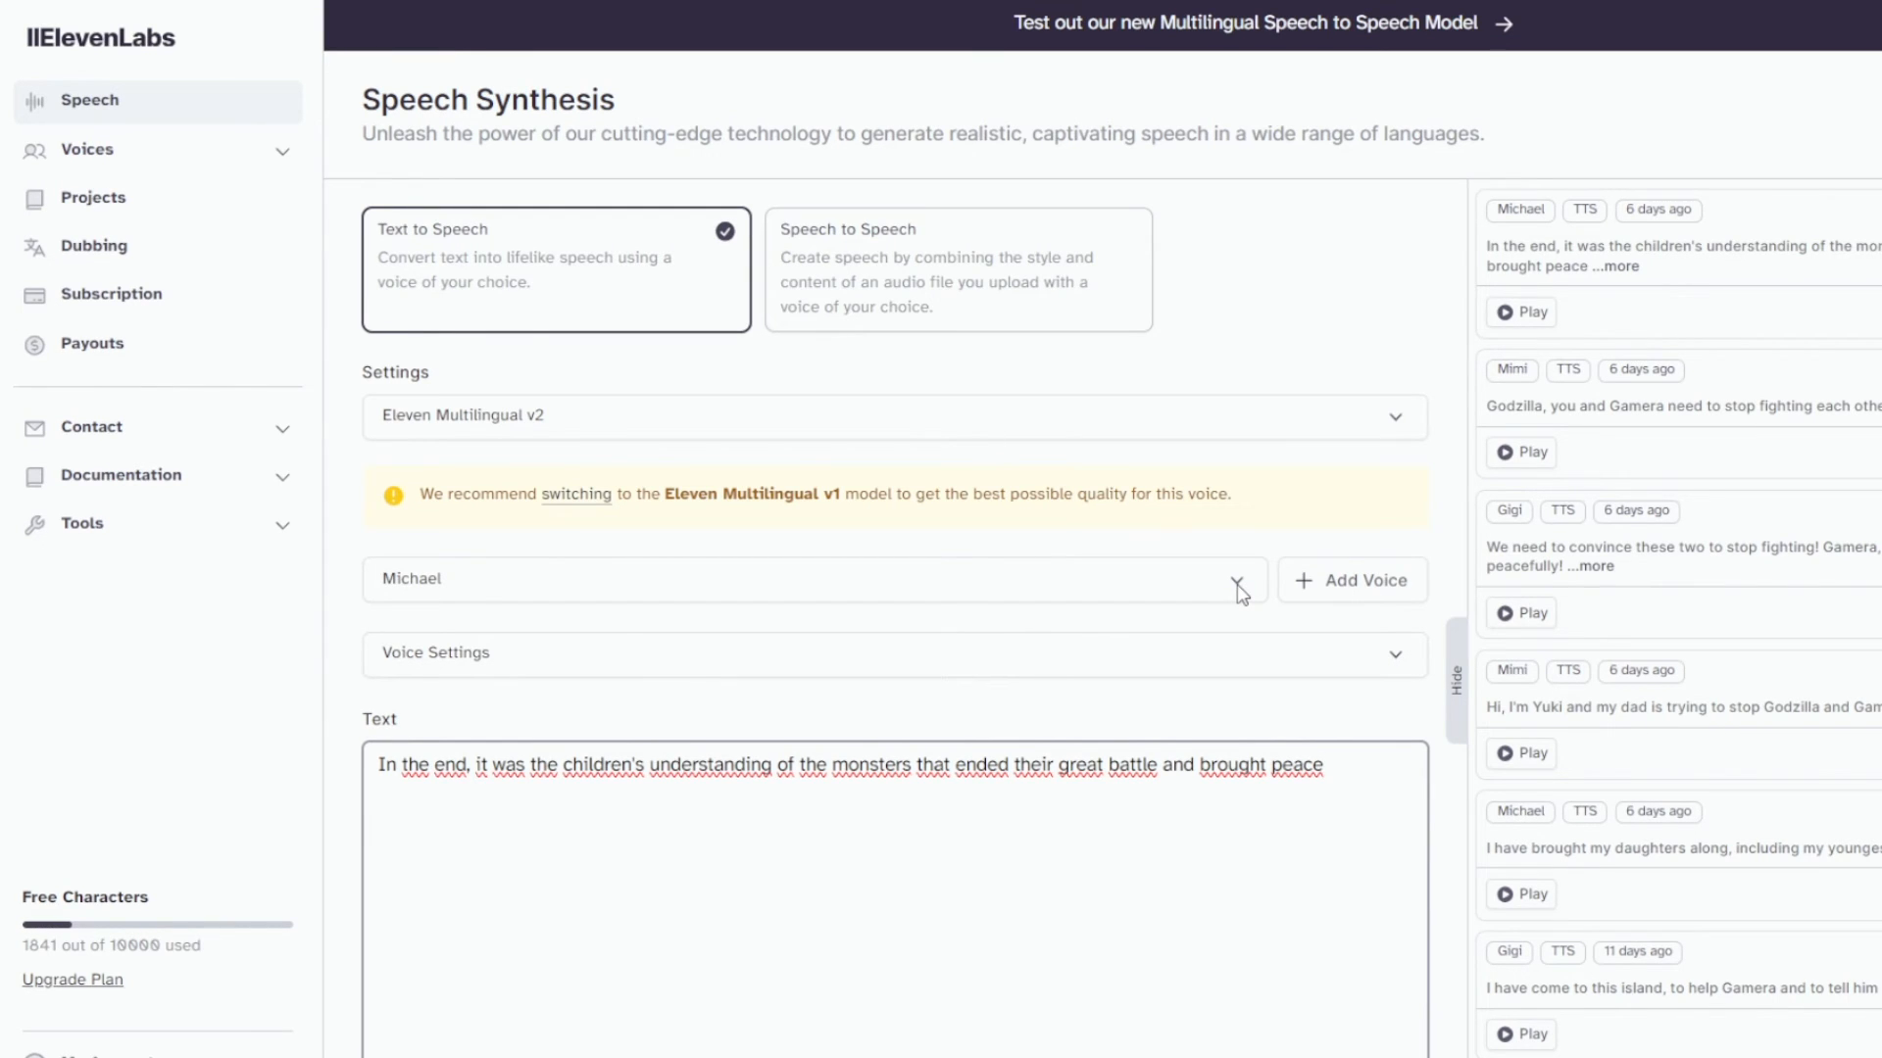
Step: Browse the premade voices, preview the Ethan voice and choose Dorothy for the narration line
left_click(1237, 584)
scroll(533, 844, "down", 2)
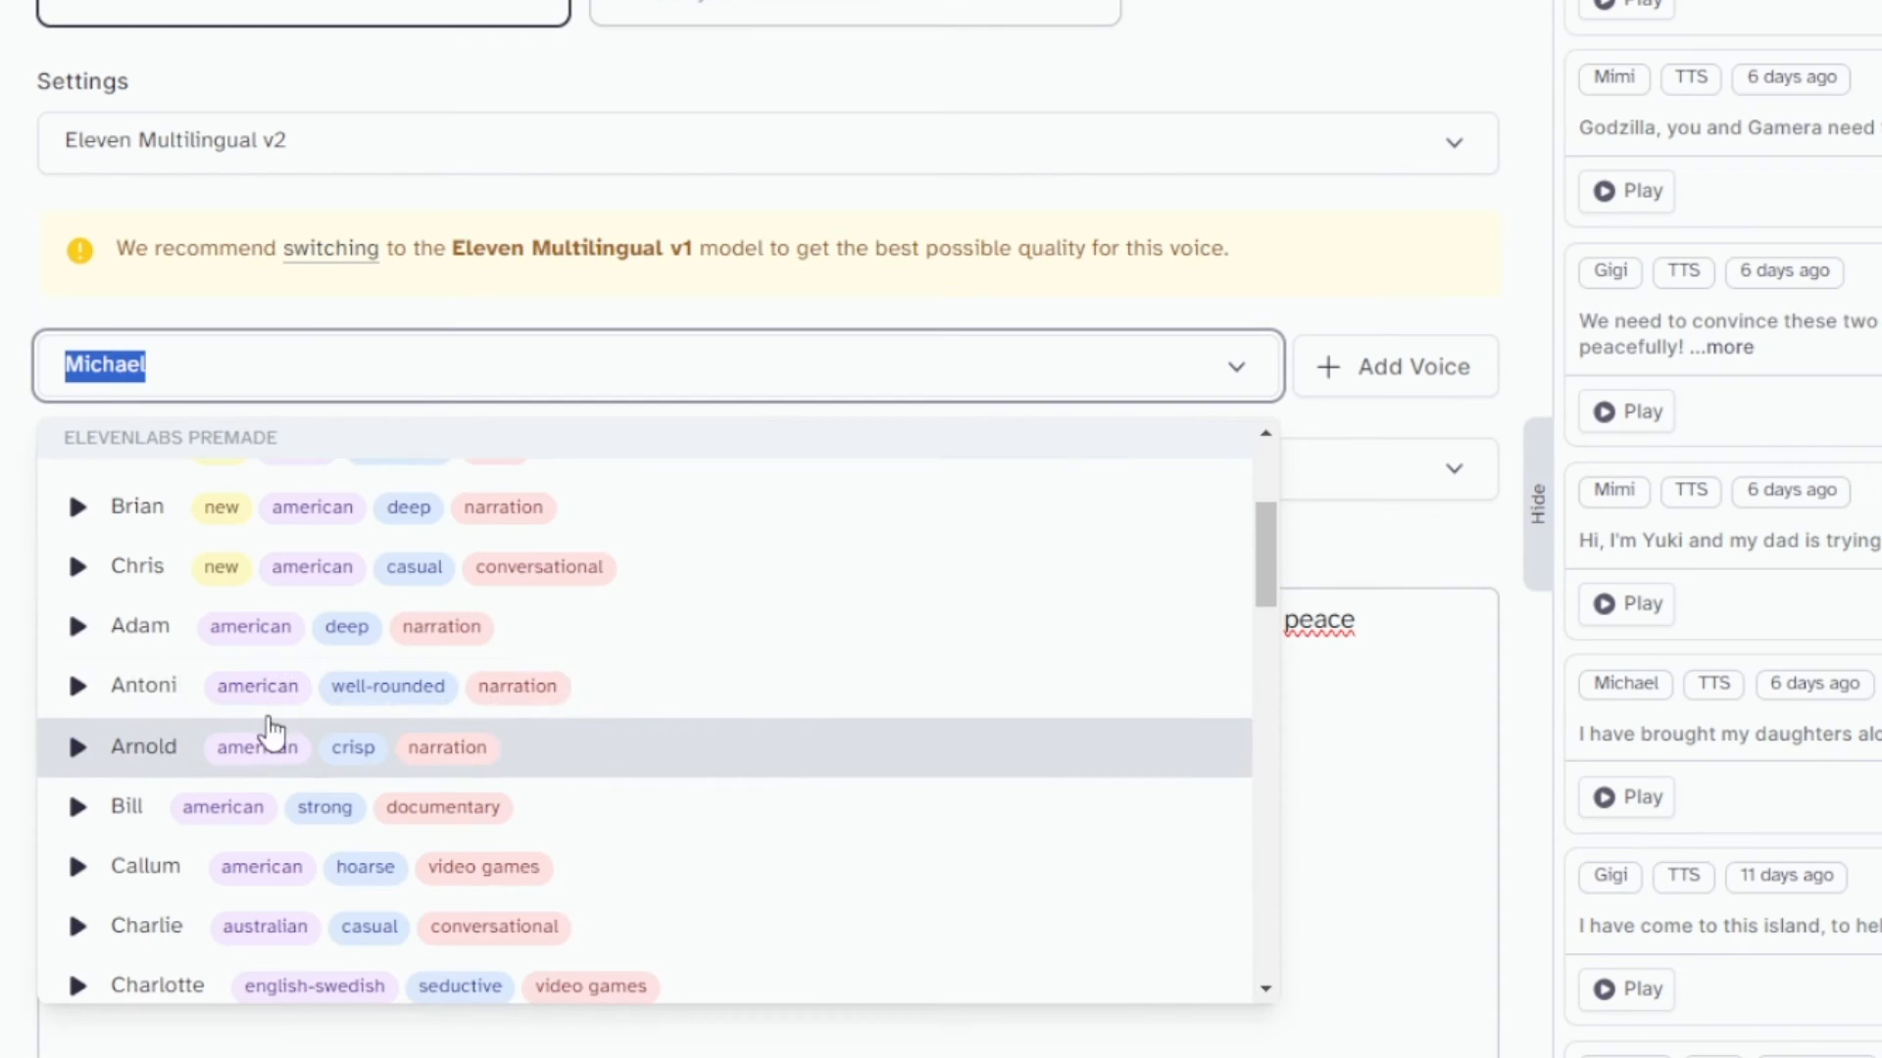
scroll(273, 715, "down", 10)
scroll(273, 706, "up", 12)
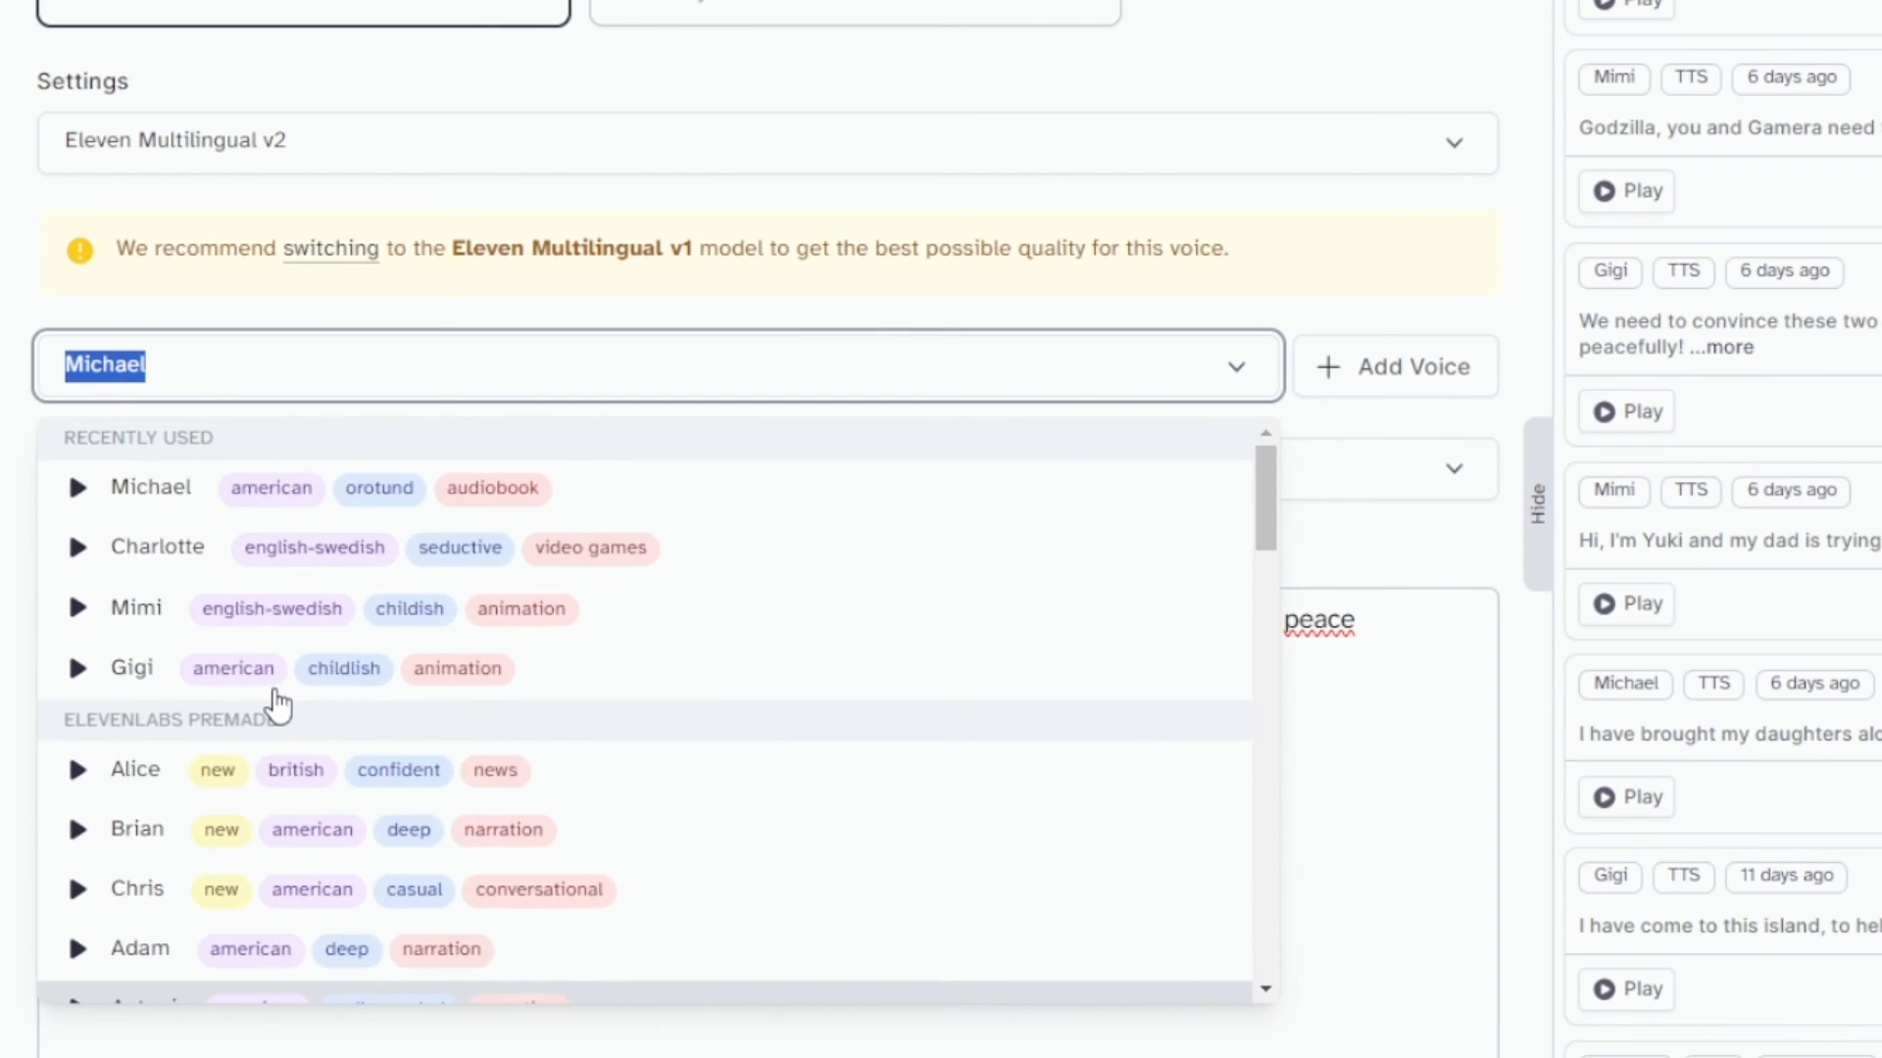
scroll(272, 706, "down", 9)
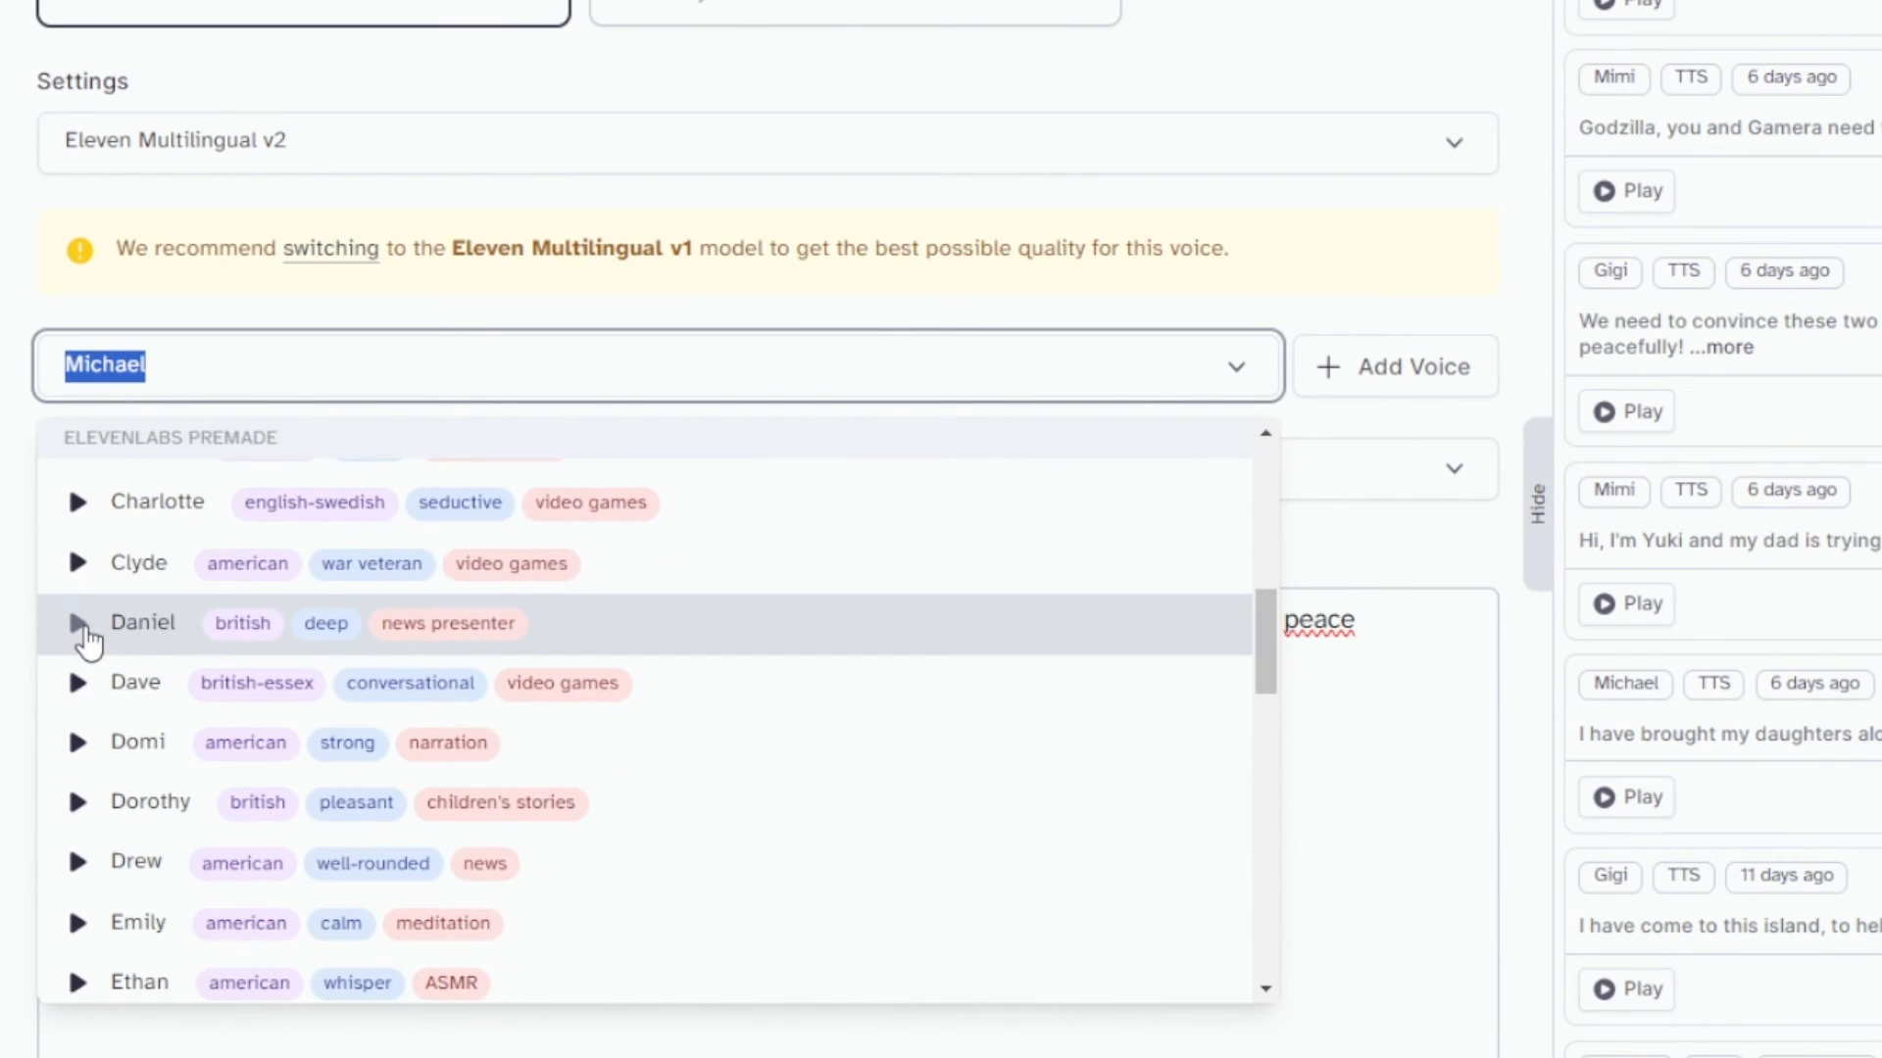
left_click(79, 627)
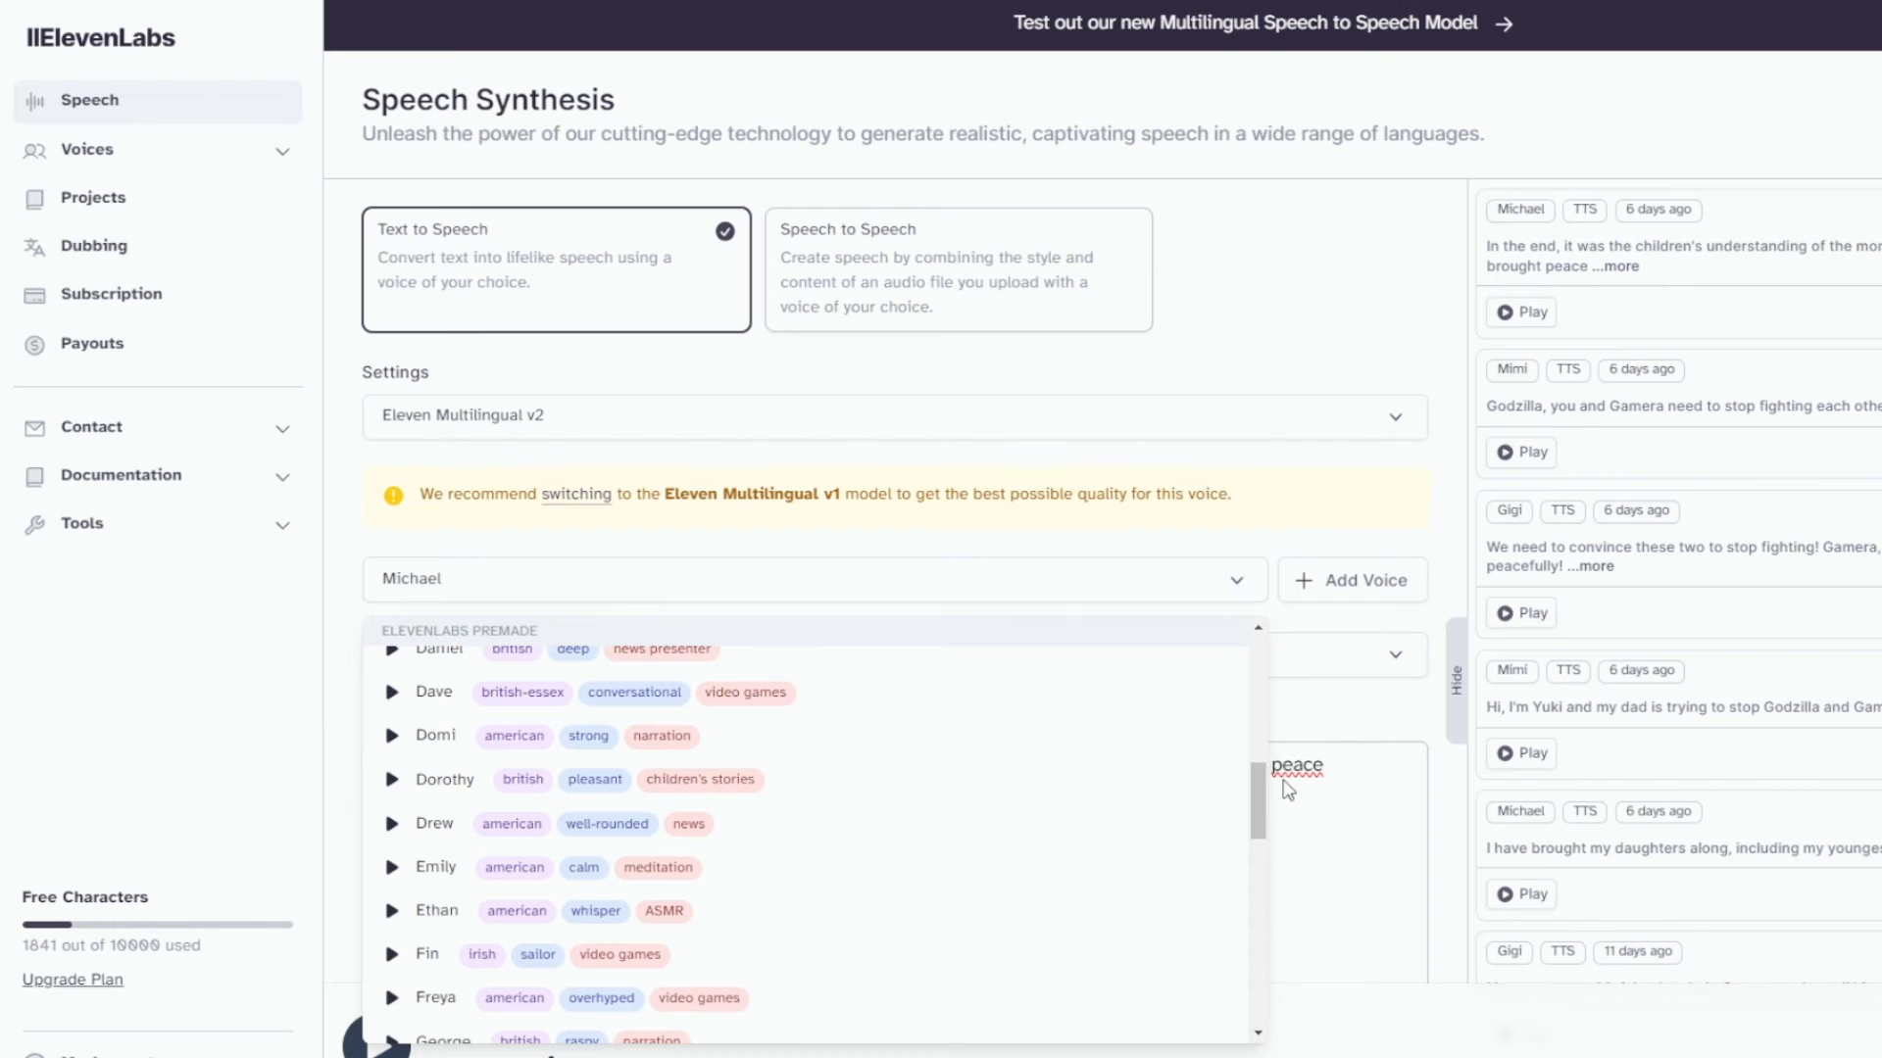
left_click(998, 789)
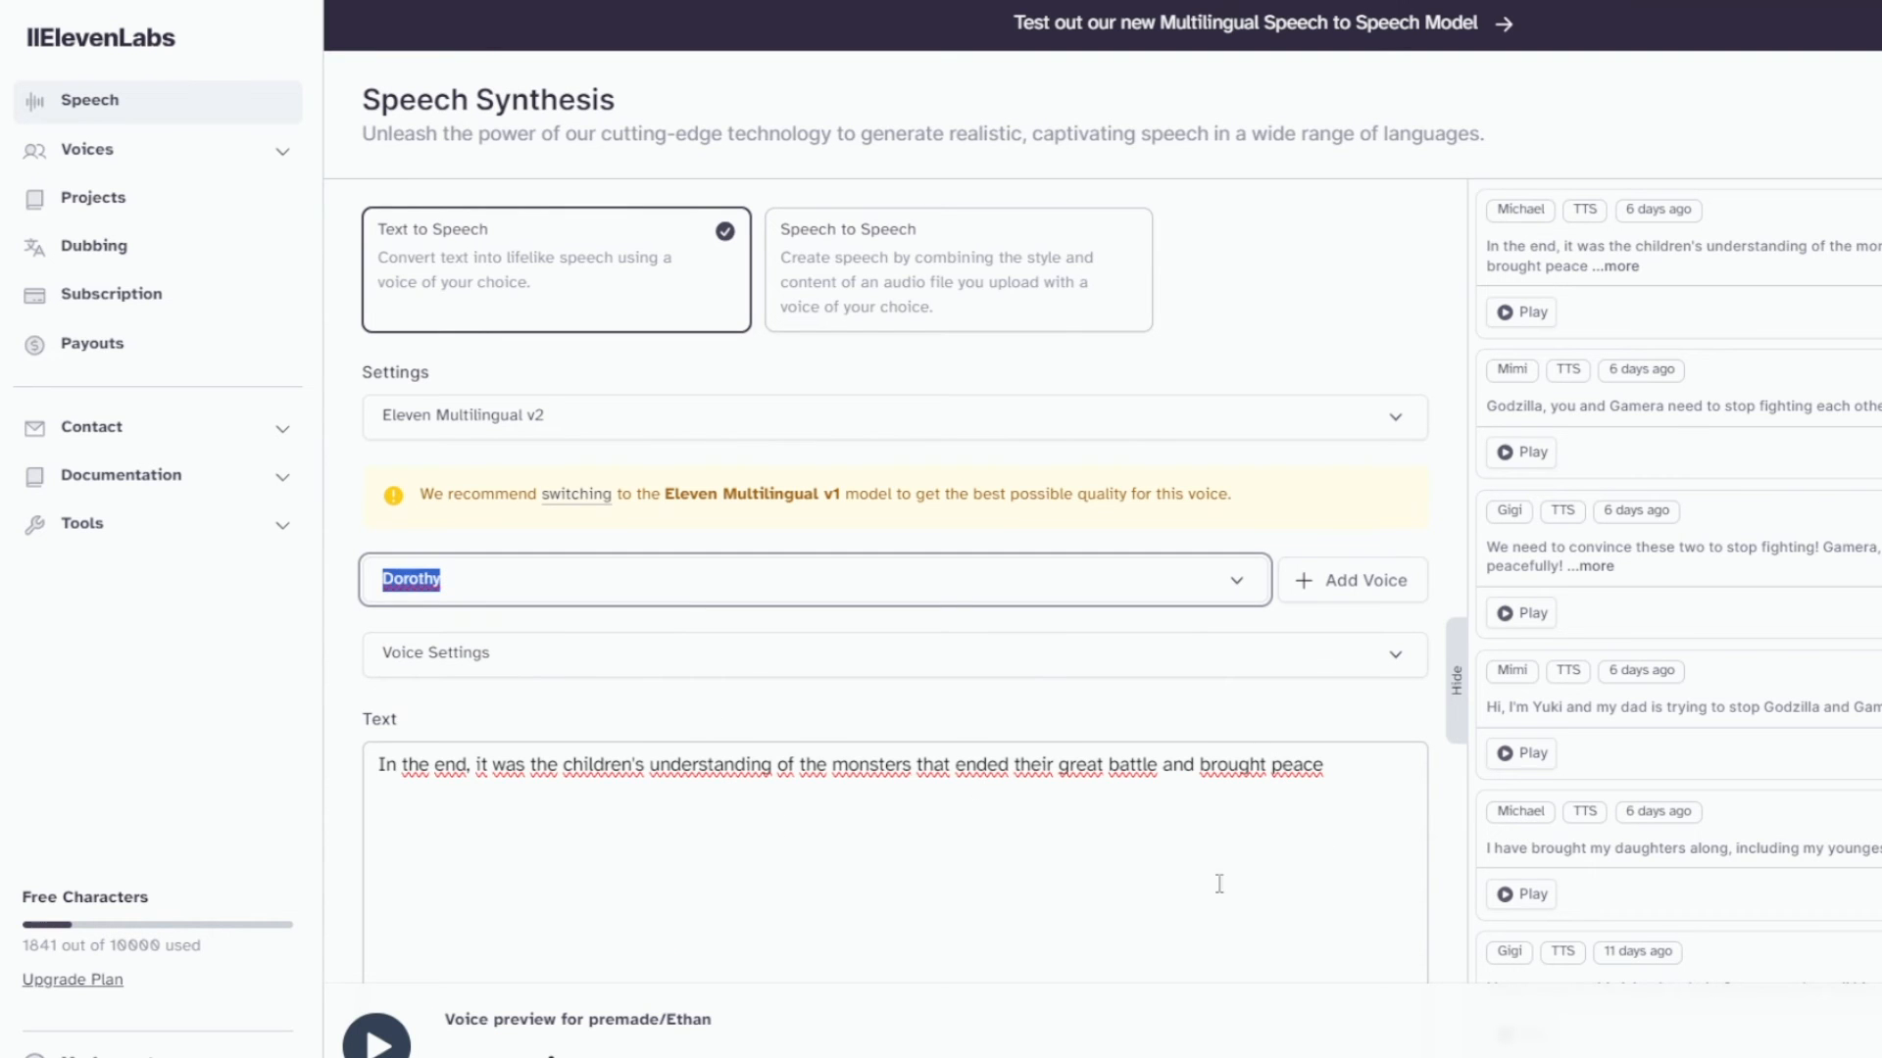
scroll(991, 781, "down", 5)
scroll(882, 804, "up", 5)
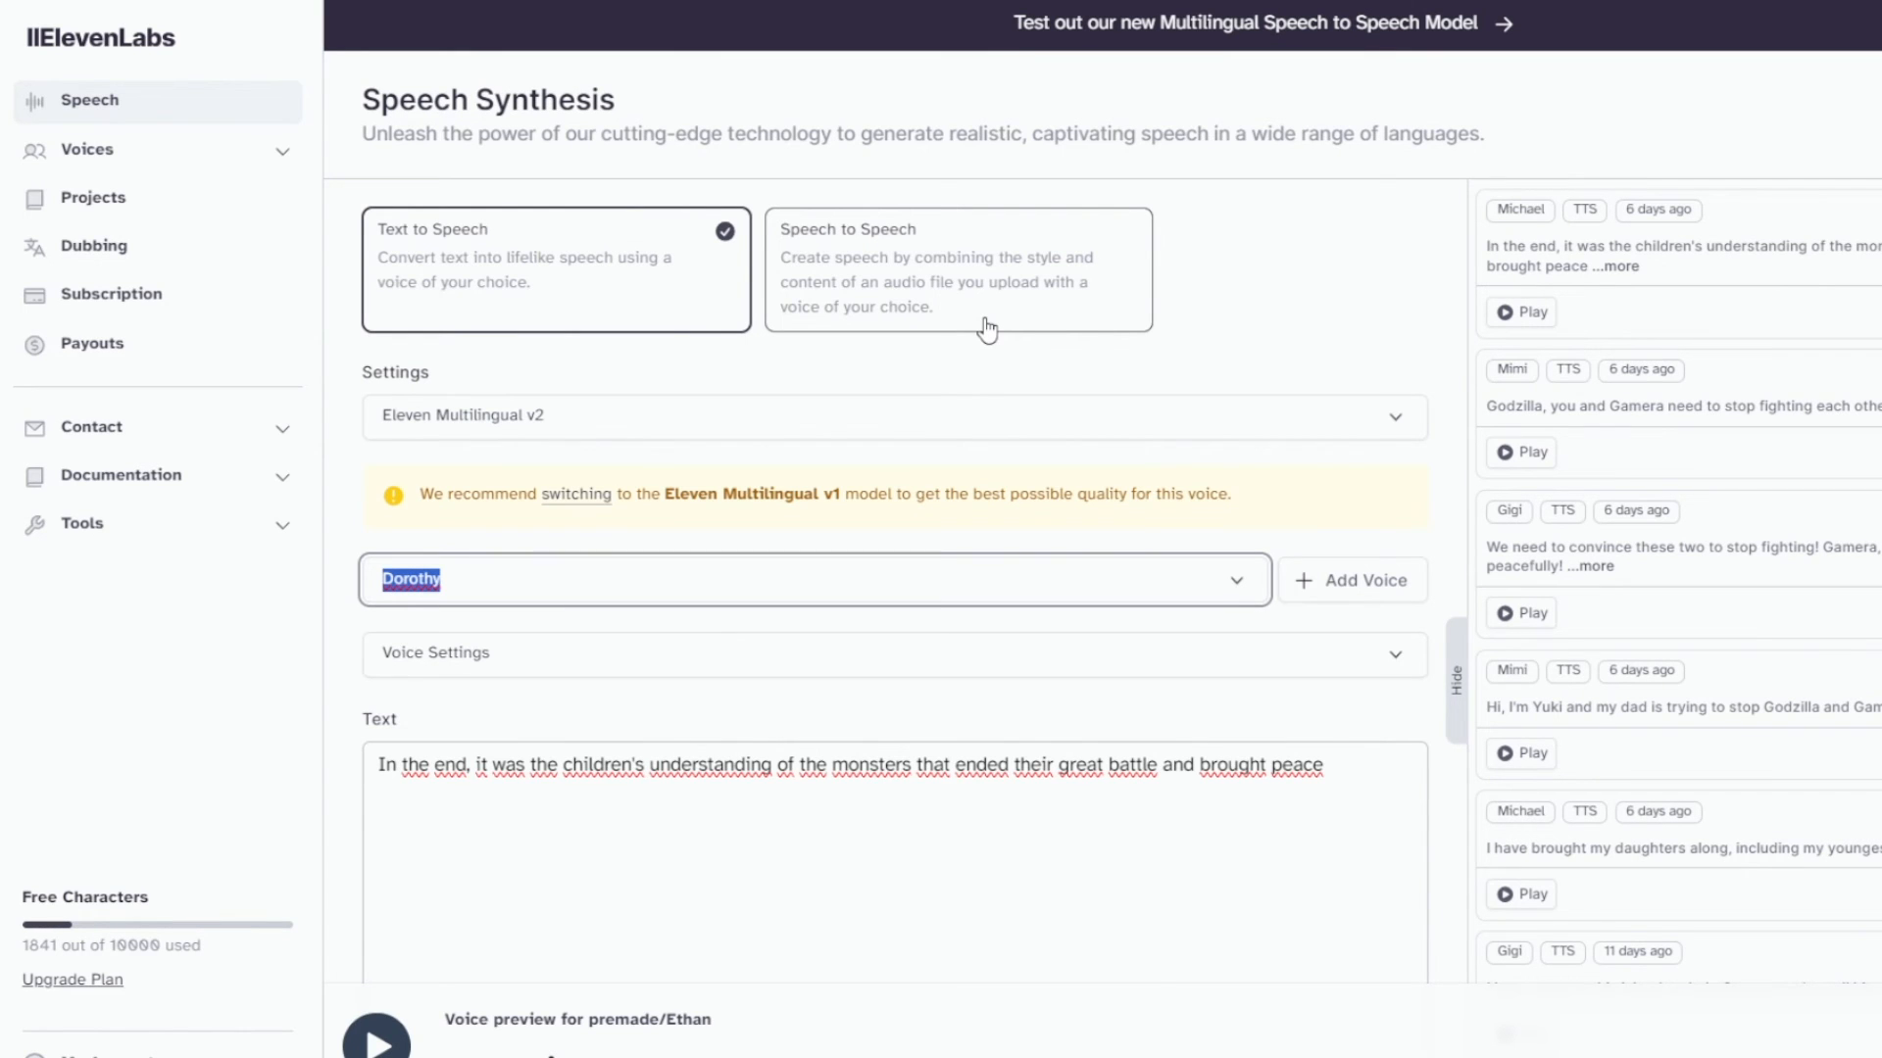
Step: Switch speech synthesis to Speech to Speech and examine its audio upload and recording options
left_click(986, 330)
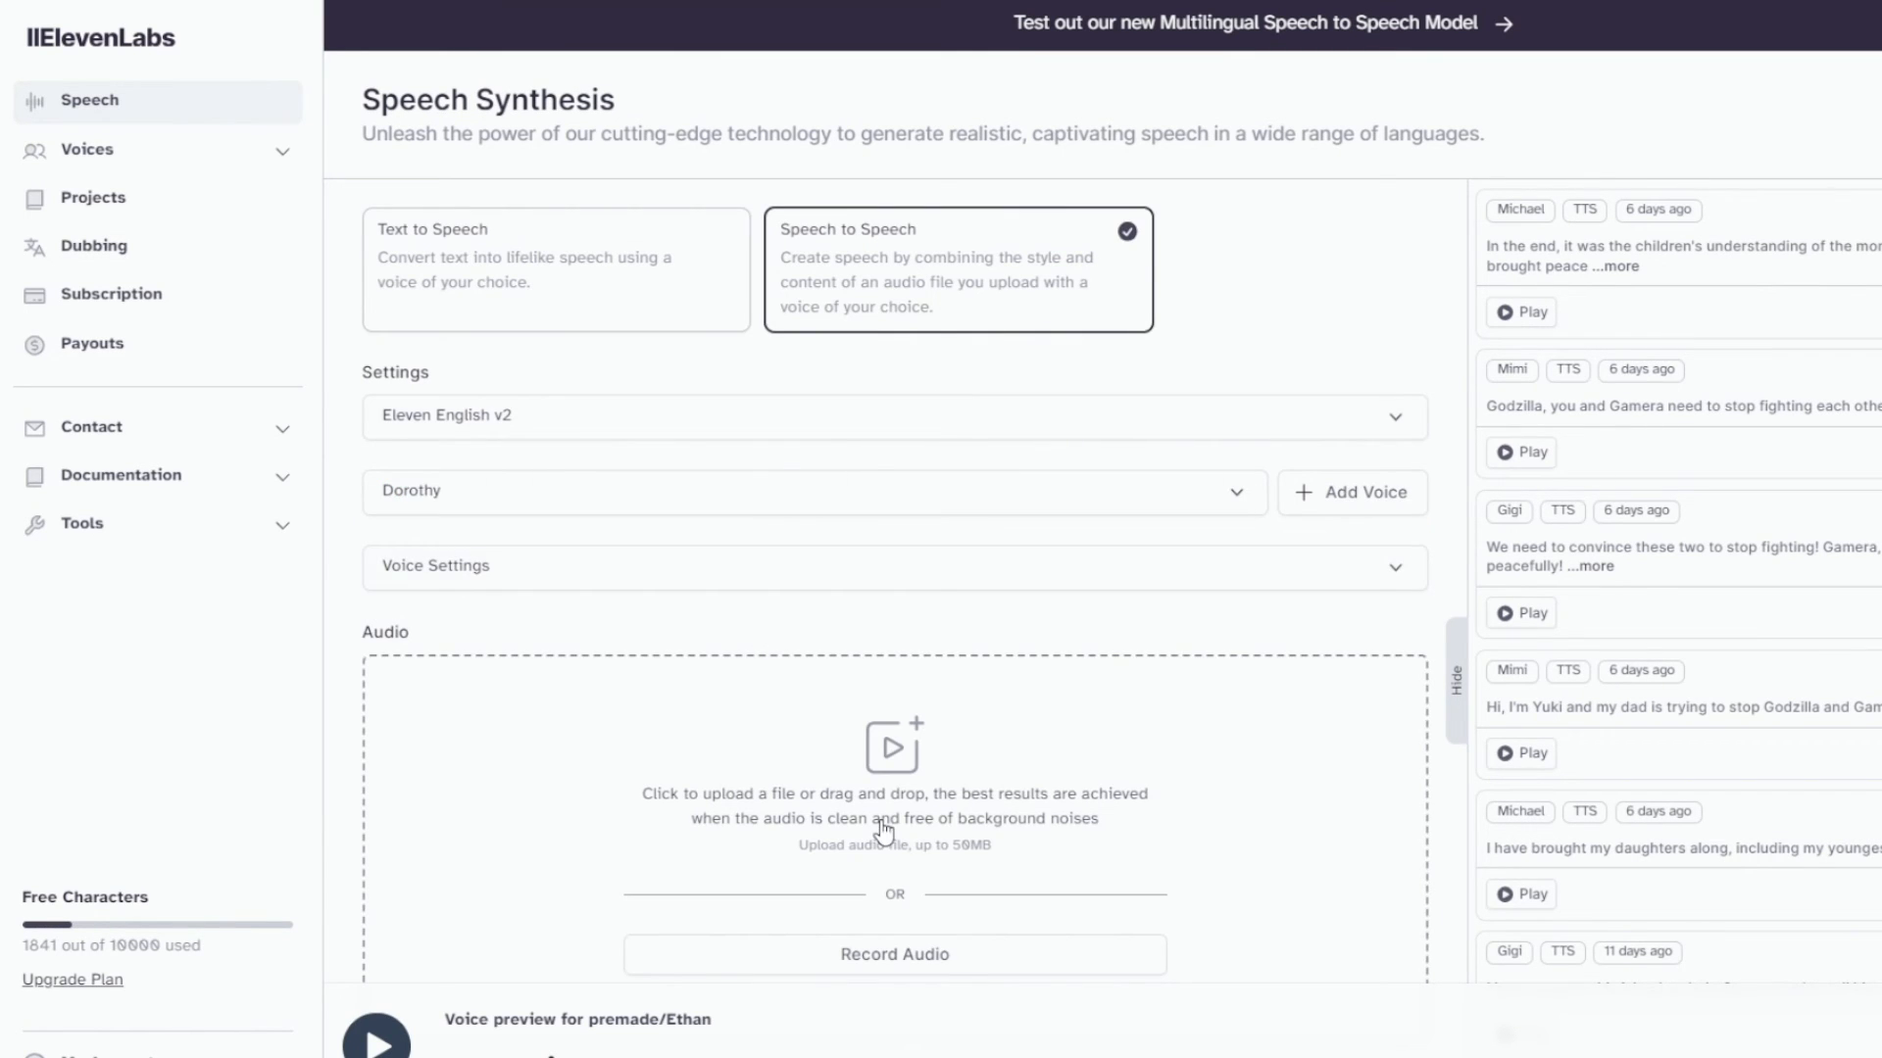
scroll(714, 680, "down", 3)
scroll(730, 706, "up", 3)
scroll(721, 686, "down", 1)
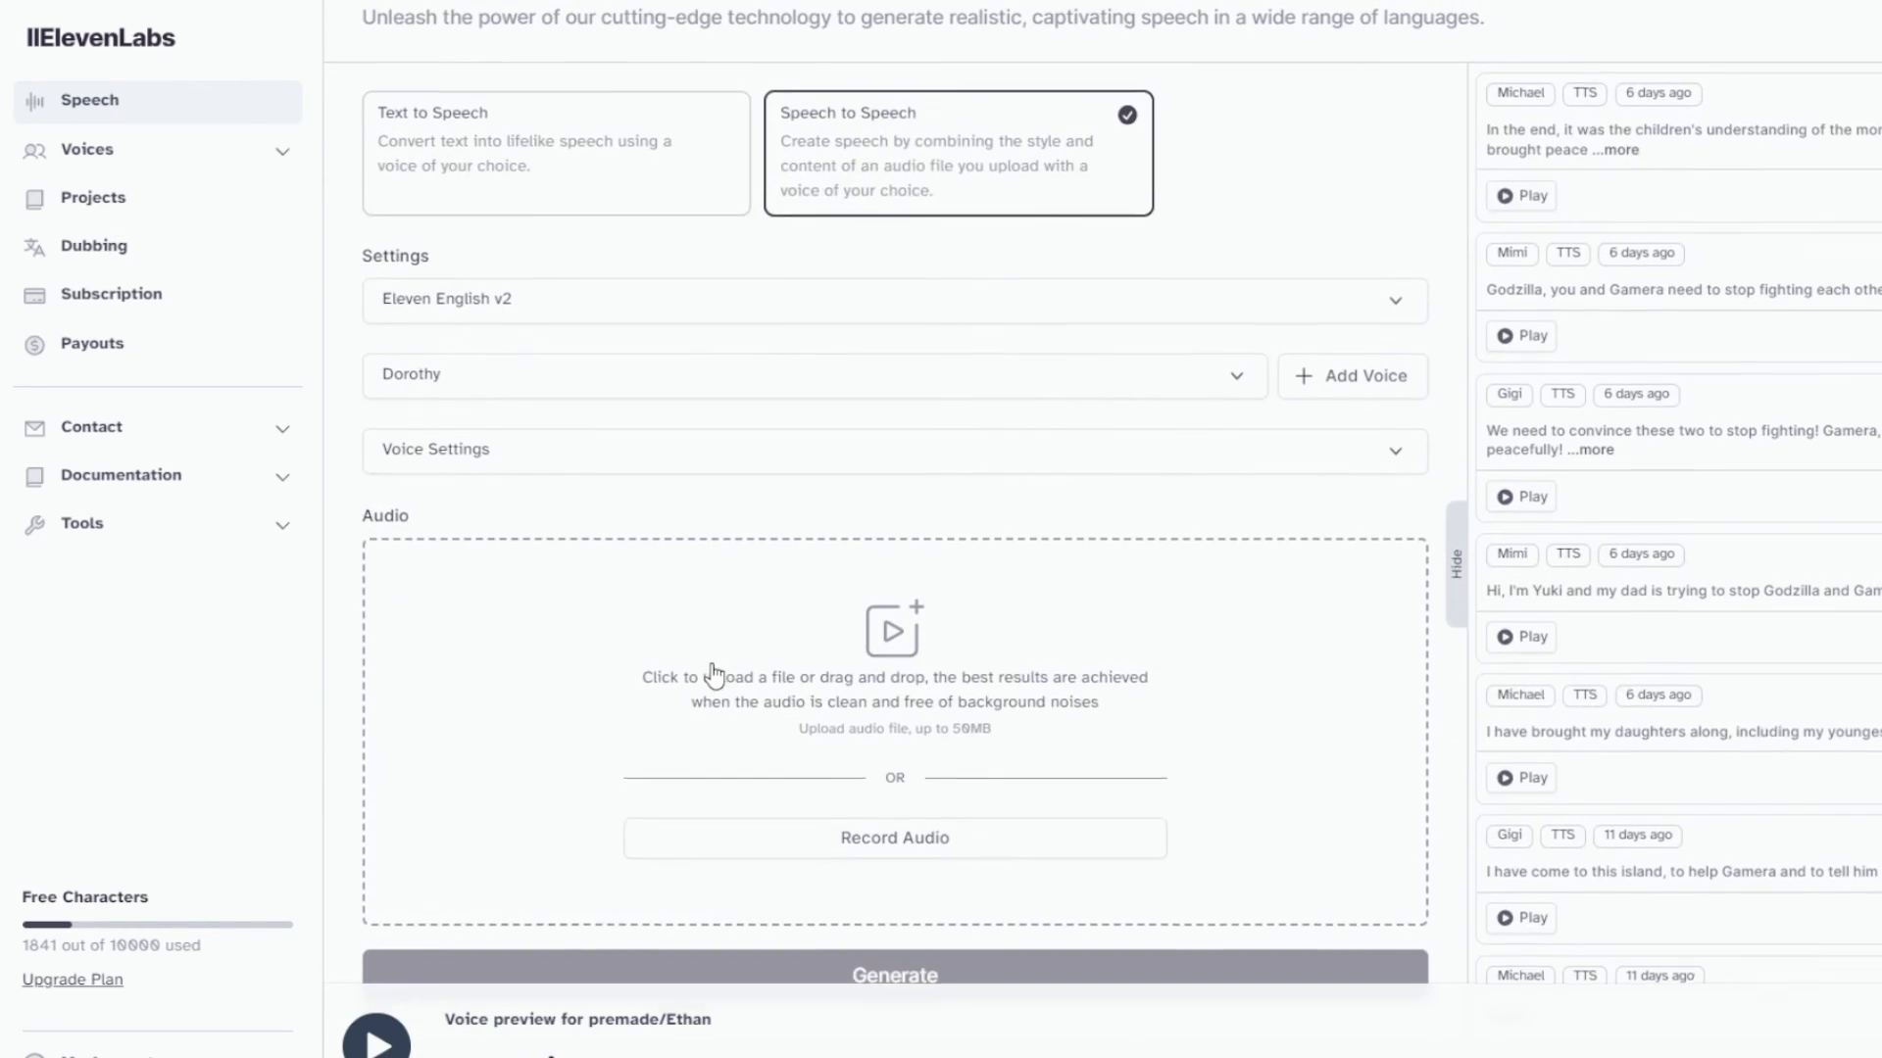
scroll(662, 603, "down", 1)
scroll(662, 607, "up", 2)
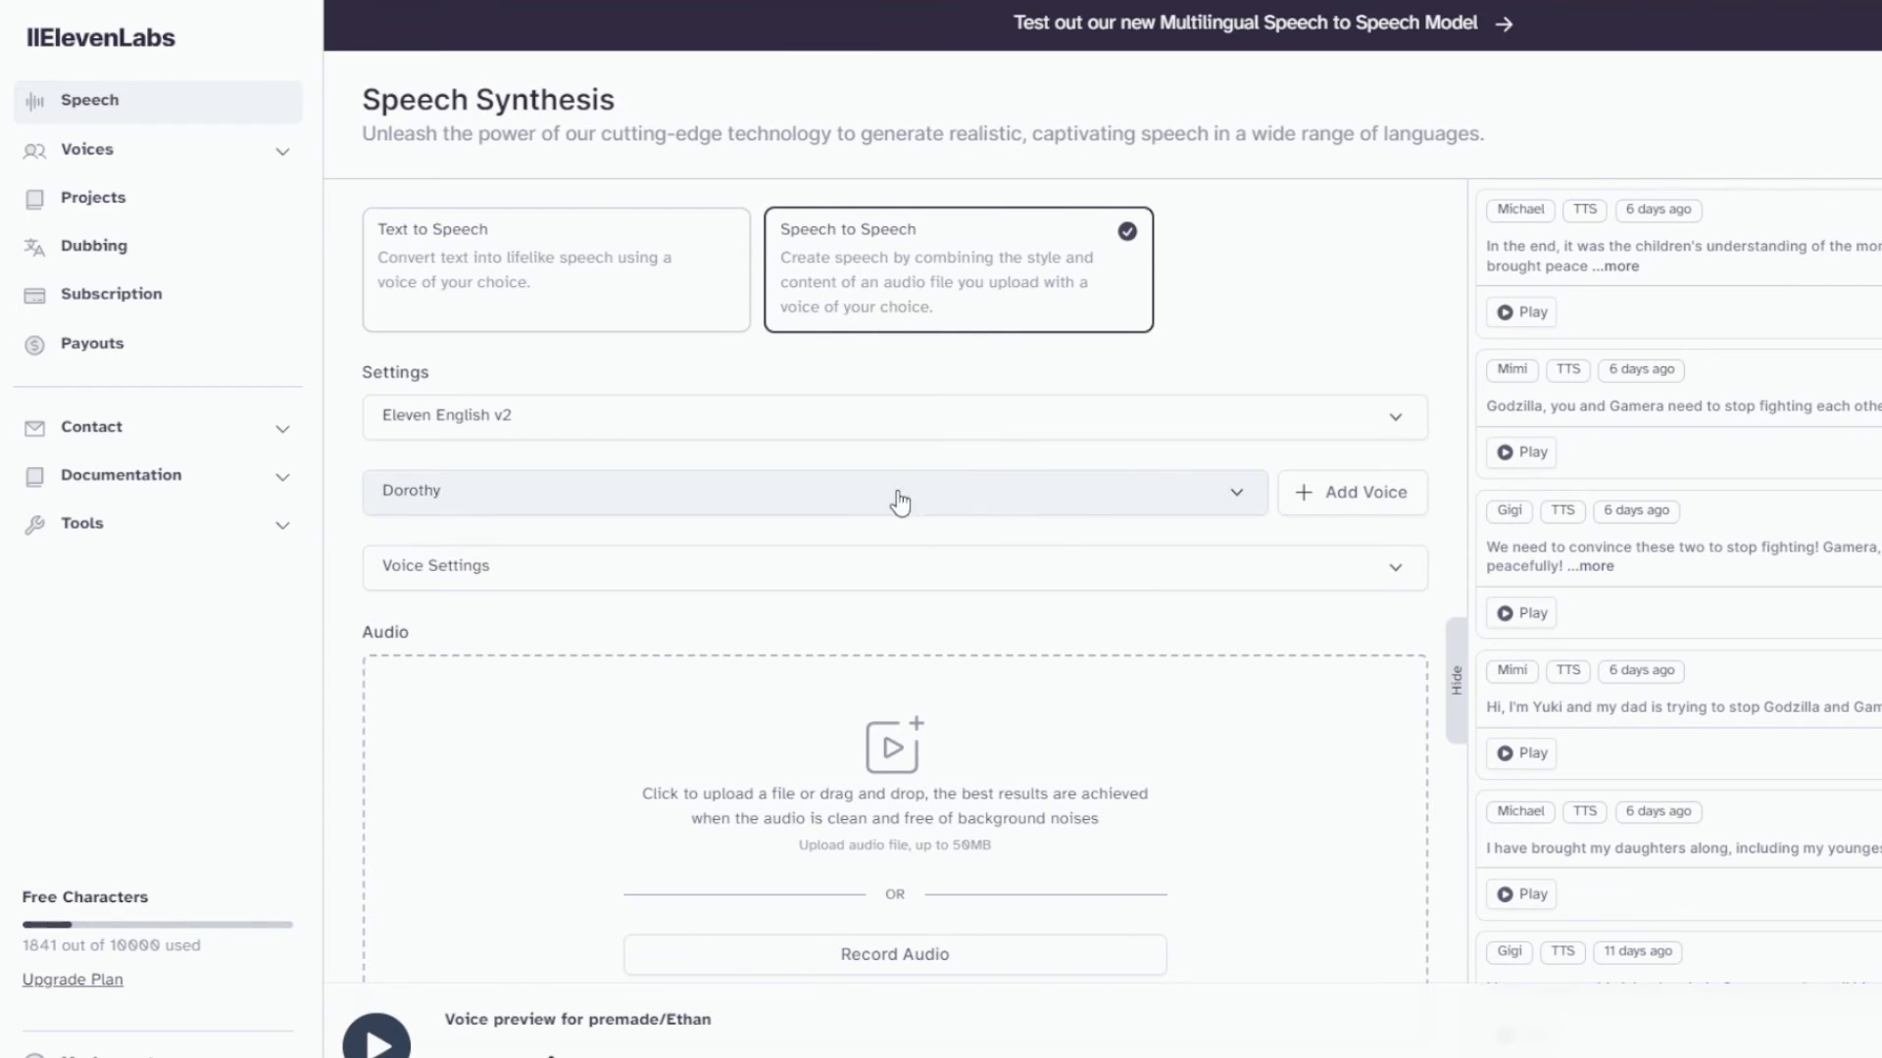
Step: Review the recently used and premade voices offered for Speech to Speech and return to Text to Speech
left_click(588, 509)
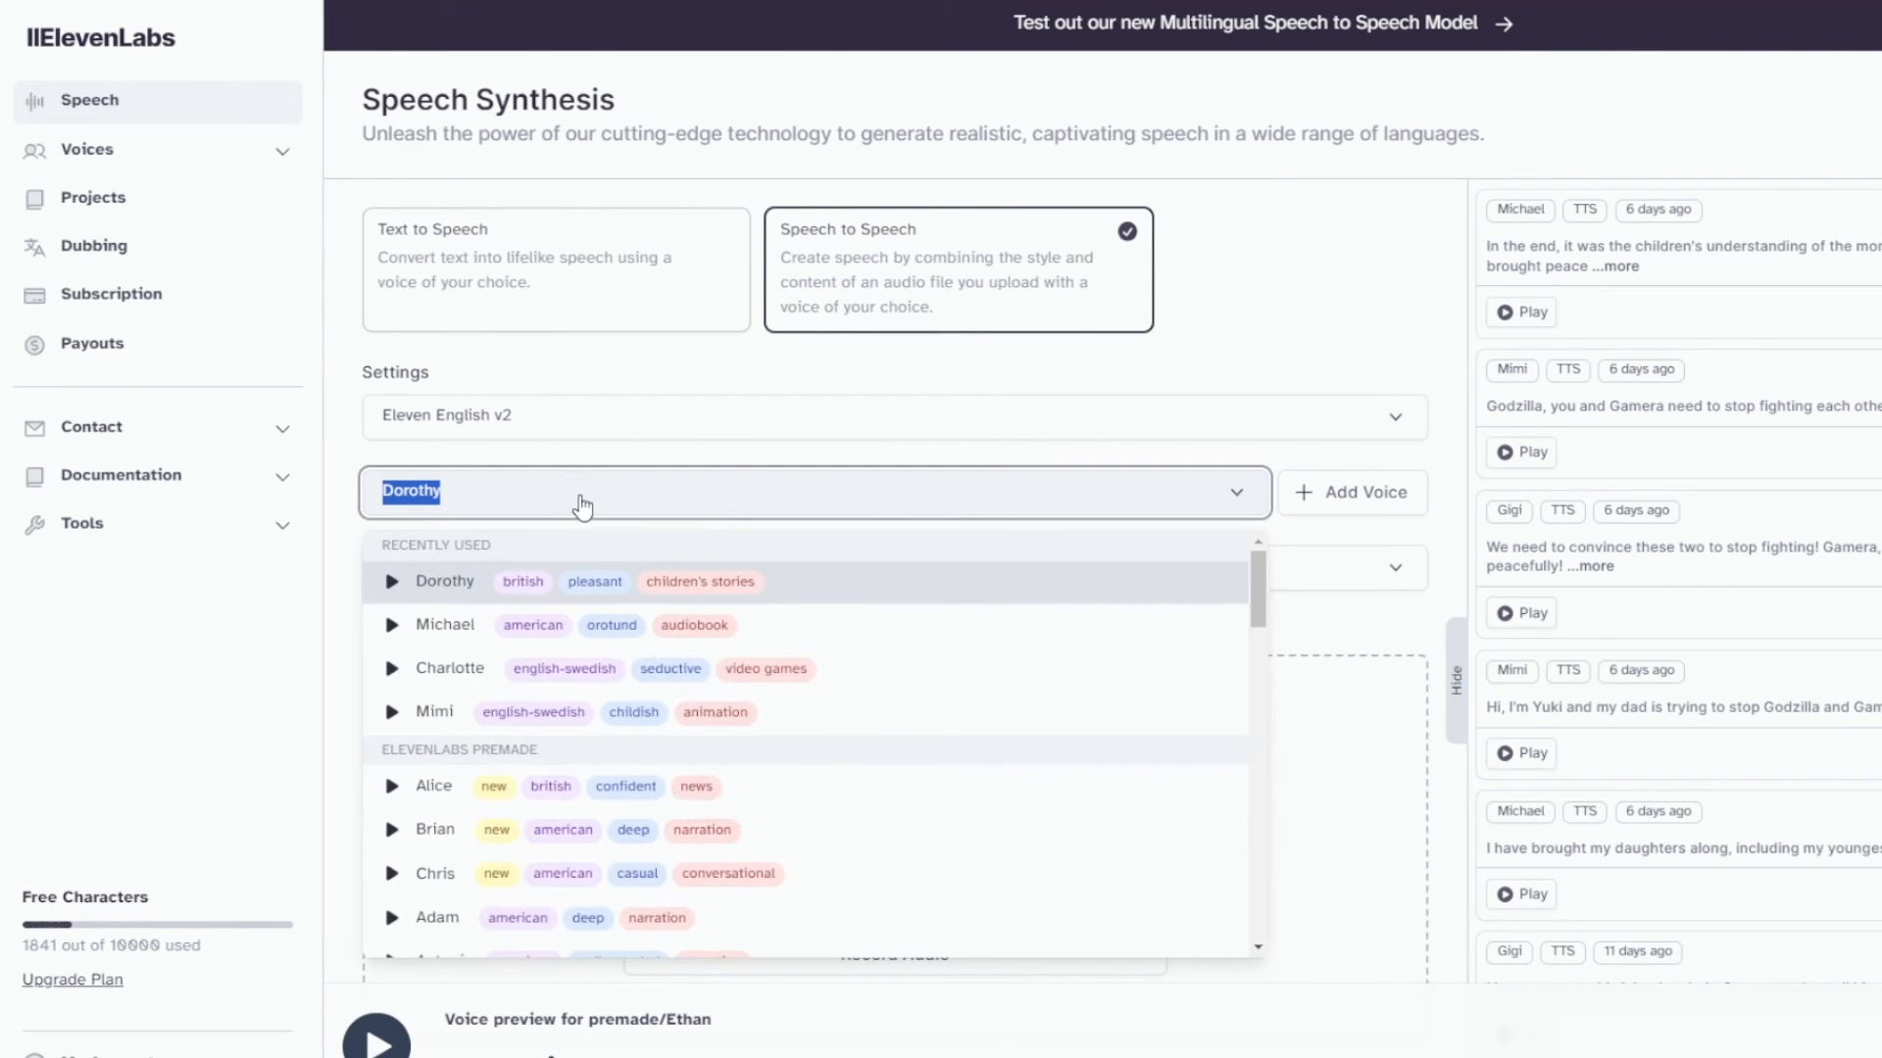
left_click(1315, 618)
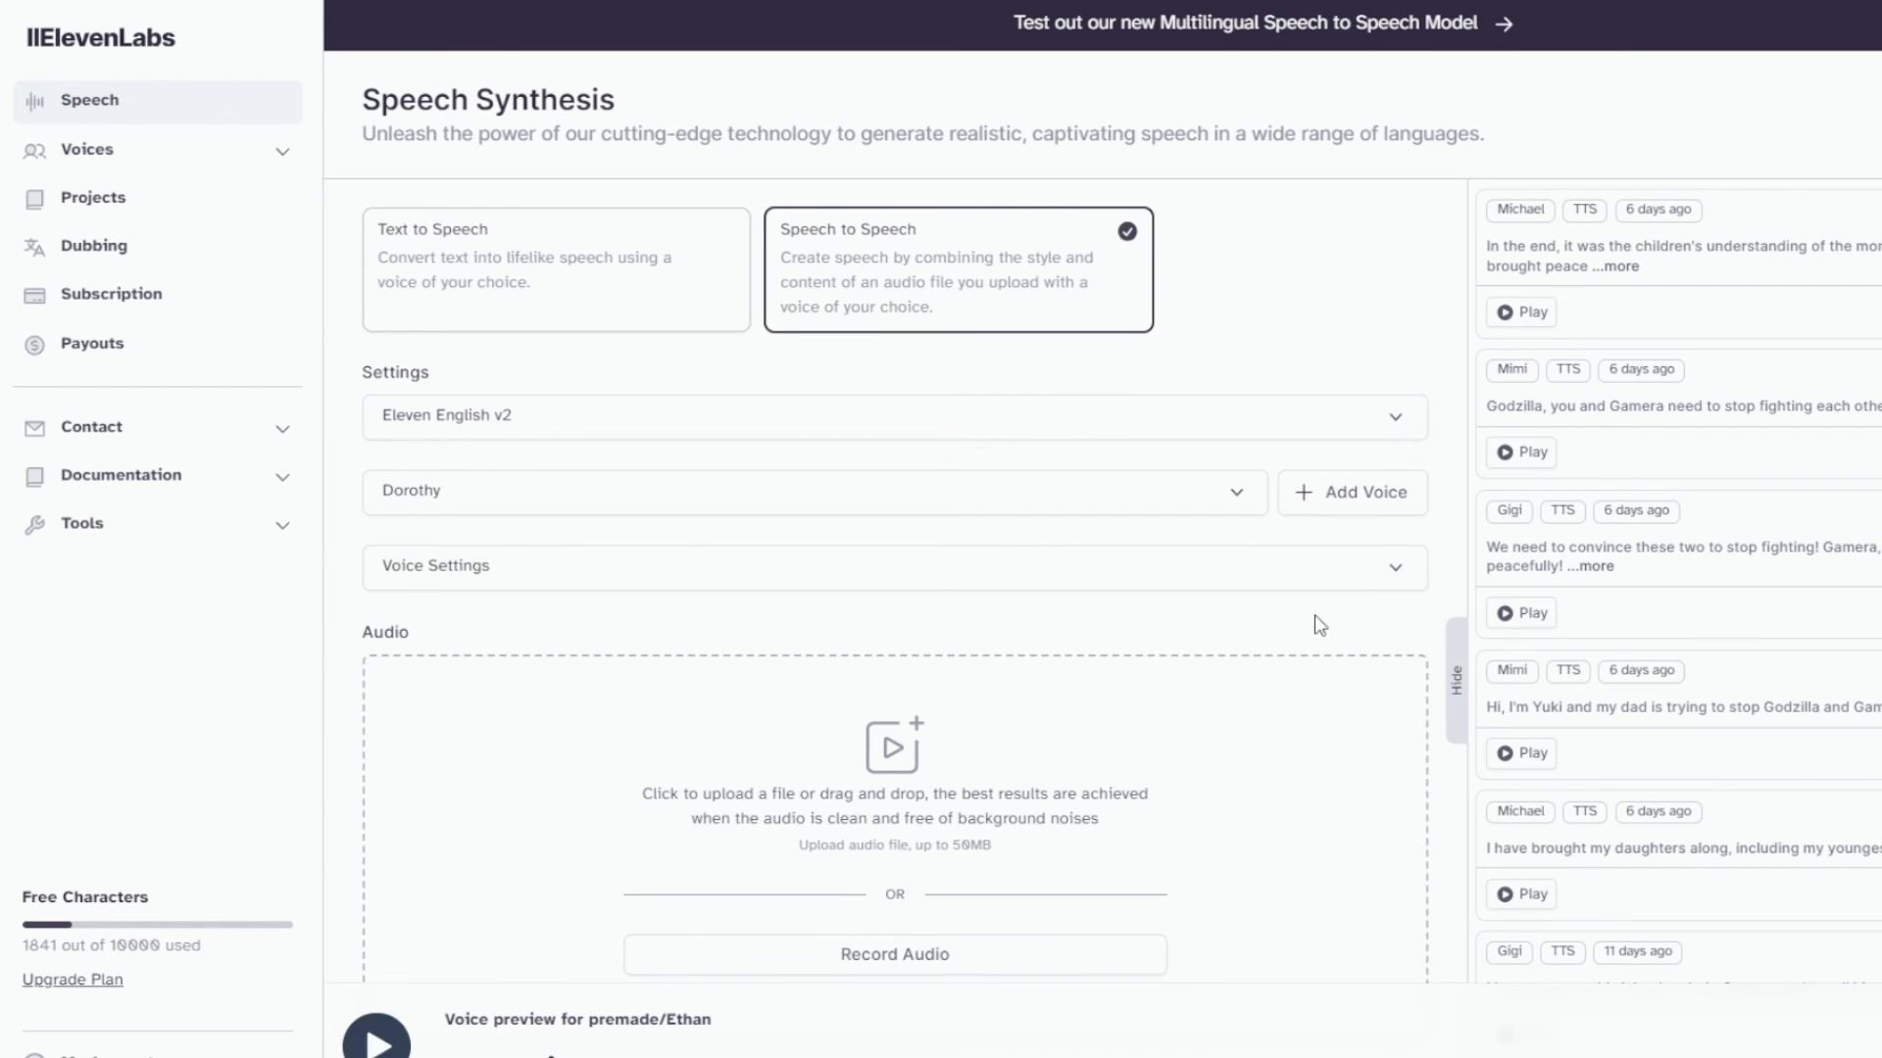
left_click(1252, 493)
scroll(632, 816, "down", 5)
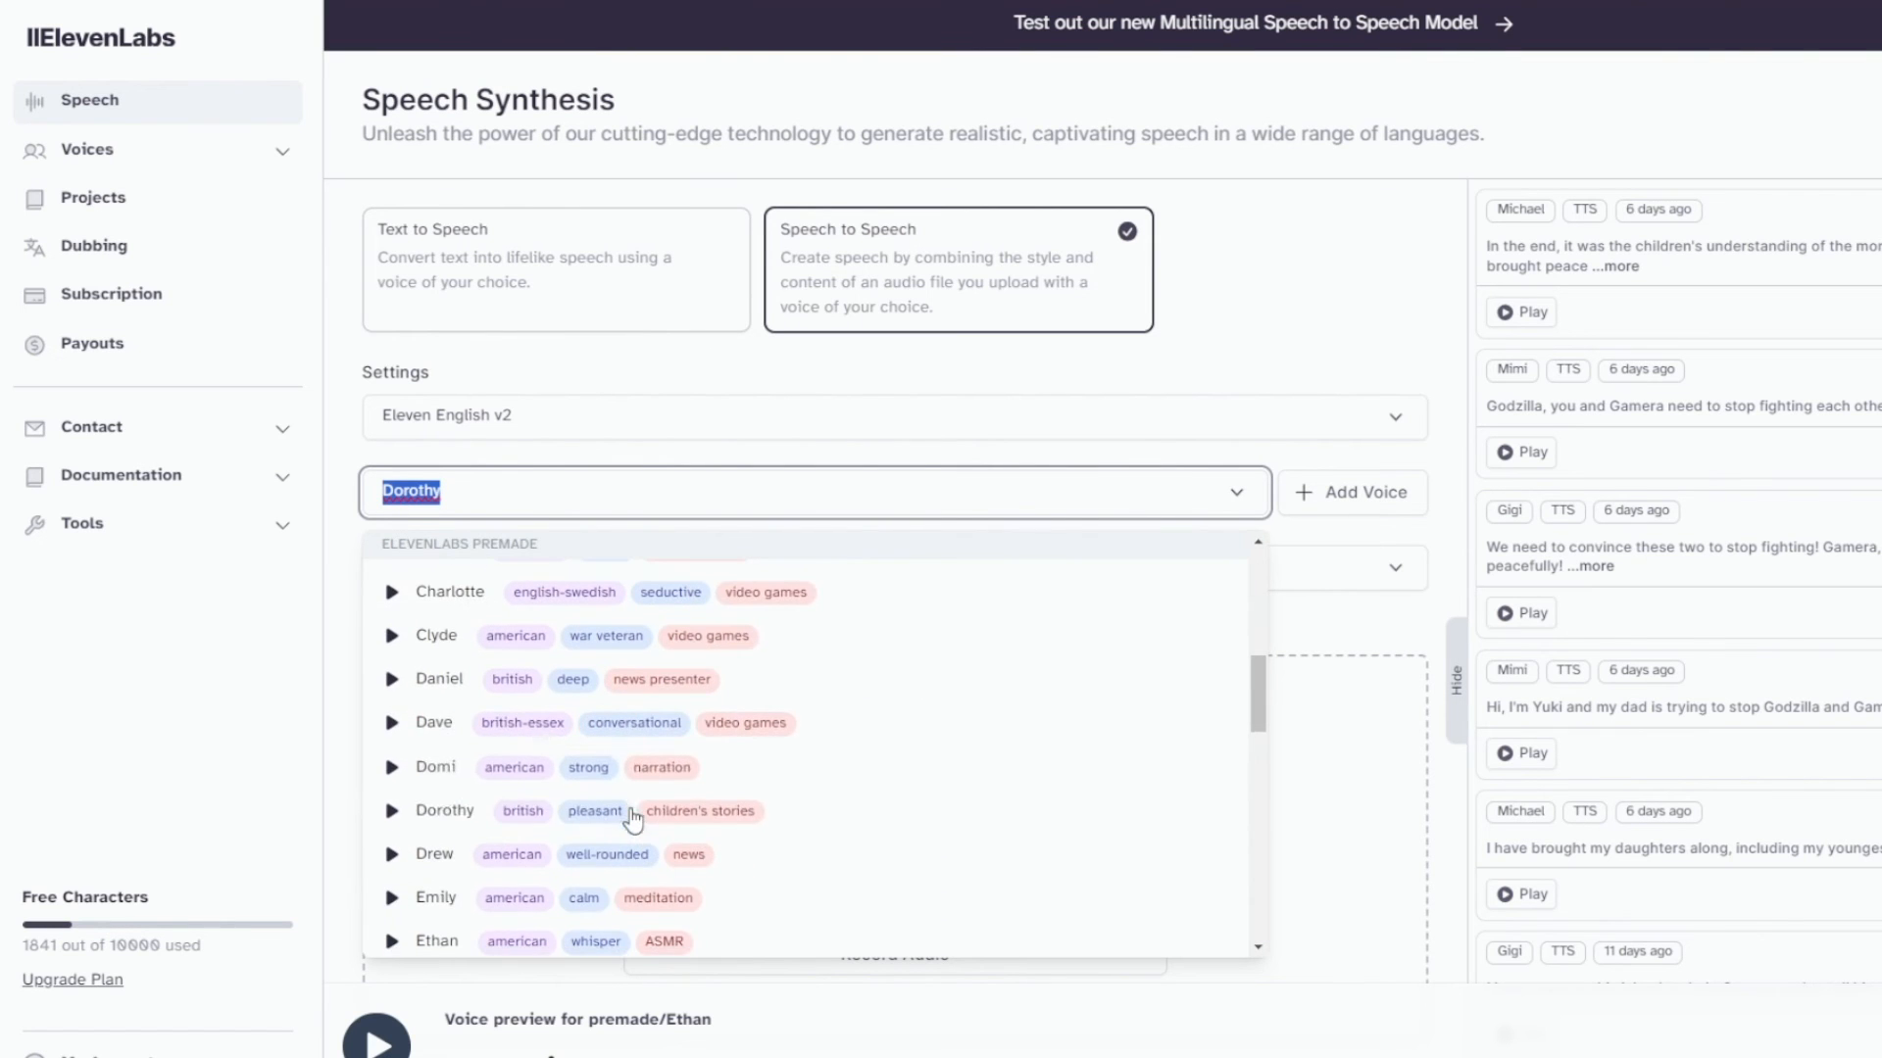
scroll(1218, 685, "down", 2)
left_click(1331, 649)
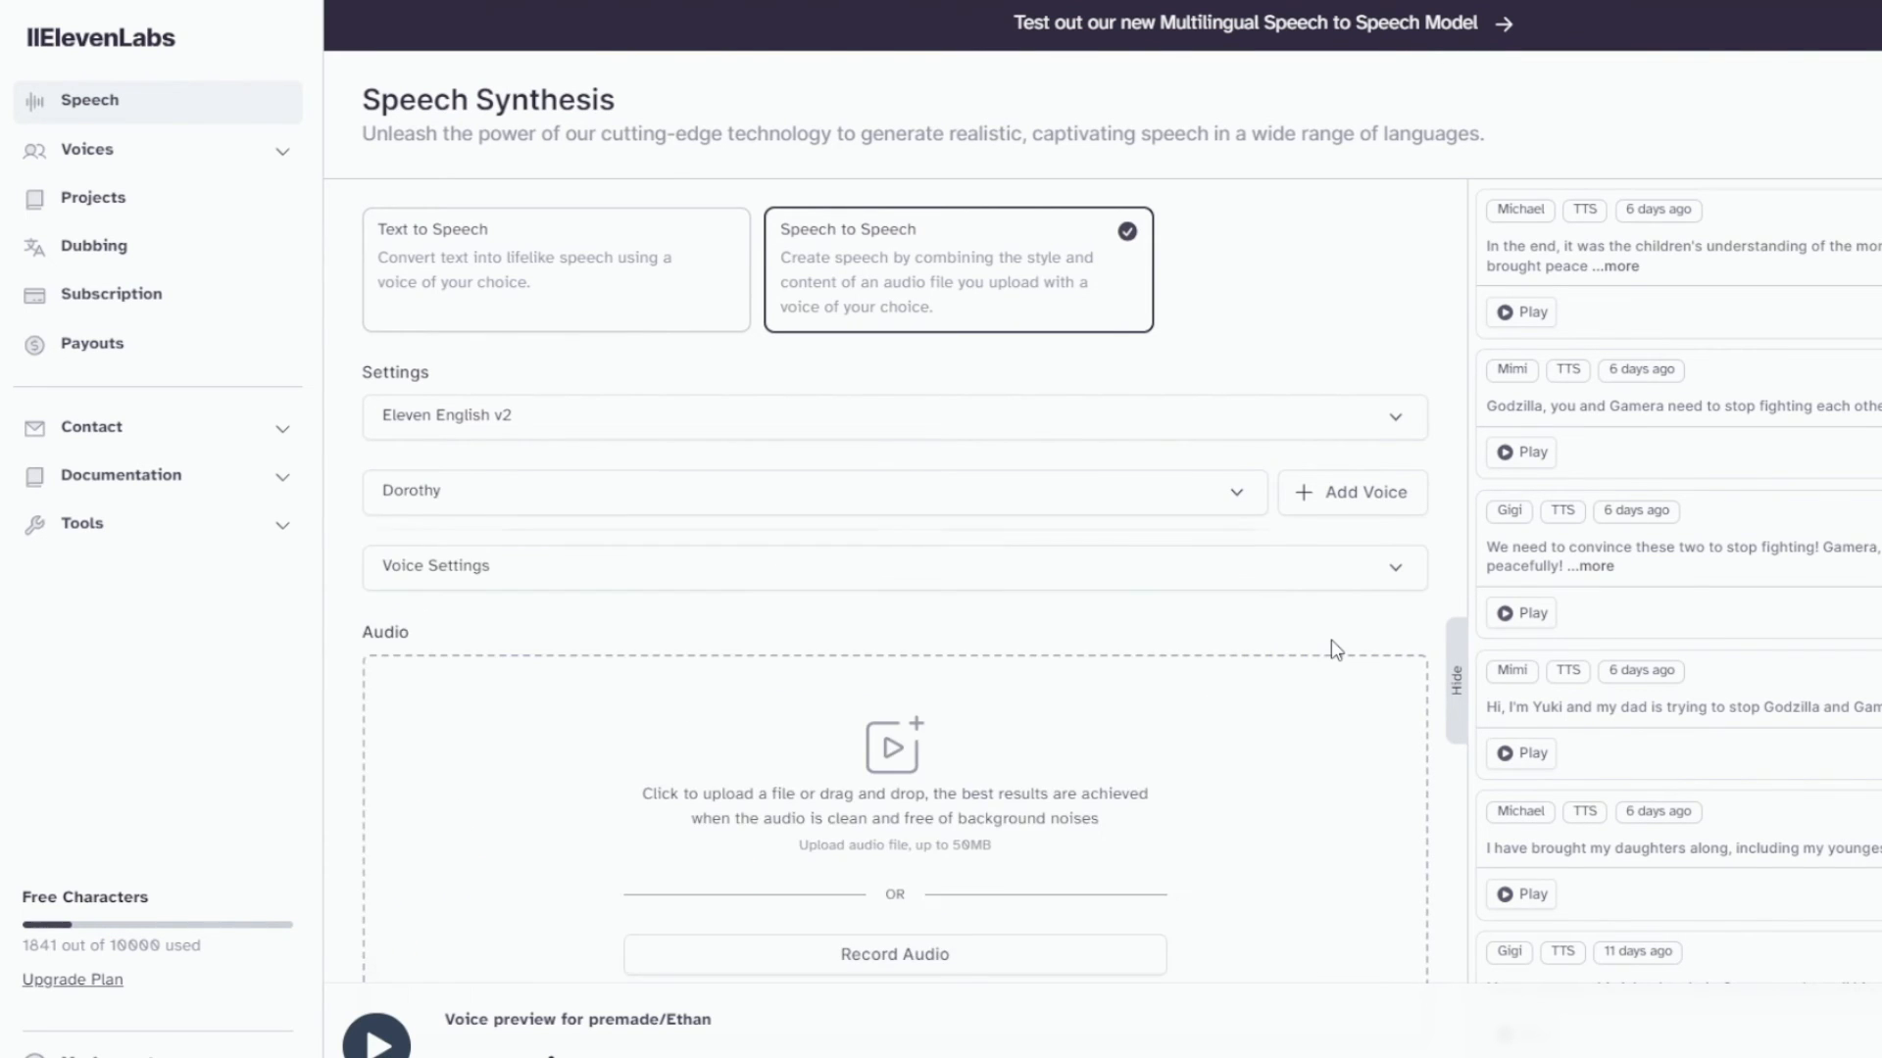
scroll(1331, 639, "down", 3)
scroll(1330, 647, "up", 3)
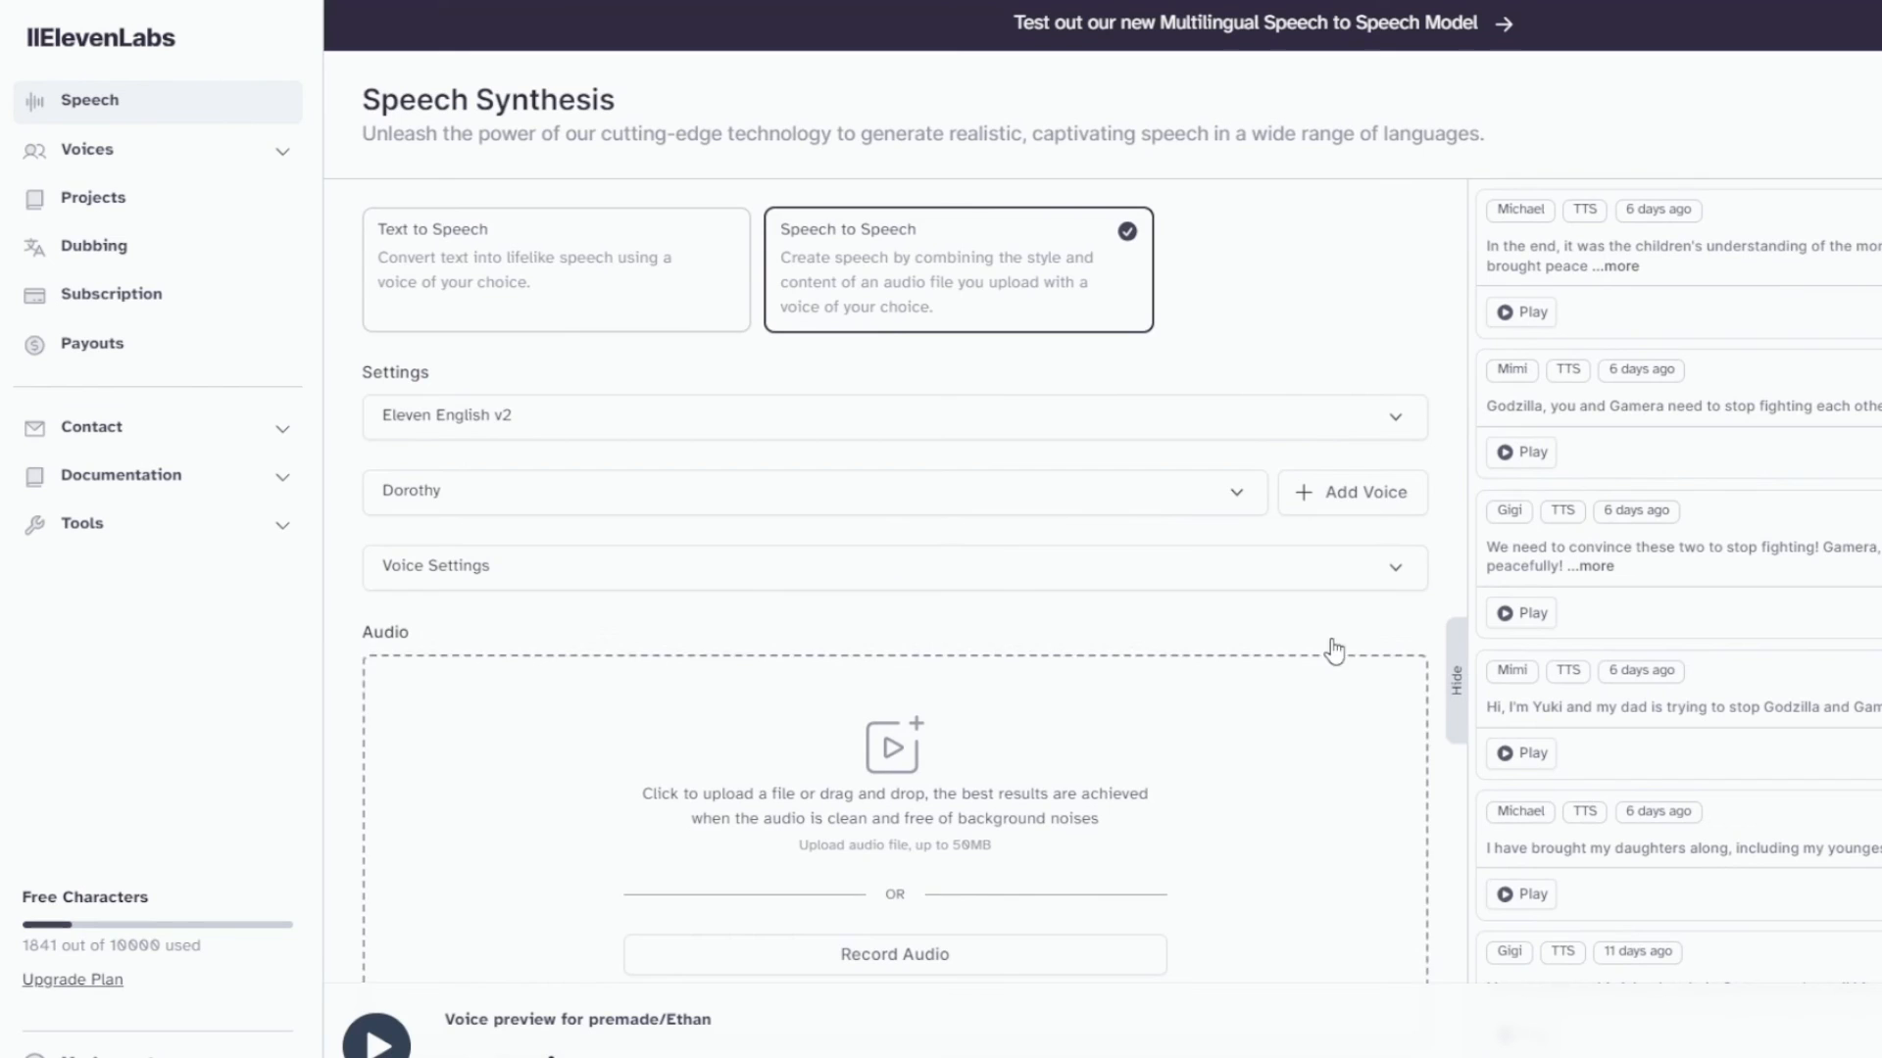
left_click(665, 257)
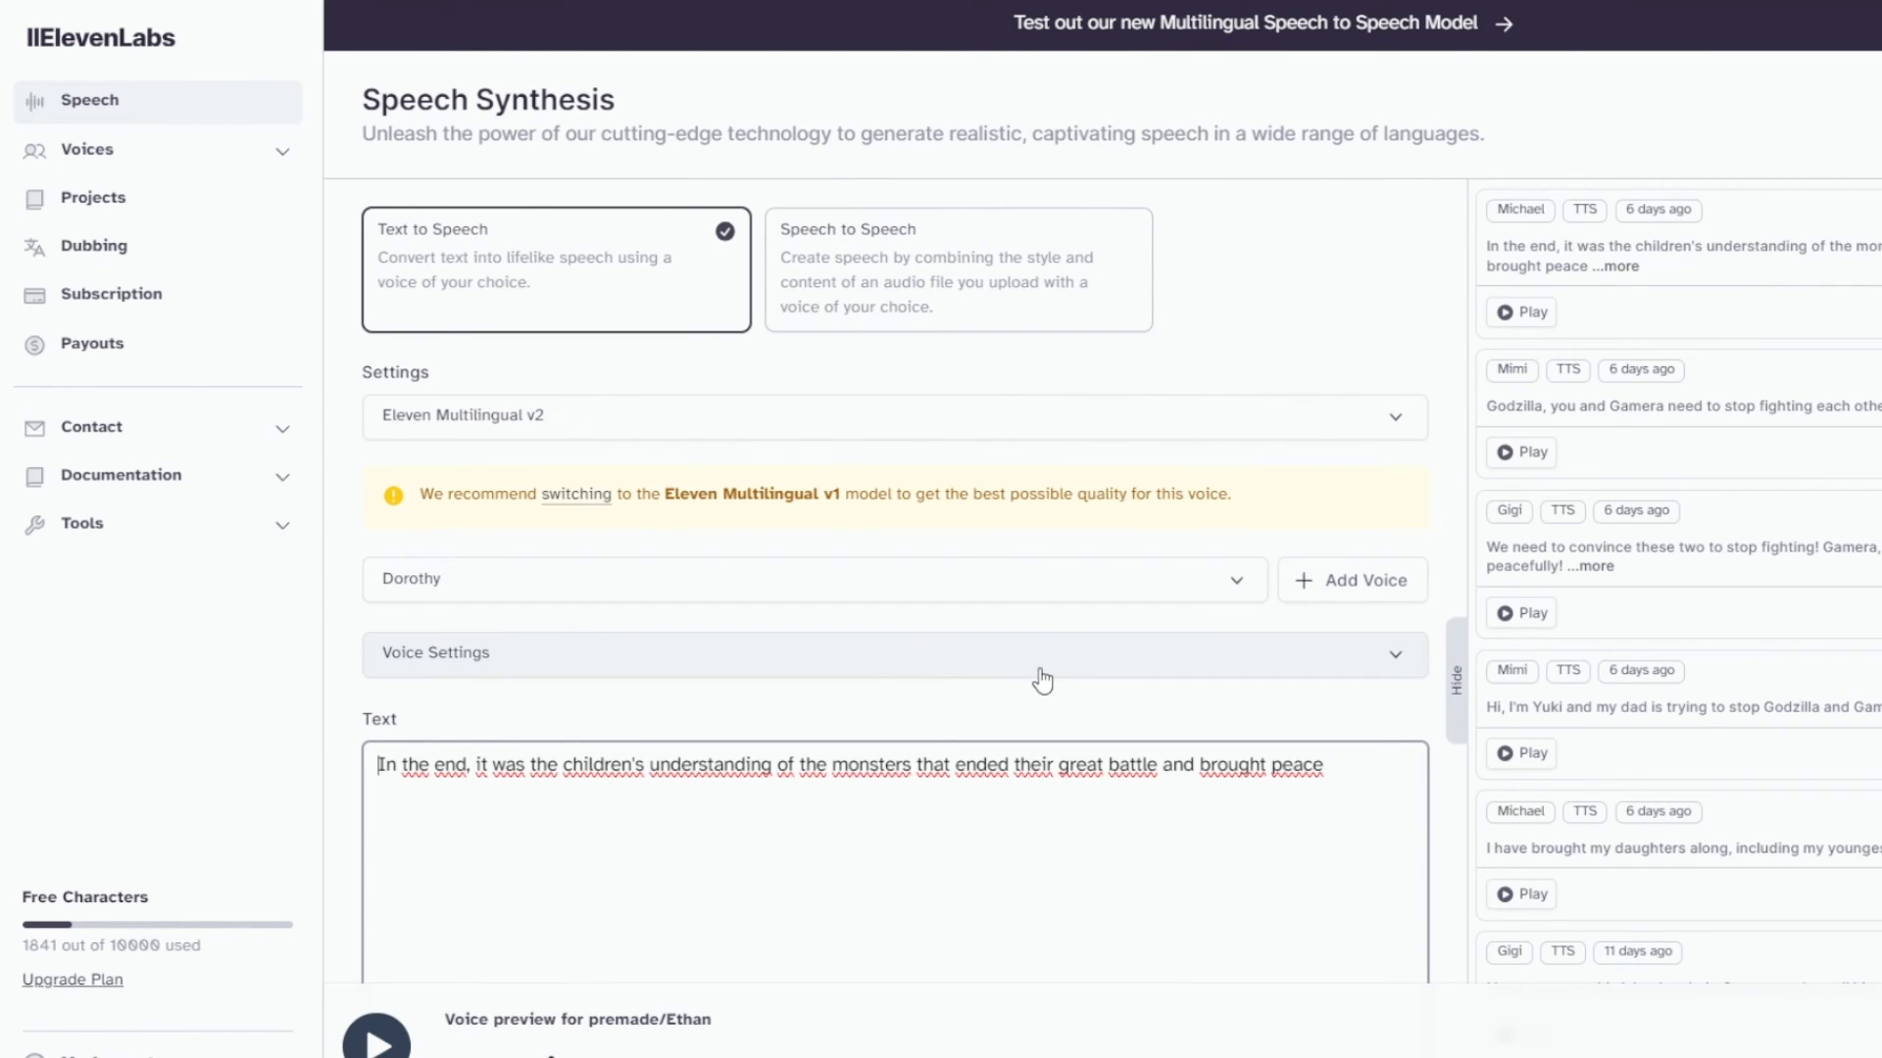